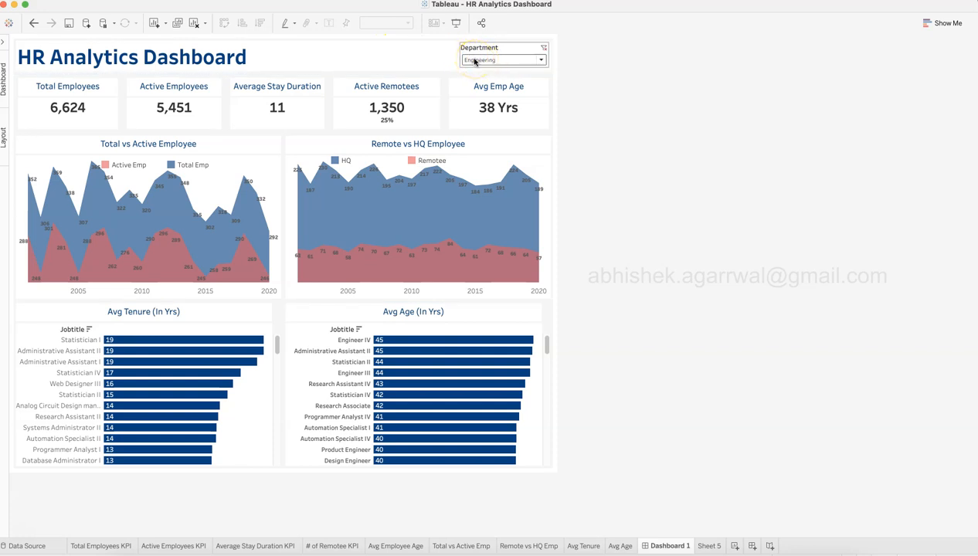
Filter the dashboard by the Auditing, Accounting and Human Resources departments in turn.
{"action": "left_click", "coordinate": [482, 60]}
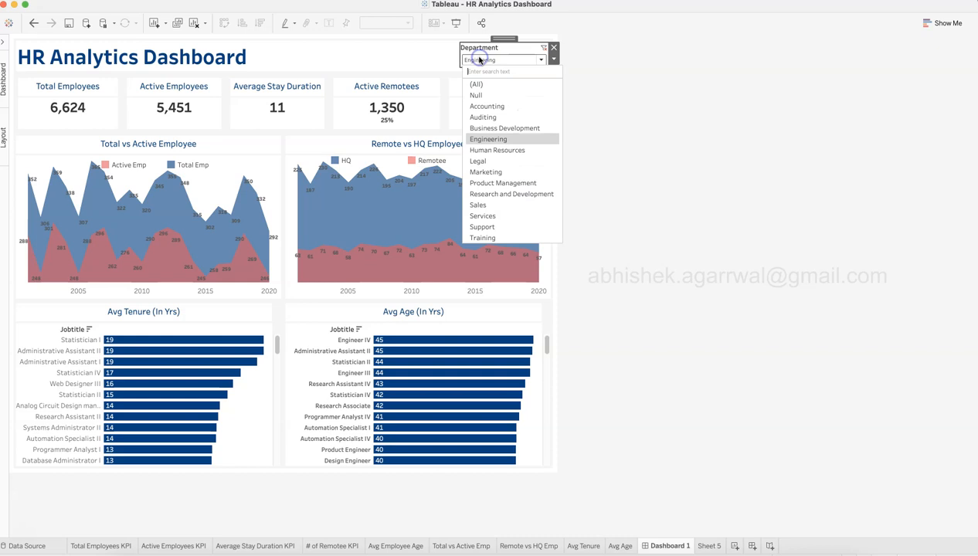
{"action": "left_click", "coordinate": [497, 118]}
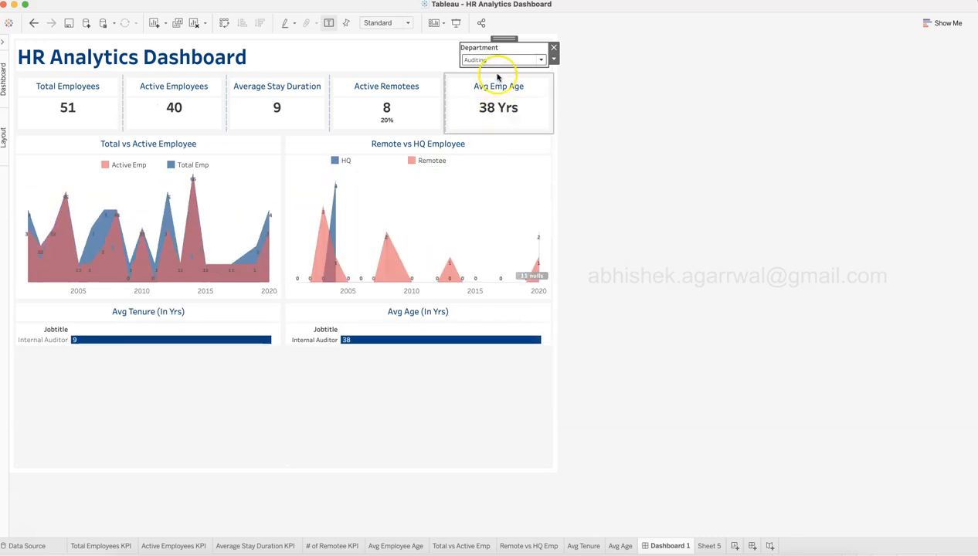
{"action": "left_click", "coordinate": [498, 60]}
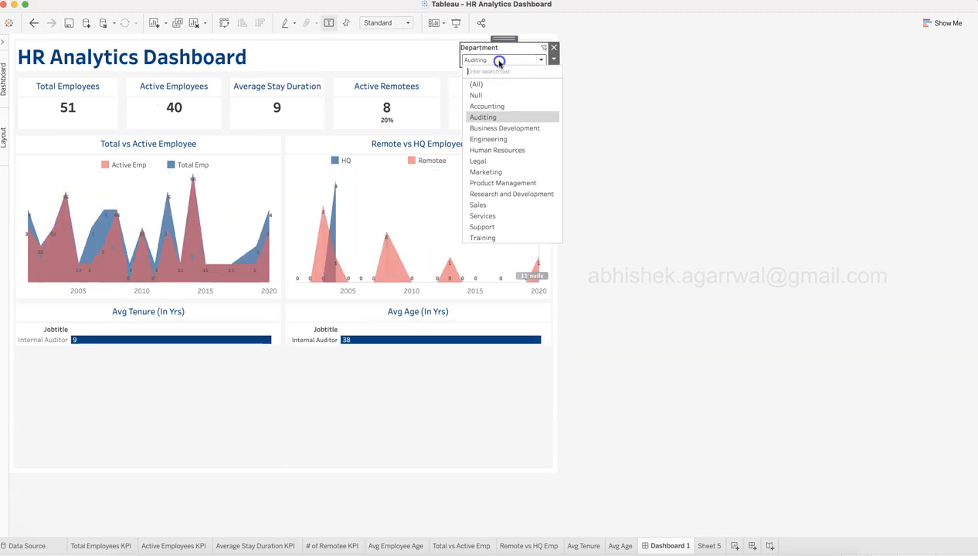
{"action": "left_click", "coordinate": [496, 105]}
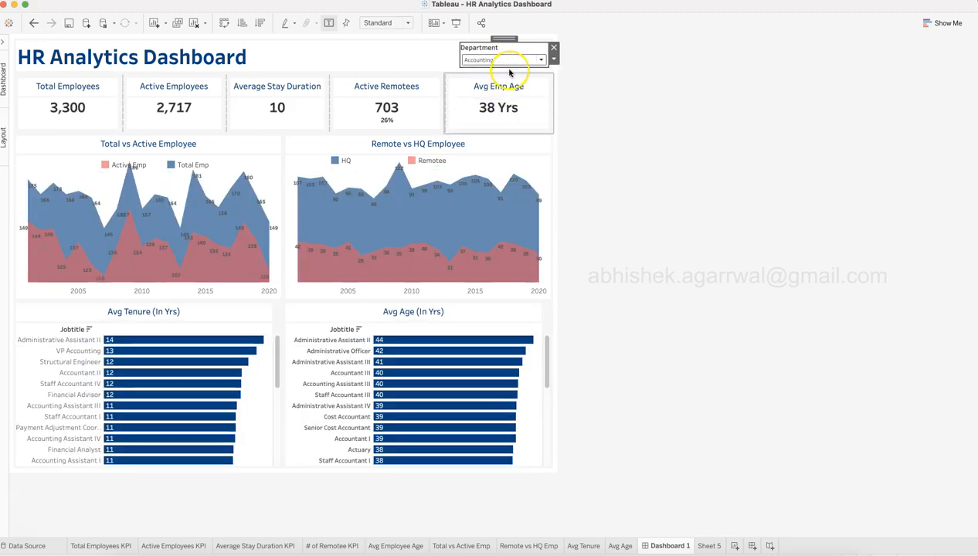
{"action": "left_click", "coordinate": [511, 62]}
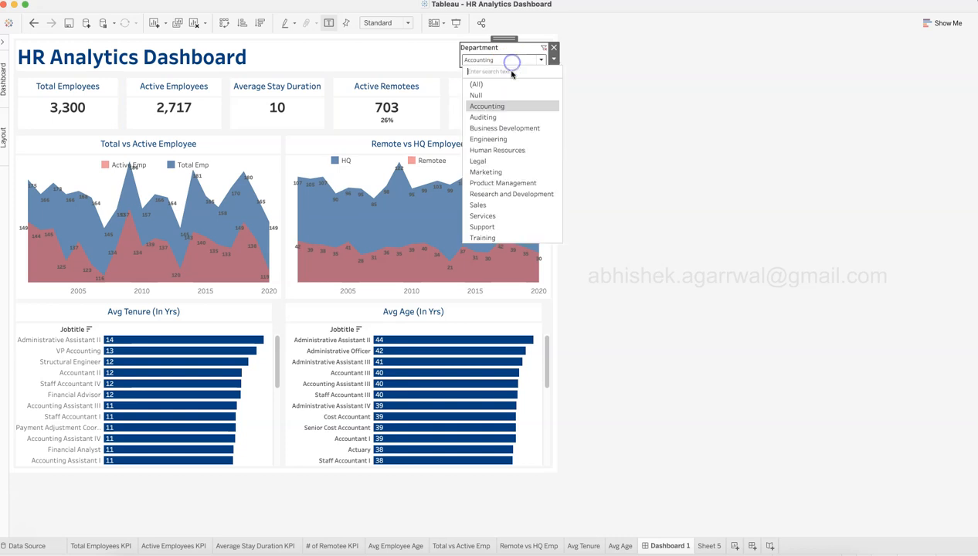
{"action": "left_click", "coordinate": [520, 150]}
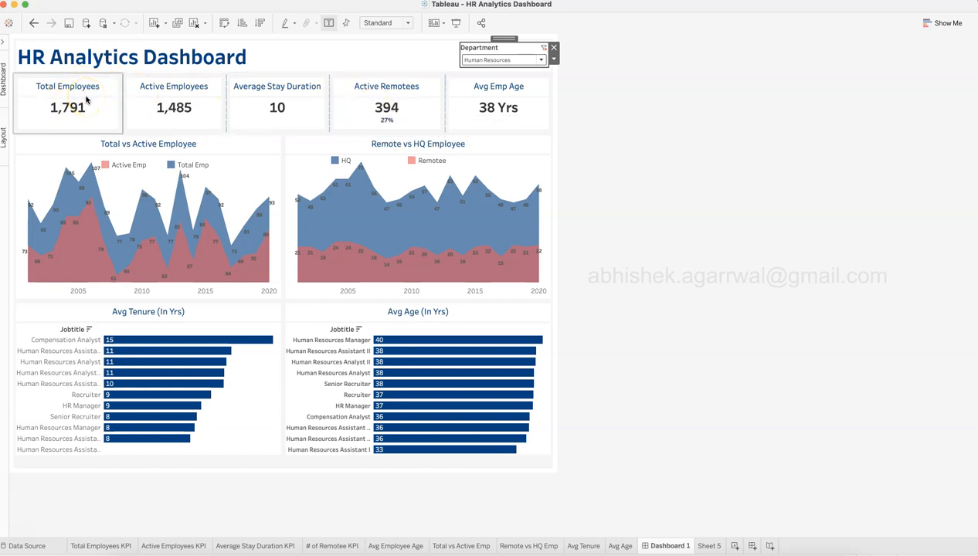
Review the KPI cards for total employees, active employees, average stay duration, active remotees and average employee age.
{"action": "left_click", "coordinate": [102, 108]}
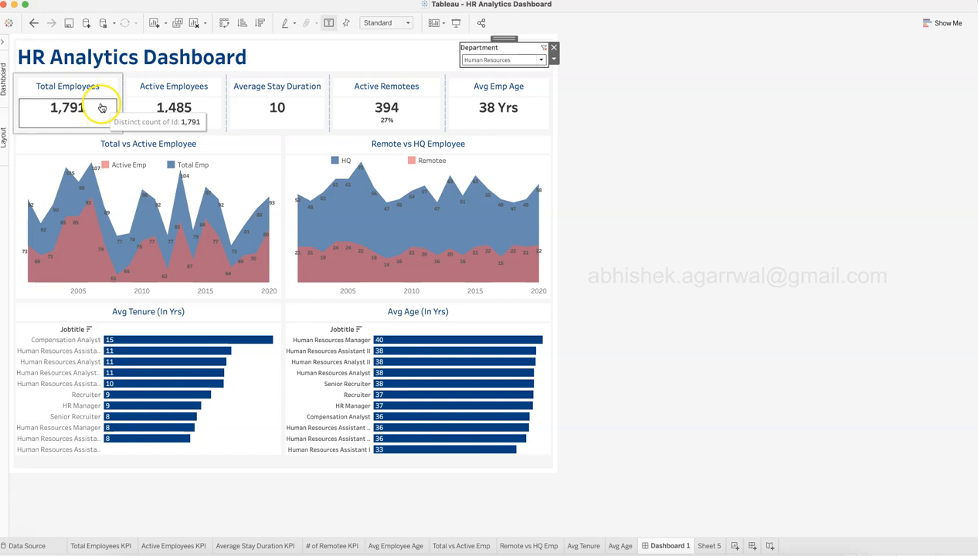
{"action": "left_click", "coordinate": [91, 95]}
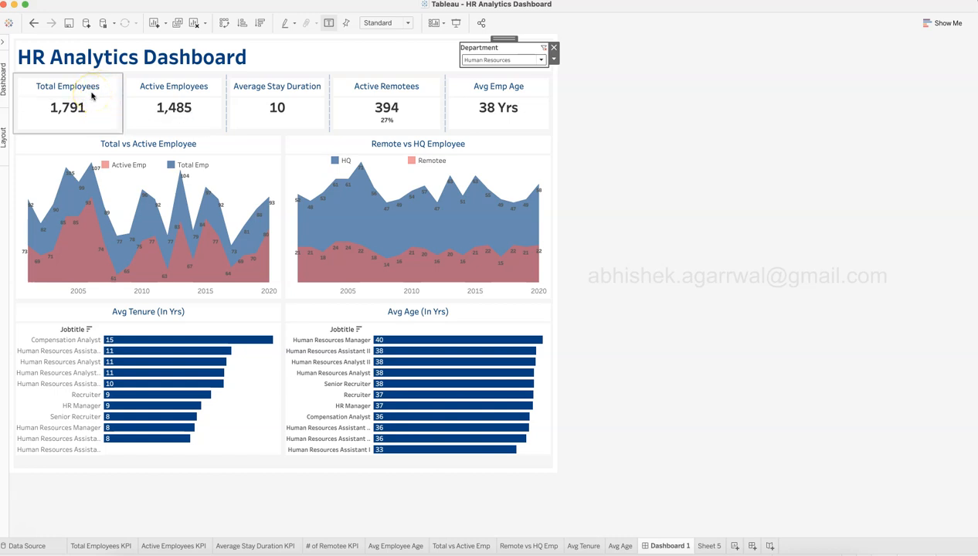
{"action": "mouse_move", "coordinate": [32, 277]}
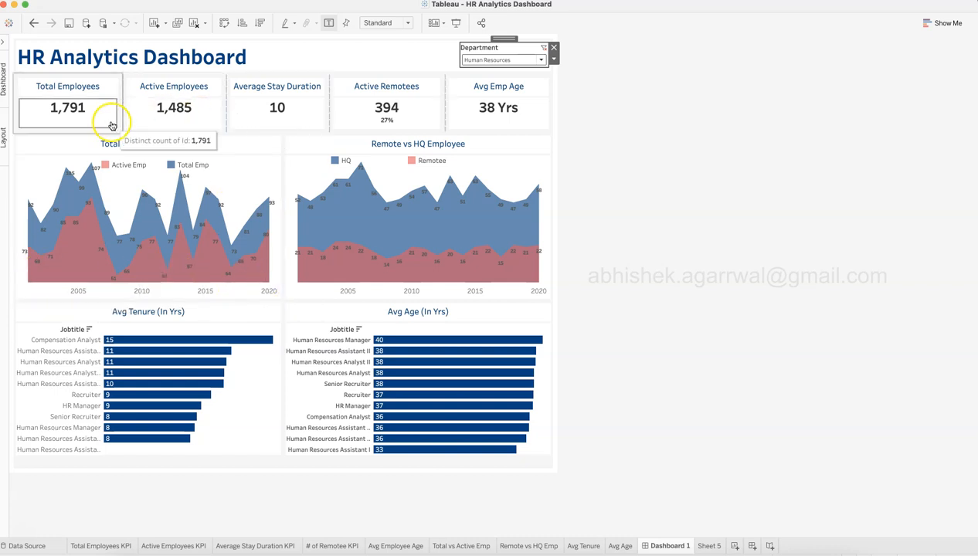
{"action": "mouse_move", "coordinate": [186, 108]}
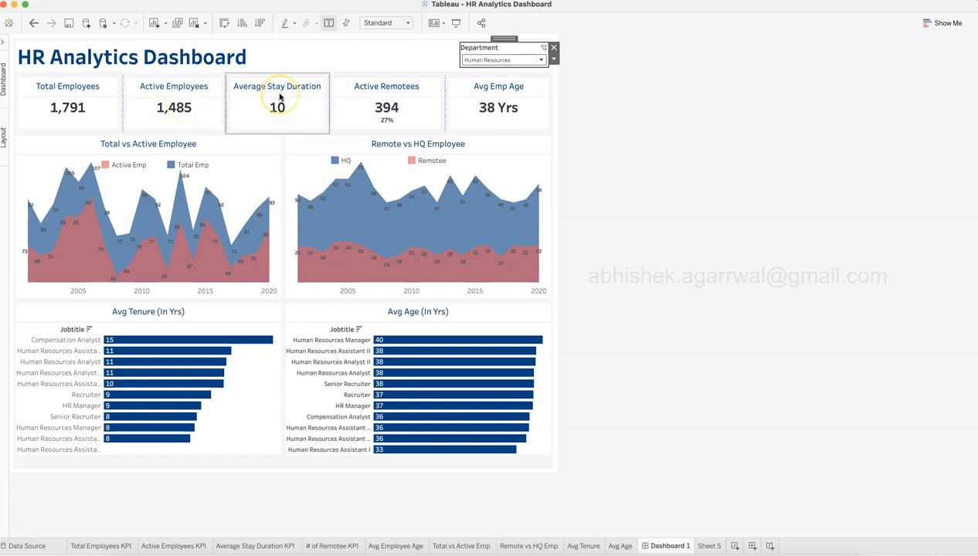
{"action": "left_click", "coordinate": [384, 106]}
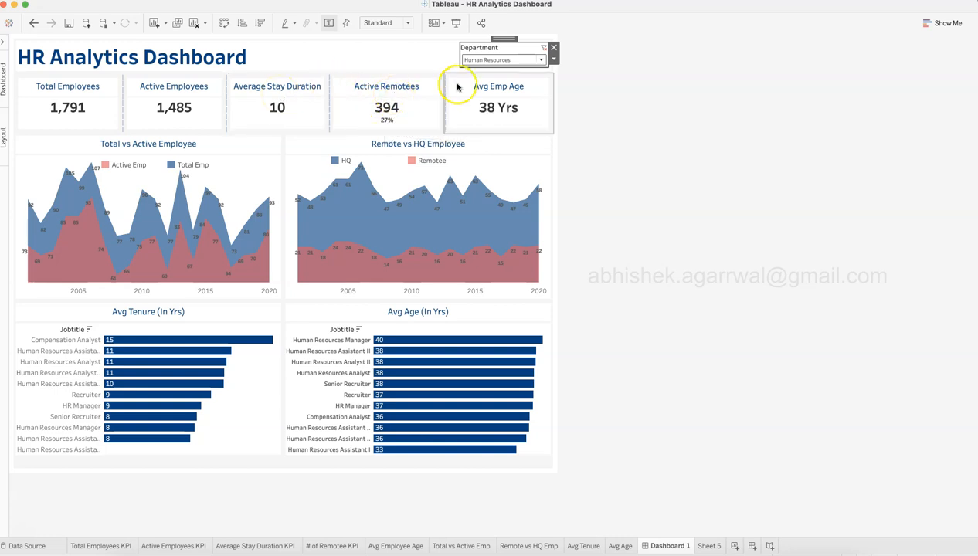
{"action": "mouse_move", "coordinate": [510, 113]}
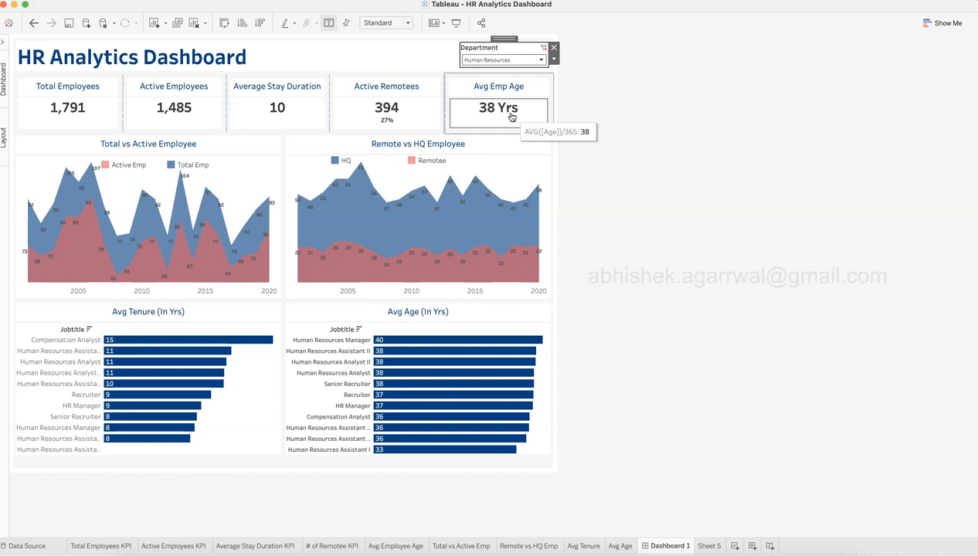
Filter the dashboard to the Engineering department and inspect the Average Stay Duration and Active Remotees cards.
{"action": "left_click", "coordinate": [540, 59]}
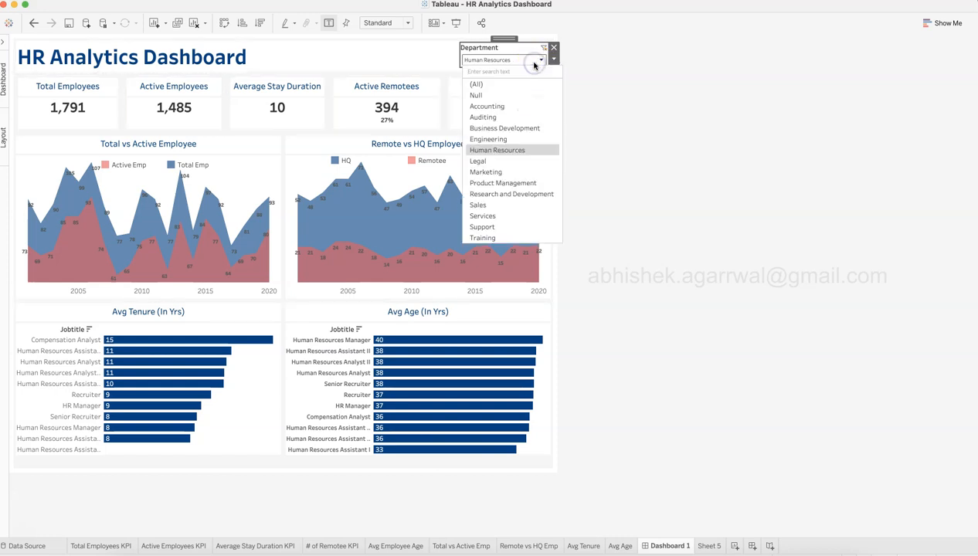
{"action": "left_click", "coordinate": [527, 139]}
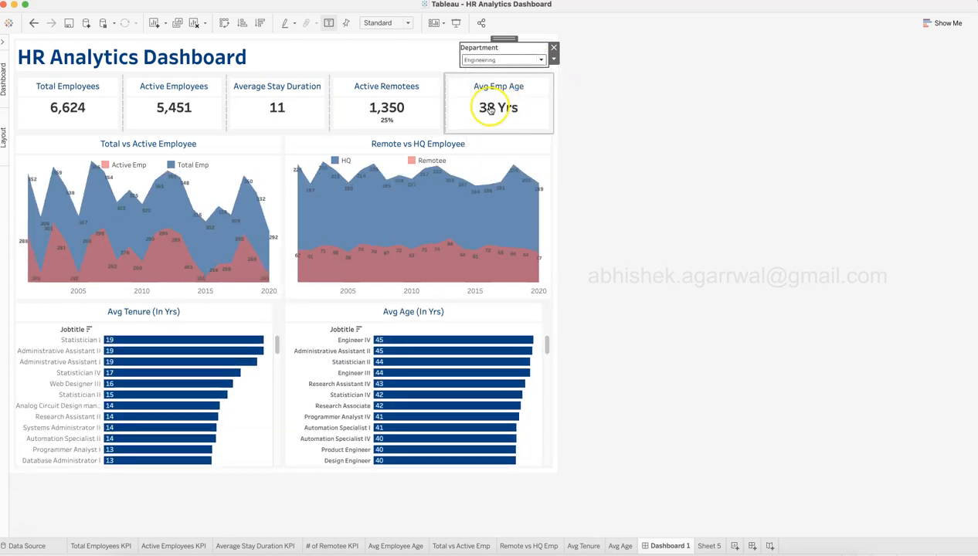
{"action": "mouse_move", "coordinate": [409, 106]}
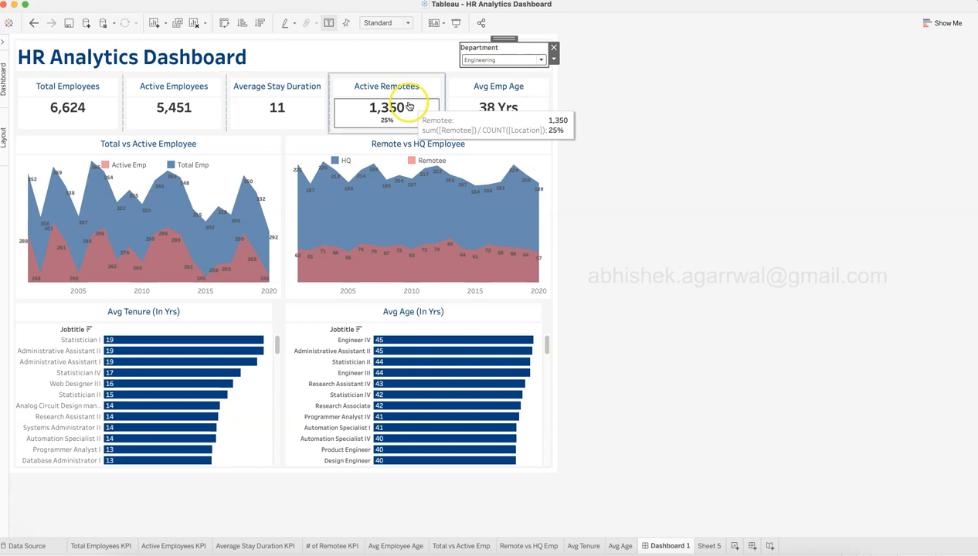
{"action": "mouse_move", "coordinate": [287, 114]}
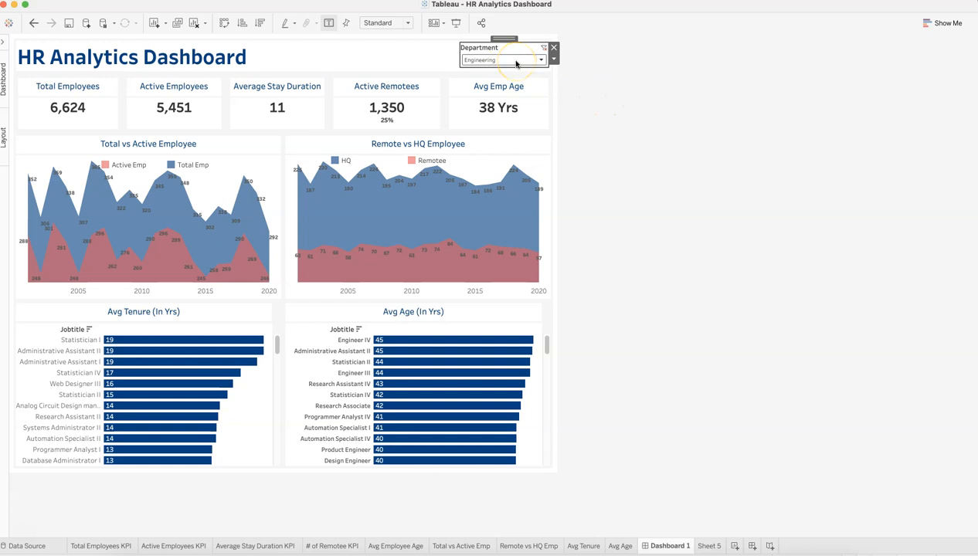
{"action": "left_click", "coordinate": [280, 106]}
{"action": "left_click", "coordinate": [373, 106]}
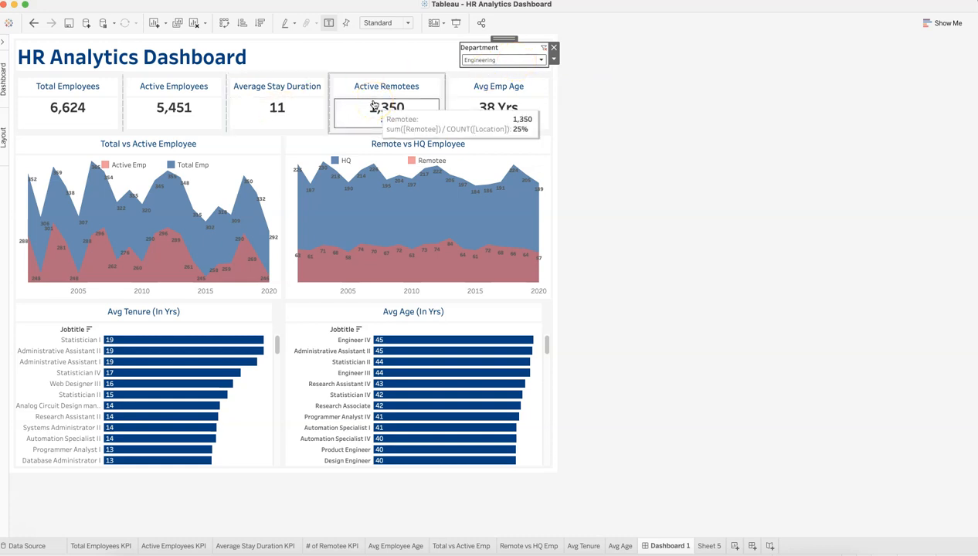
{"action": "left_click", "coordinate": [355, 102]}
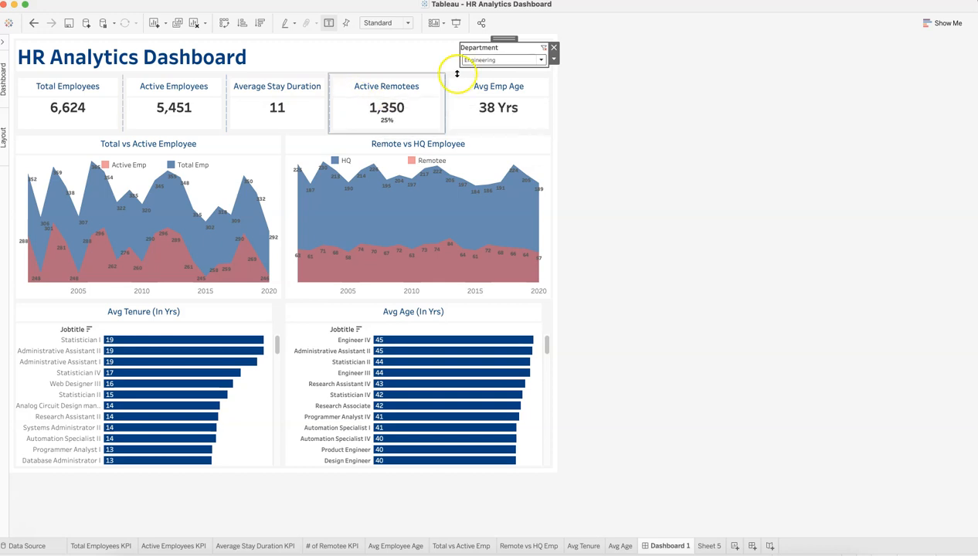
Read the requirements notes on Sheet 5 and examine the employee trend charts on Dashboard 1.
{"action": "left_click", "coordinate": [707, 546]}
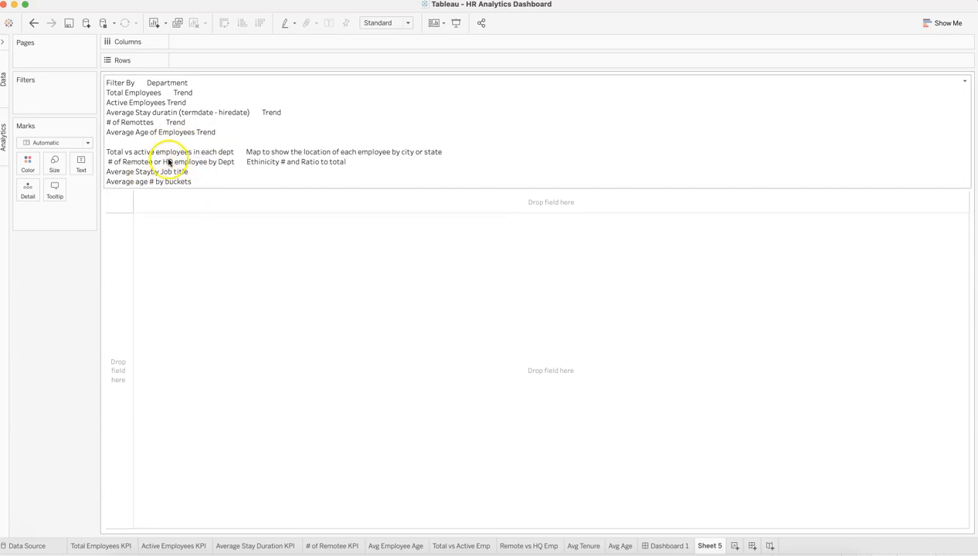
{"action": "left_click", "coordinate": [669, 546]}
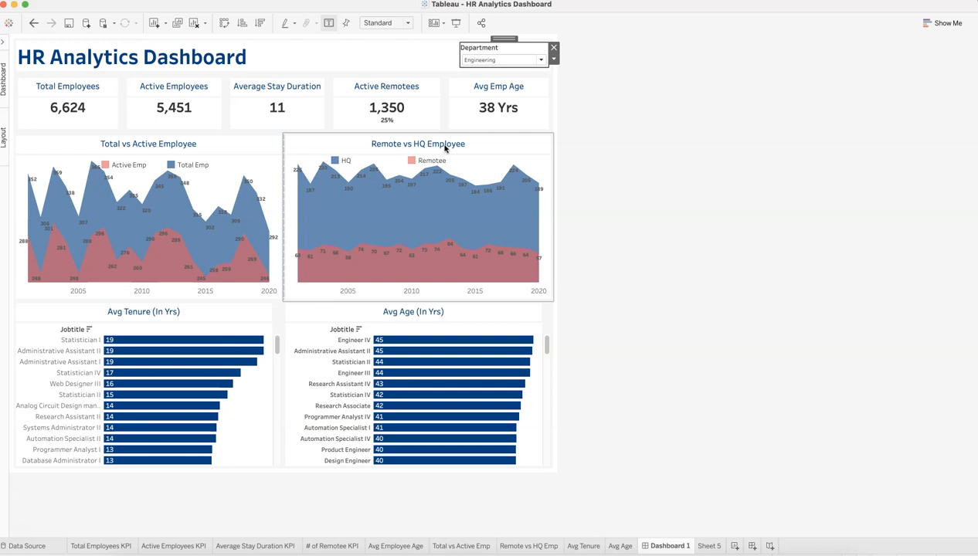
{"action": "mouse_move", "coordinate": [465, 192]}
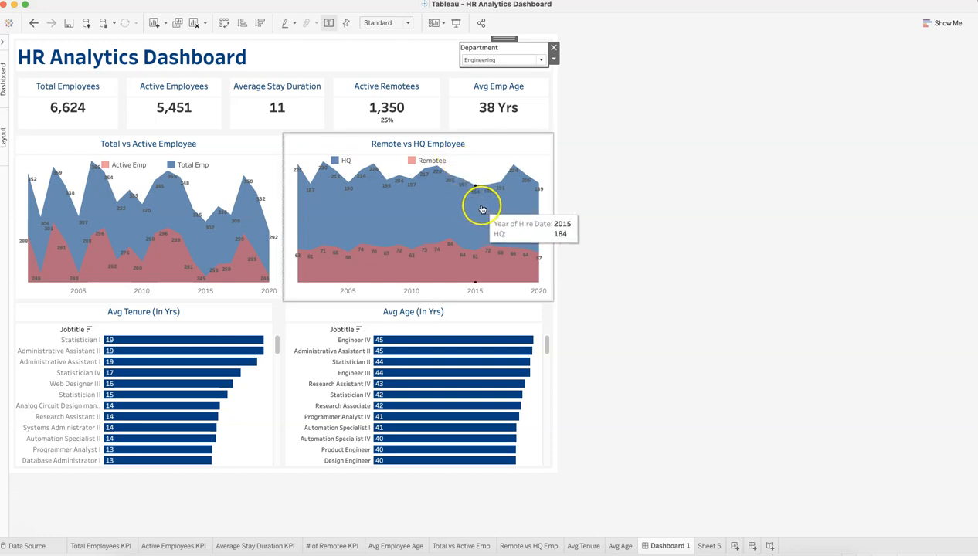
{"action": "left_click", "coordinate": [214, 319]}
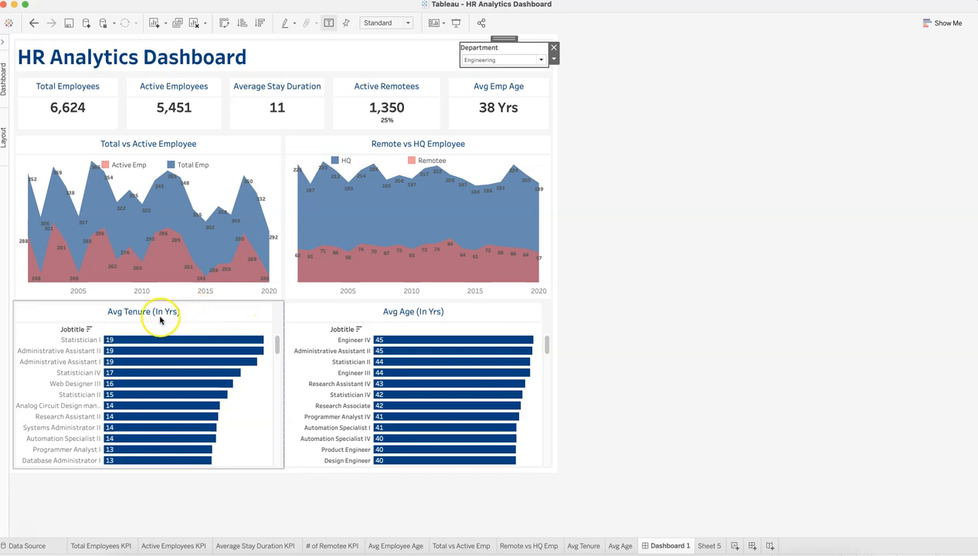
{"action": "left_click", "coordinate": [491, 83]}
{"action": "left_click", "coordinate": [98, 262]}
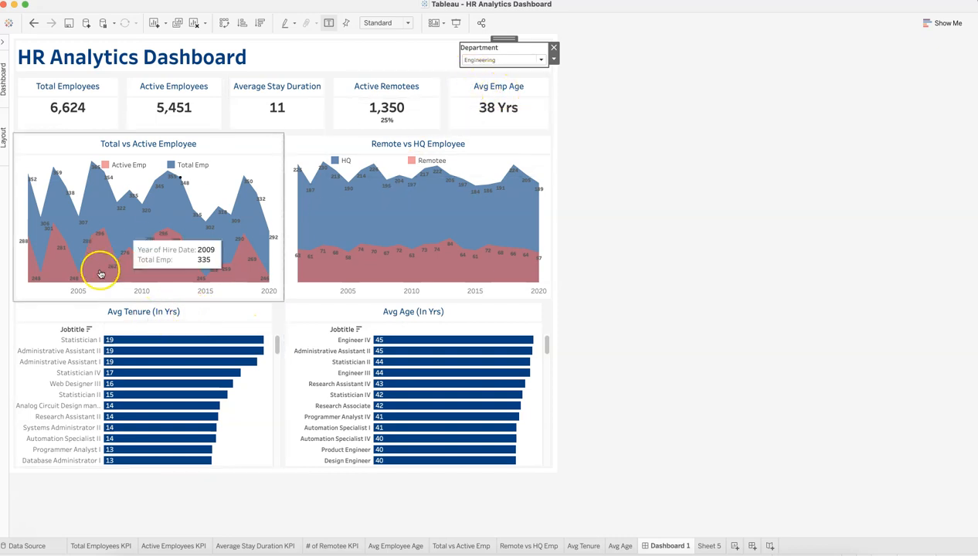
Examine the Average Stay Duration card and the full Avg Tenure chart by job title.
{"action": "left_click", "coordinate": [104, 313]}
{"action": "left_click", "coordinate": [256, 80]}
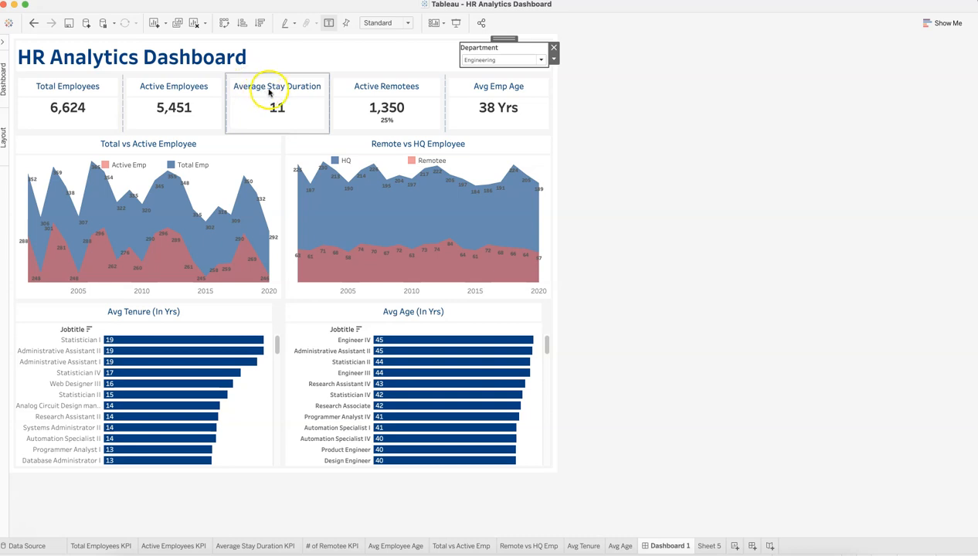
{"action": "left_click", "coordinate": [116, 360]}
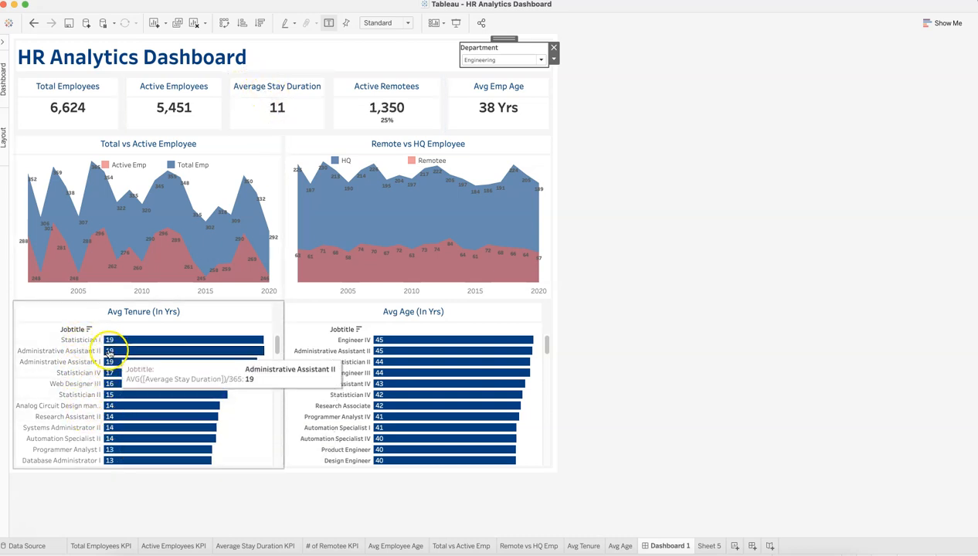
{"action": "mouse_move", "coordinate": [126, 352]}
{"action": "scroll", "coordinate": [126, 352], "scroll_direction": "down", "scroll_amount": 10}
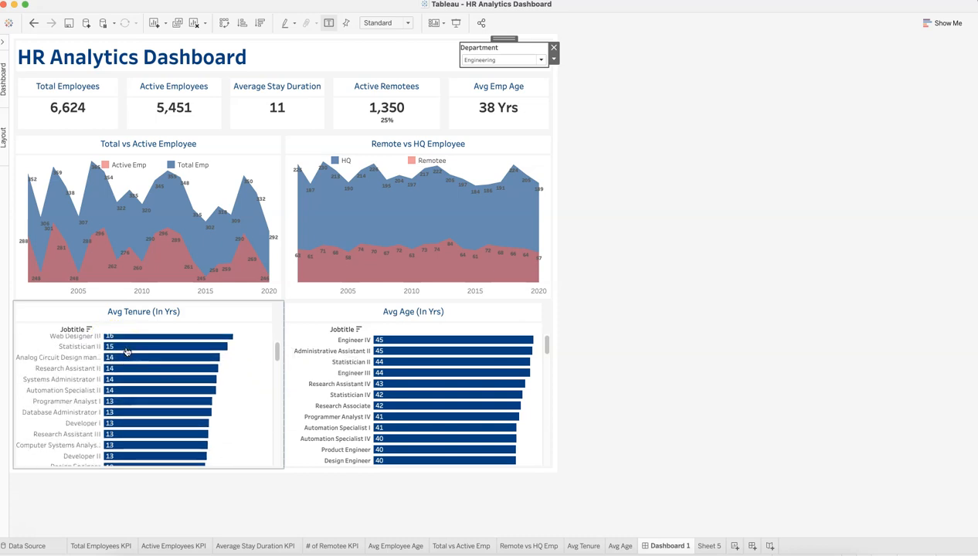
{"action": "scroll", "coordinate": [127, 352], "scroll_direction": "up", "scroll_amount": 2}
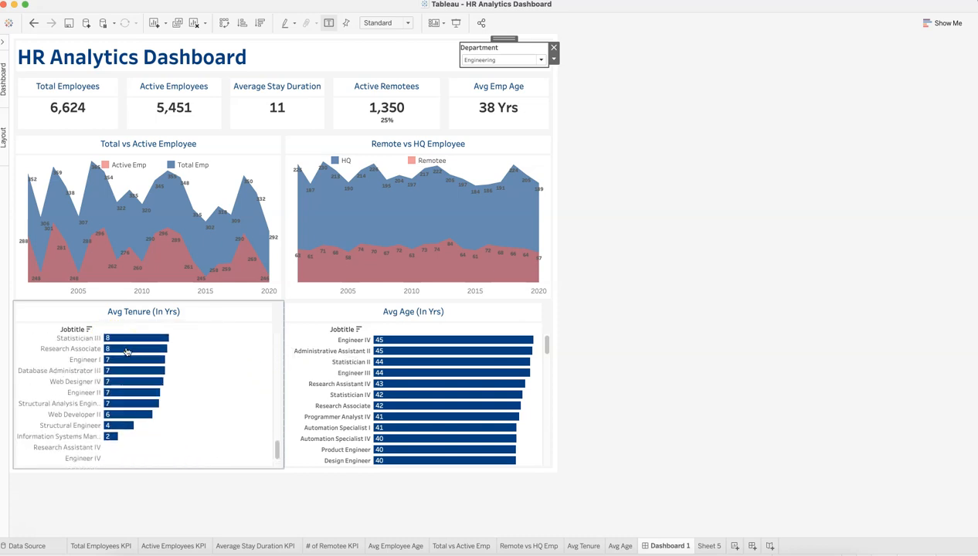
{"action": "mouse_move", "coordinate": [111, 439]}
{"action": "scroll", "coordinate": [111, 439], "scroll_direction": "up", "scroll_amount": 5}
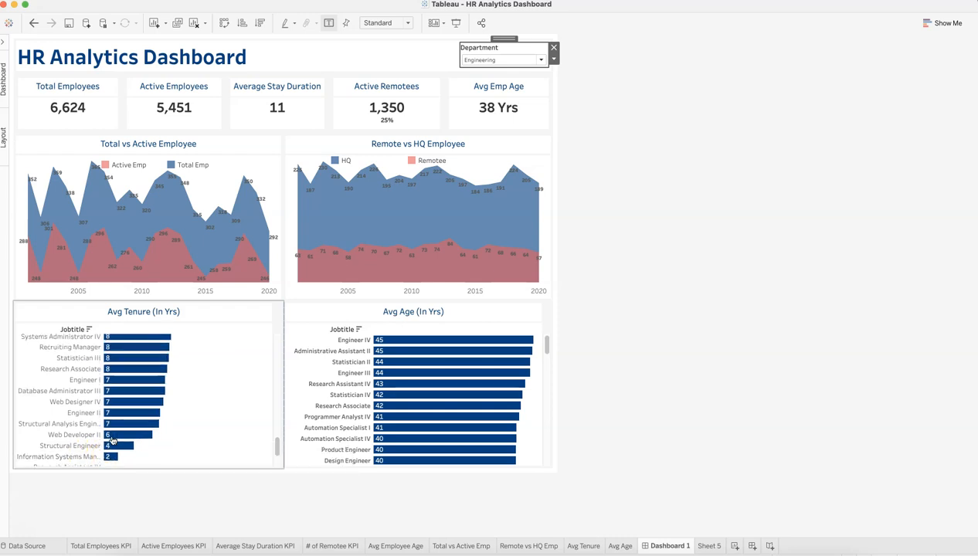
{"action": "scroll", "coordinate": [112, 440], "scroll_direction": "up", "scroll_amount": 5}
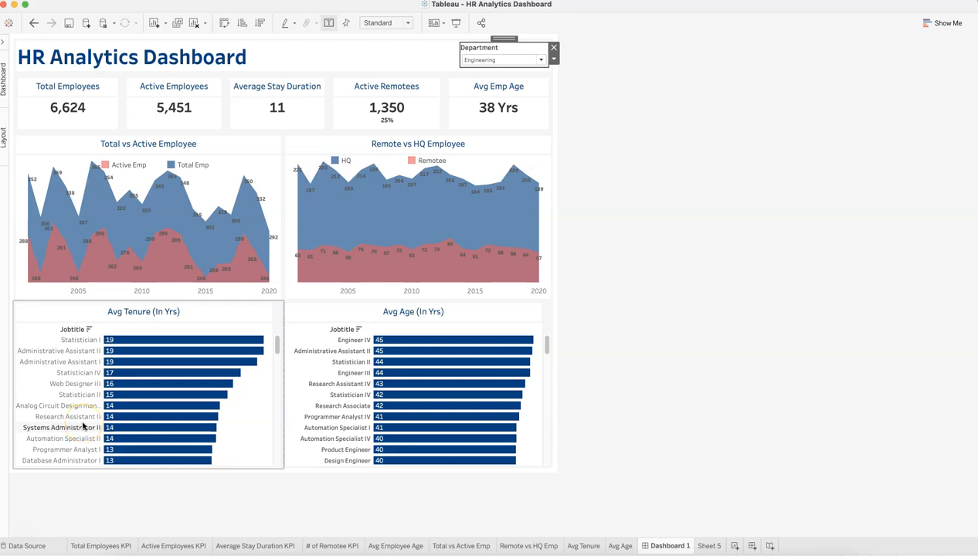
Look through the Avg Age chart by job title.
{"action": "mouse_move", "coordinate": [403, 372]}
{"action": "scroll", "coordinate": [403, 372], "scroll_direction": "down", "scroll_amount": 3}
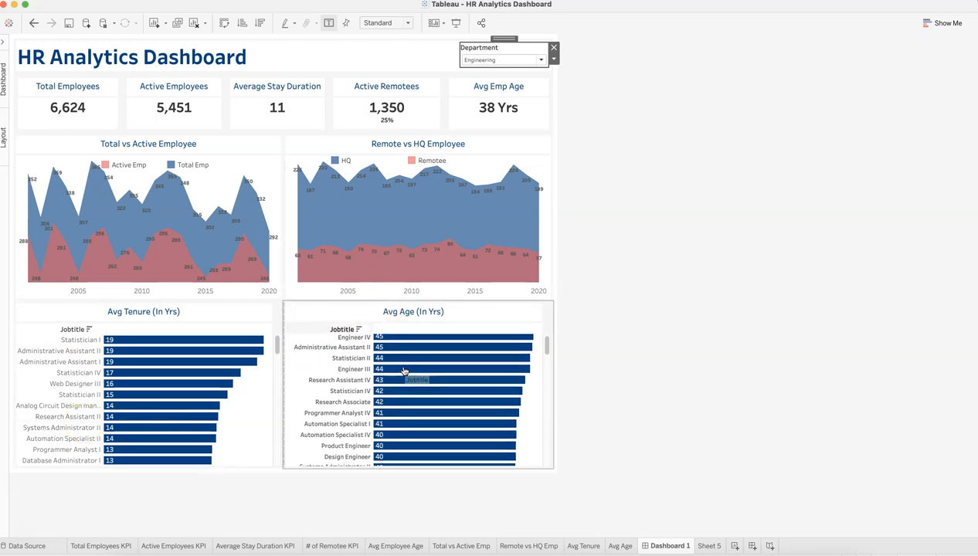
{"action": "scroll", "coordinate": [403, 372], "scroll_direction": "up", "scroll_amount": 3}
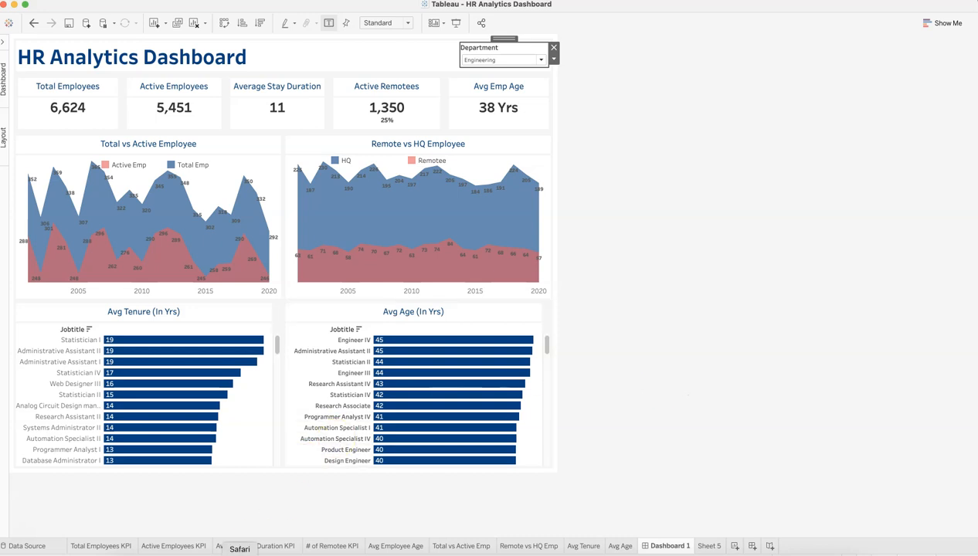
Switch to Safari and review the #RWFD Real World Fake Data project's web address and release schedule on data.world.
{"action": "left_click", "coordinate": [239, 551]}
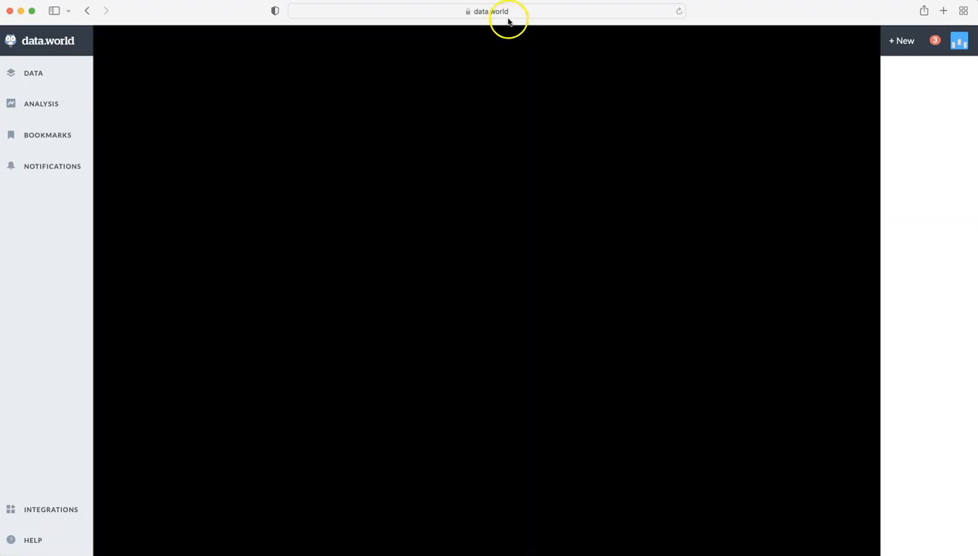
{"action": "left_click", "coordinate": [514, 10]}
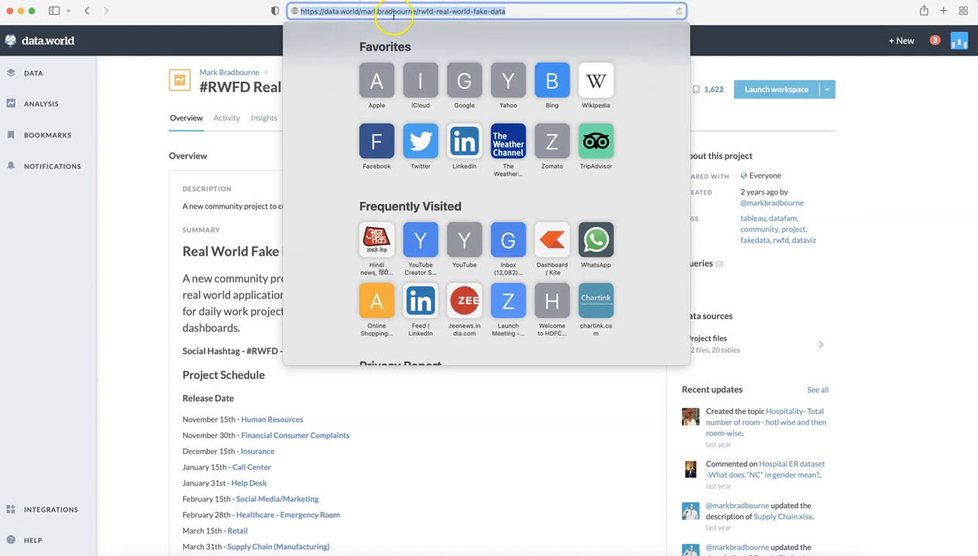
{"action": "left_click", "coordinate": [174, 300]}
{"action": "scroll", "coordinate": [175, 301], "scroll_direction": "down", "scroll_amount": 3}
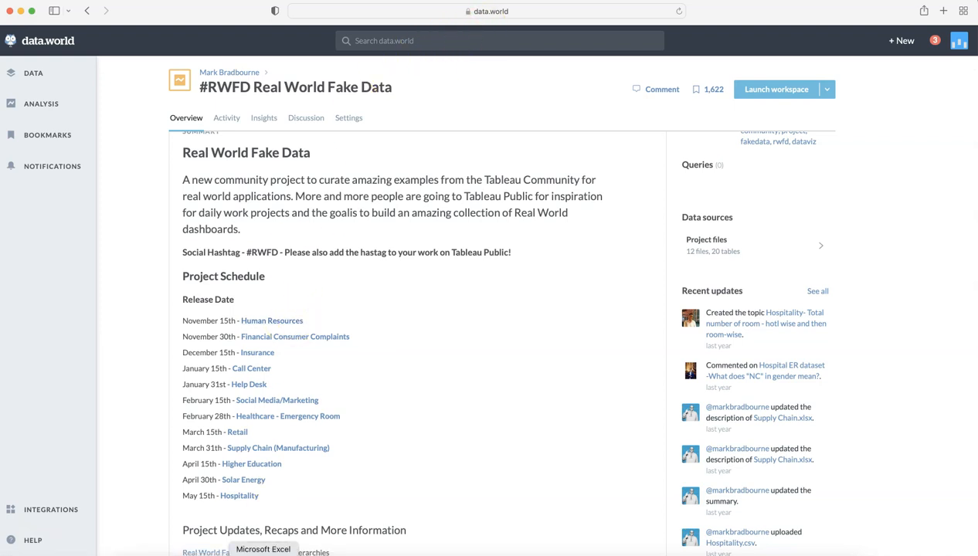
Switch to Microsoft Excel to view the Human Resources data file.
{"action": "left_click", "coordinate": [262, 553]}
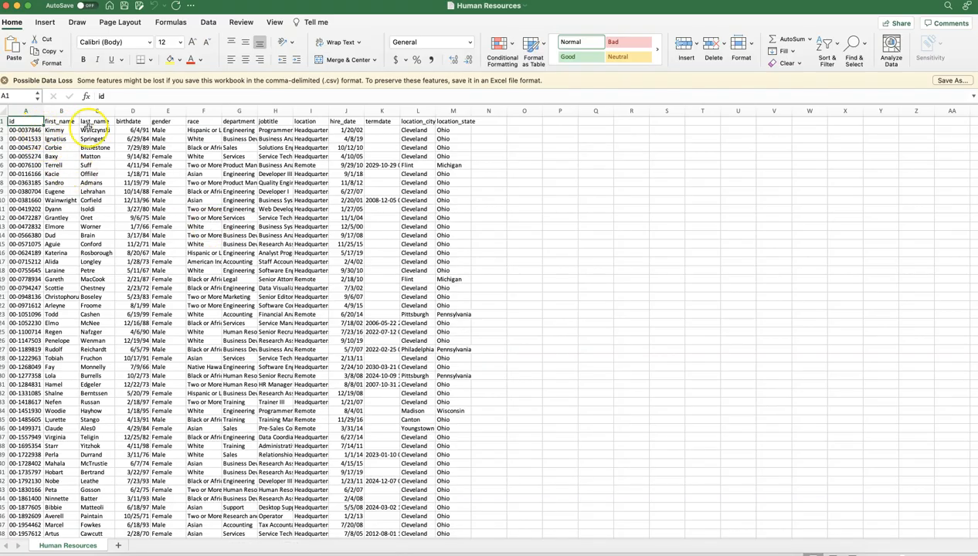
Go through the dataset's column headers one by one, from first_name across to location_state.
{"action": "key", "text": "Right"}
{"action": "key", "text": "Right"}
{"action": "key", "text": "Right"}
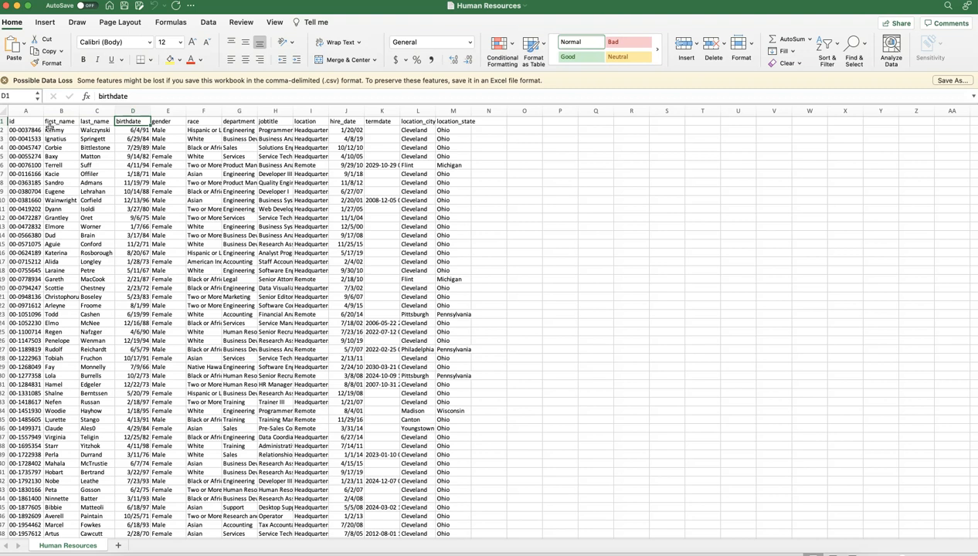
{"action": "key", "text": "Right"}
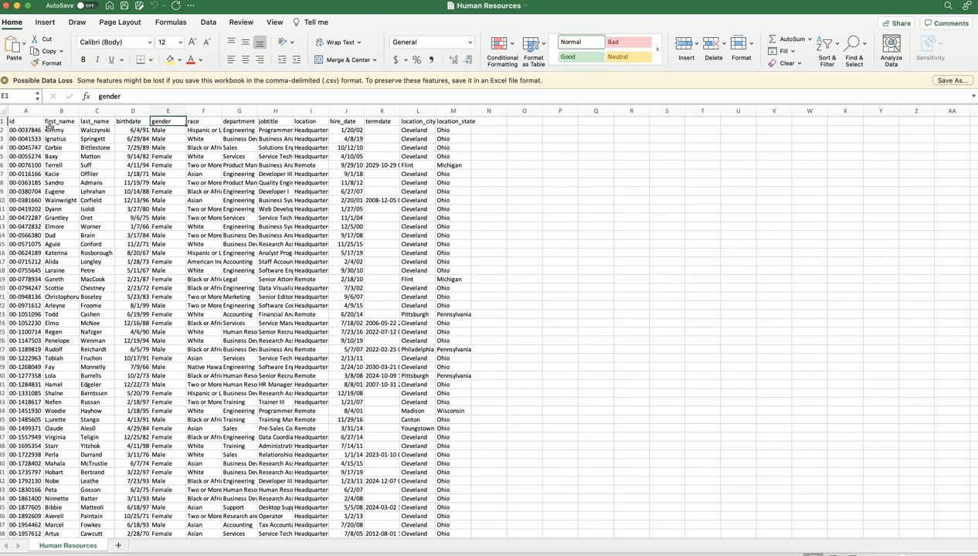
{"action": "key", "text": "Right"}
{"action": "key", "text": "Right"}
{"action": "key", "text": "Right"}
{"action": "key", "text": "Right"}
{"action": "key", "text": "Right"}
{"action": "key", "text": "Right"}
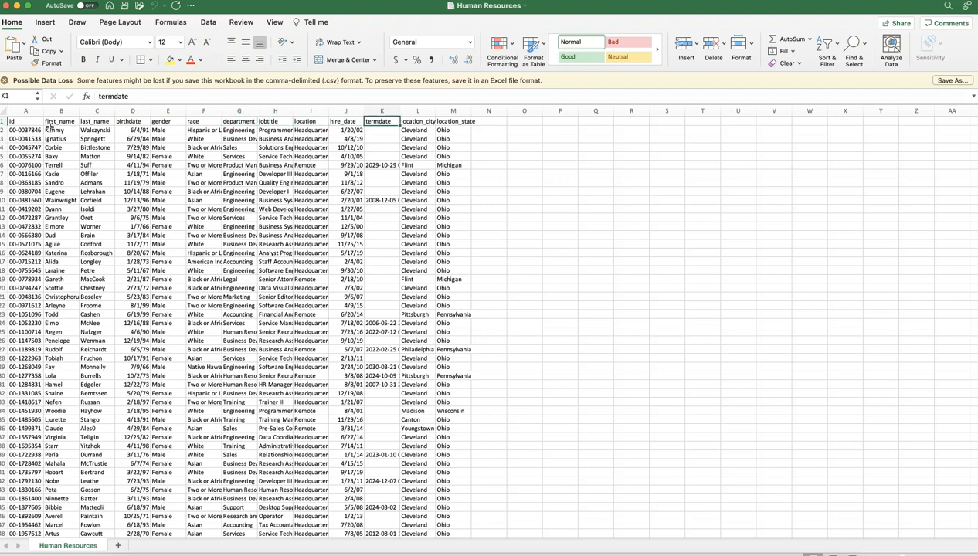
{"action": "key", "text": "Right"}
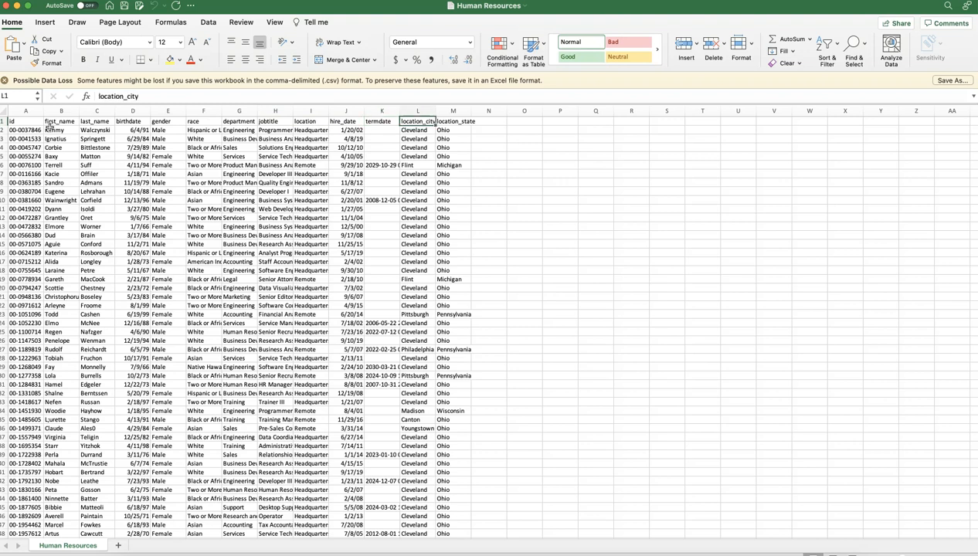
{"action": "key", "text": "Right"}
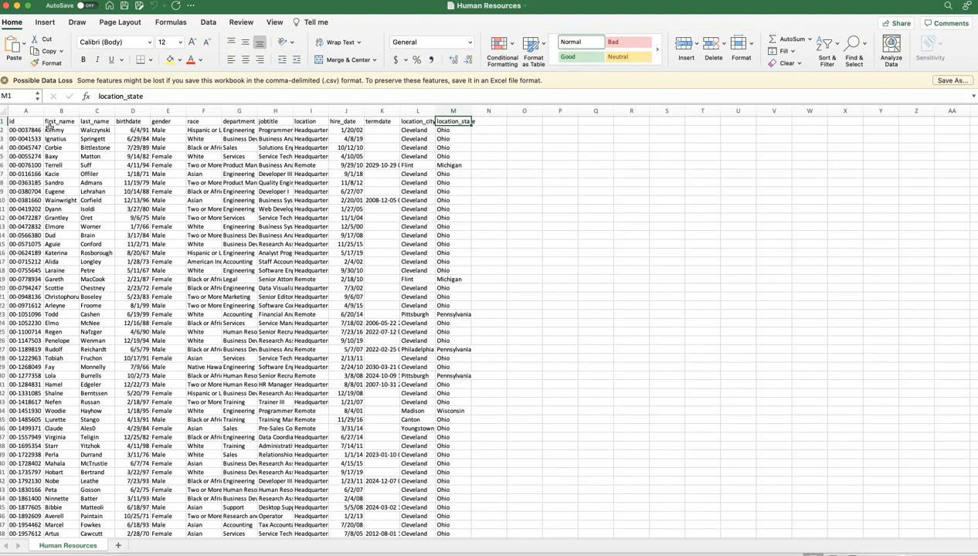
Switch to Safari to review the Real World Fake Data project description, and return to the HR Analytics Dashboard in Tableau.
{"action": "key", "text": "super+Tab"}
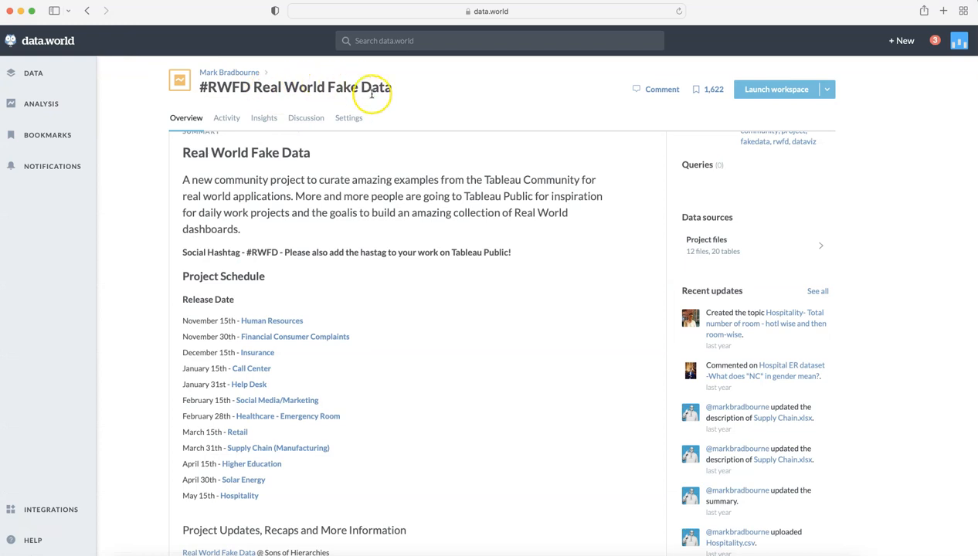
{"action": "scroll", "coordinate": [381, 247], "scroll_direction": "up", "scroll_amount": 3}
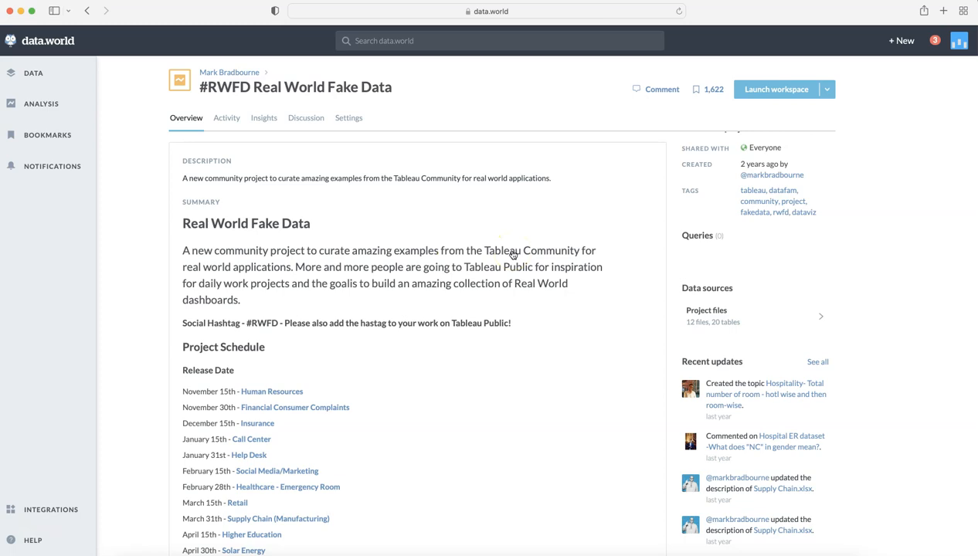
{"action": "key", "text": "super+Tab"}
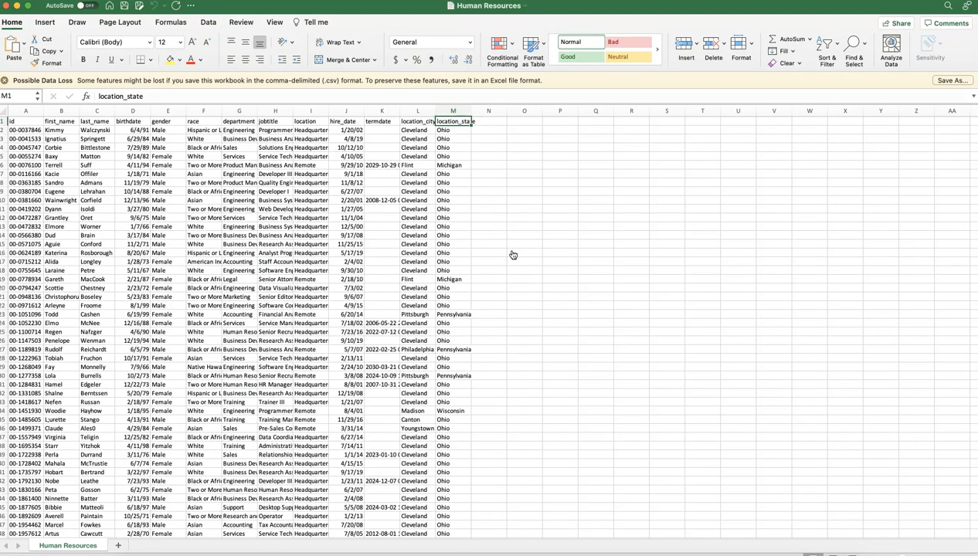
{"action": "key", "text": "super+Tab"}
{"action": "left_click", "coordinate": [592, 426]}
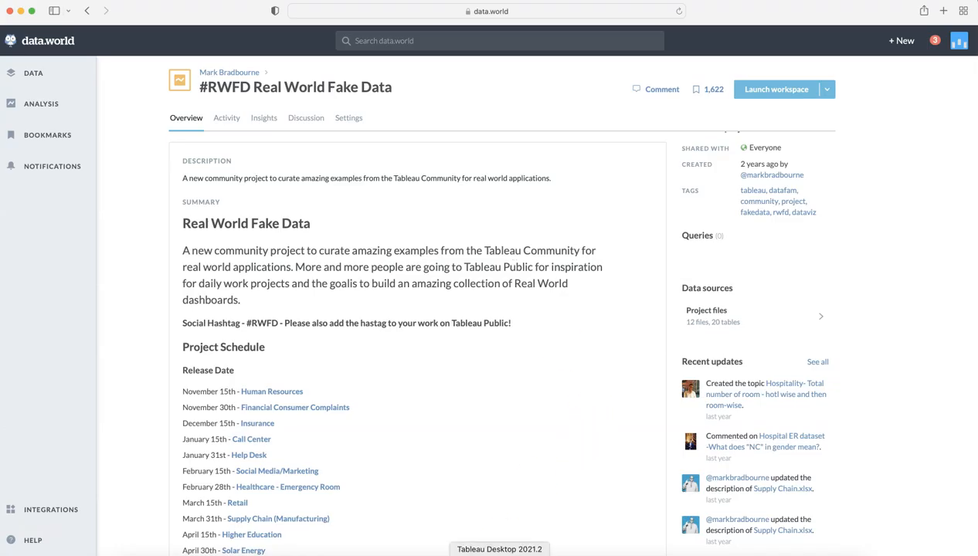
{"action": "left_click", "coordinate": [500, 555]}
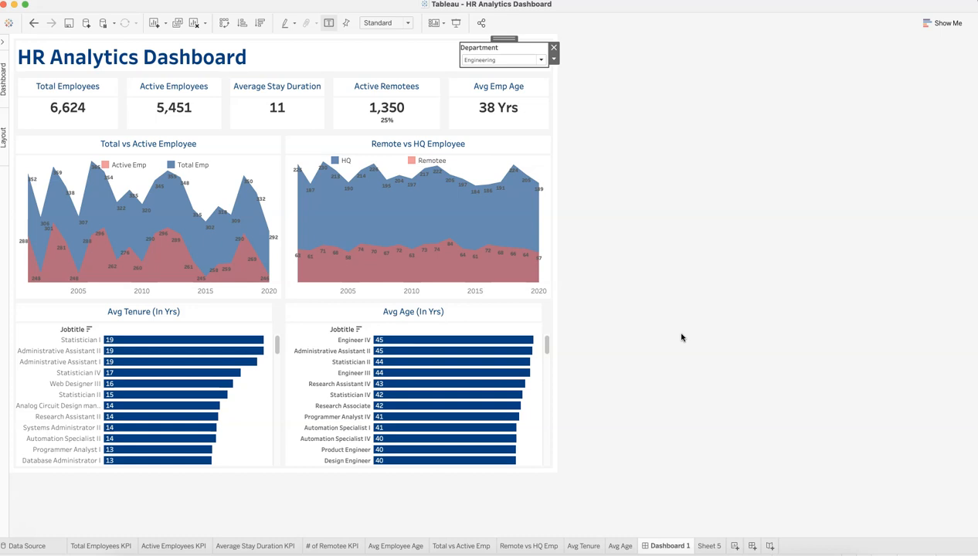
Switch to Microsoft Excel and inspect the gender, race, location_city and location_state columns, finishing on the id header cell.
{"action": "left_click", "coordinate": [263, 550]}
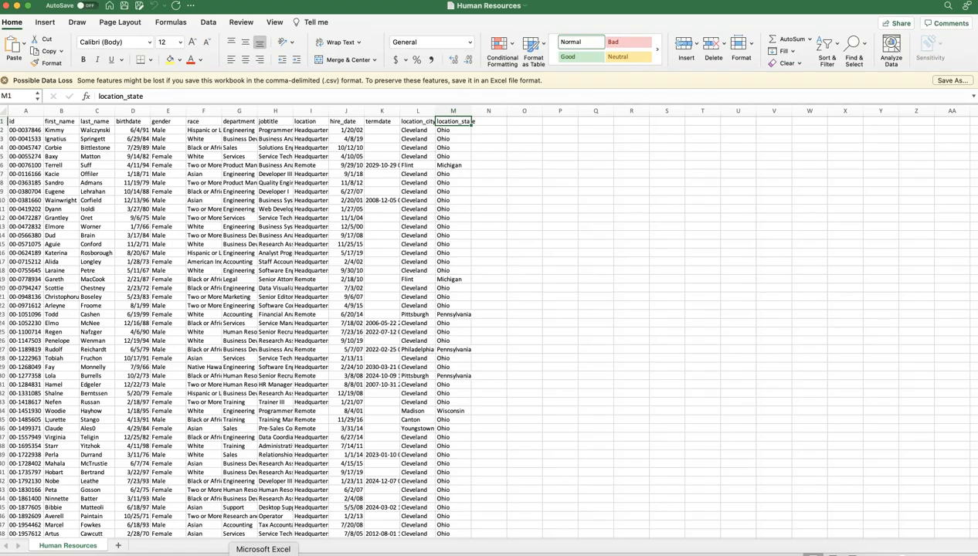
{"action": "left_click", "coordinate": [168, 111]}
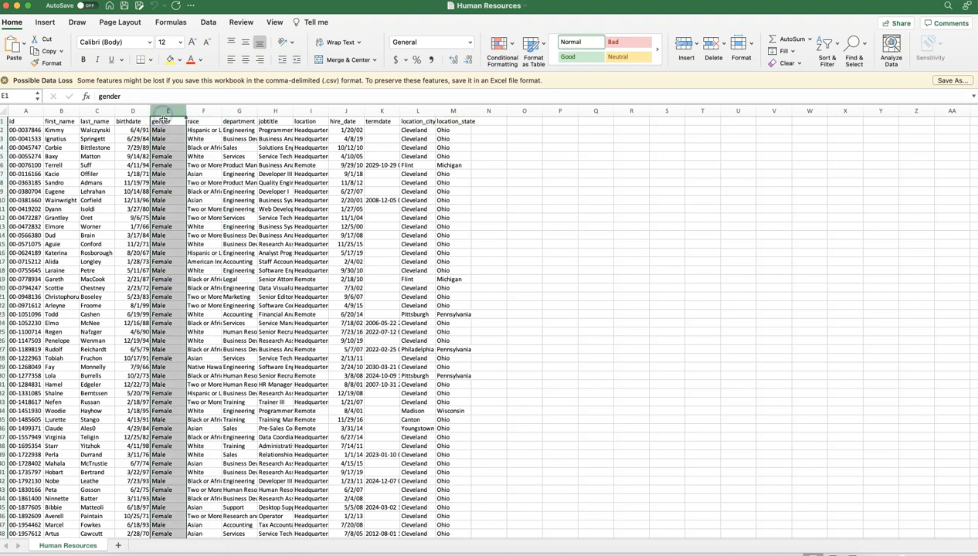
{"action": "left_click", "coordinate": [206, 111]}
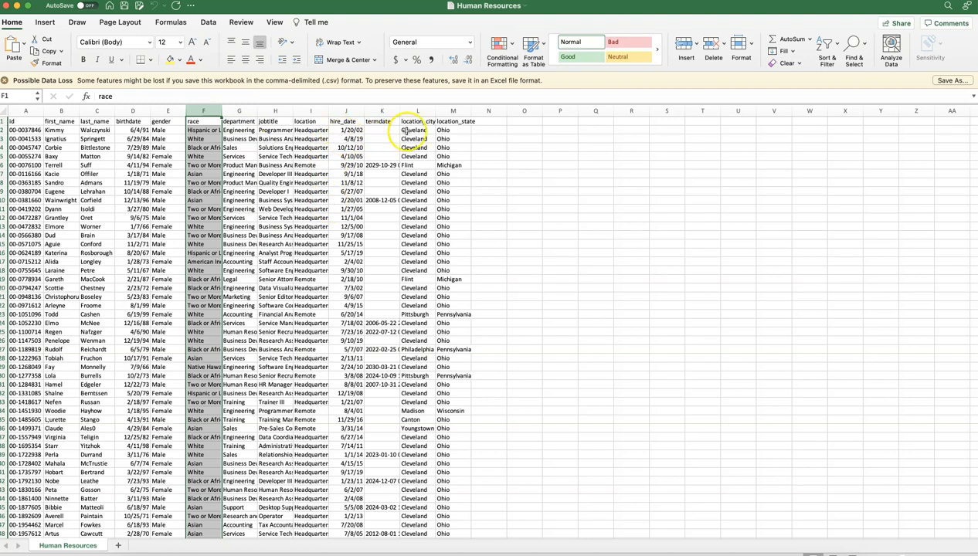
{"action": "left_click_drag", "start_coordinate": [417, 110], "coordinate": [439, 131]}
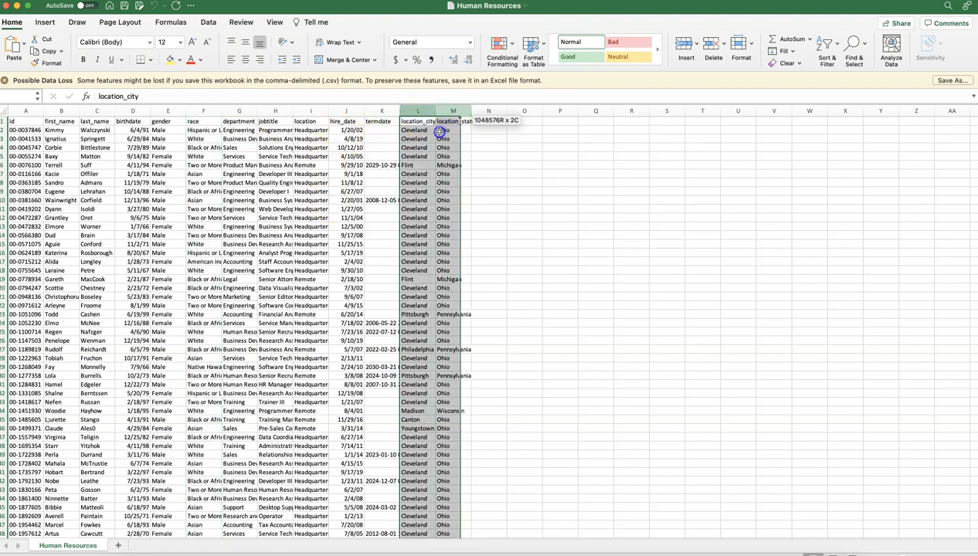
{"action": "left_click", "coordinate": [442, 130]}
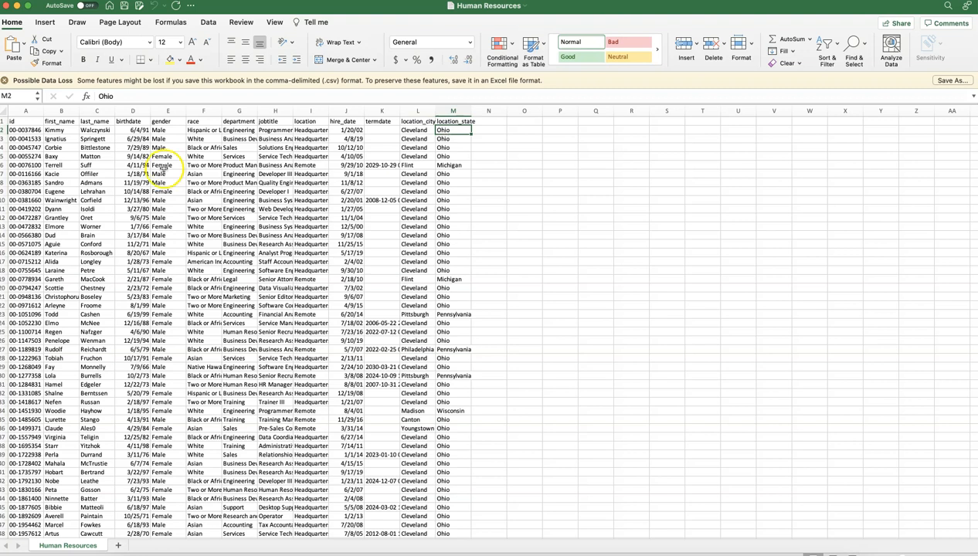
{"action": "left_click", "coordinate": [28, 129]}
{"action": "left_click", "coordinate": [30, 122]}
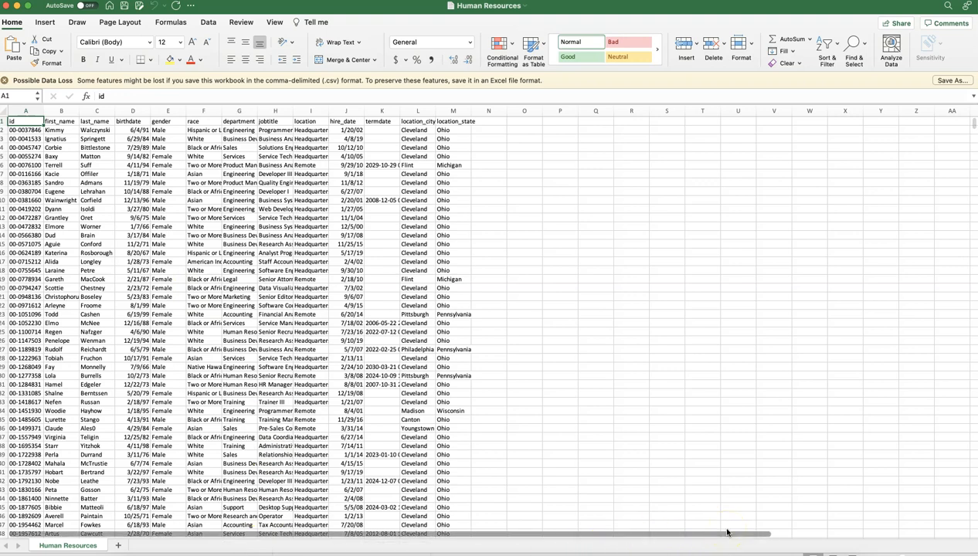
Switch to Tableau, deselect the Department filter on the dashboard, and open the Total Employees KPI sheet with its Data pane expanded.
{"action": "key", "text": "super+Tab"}
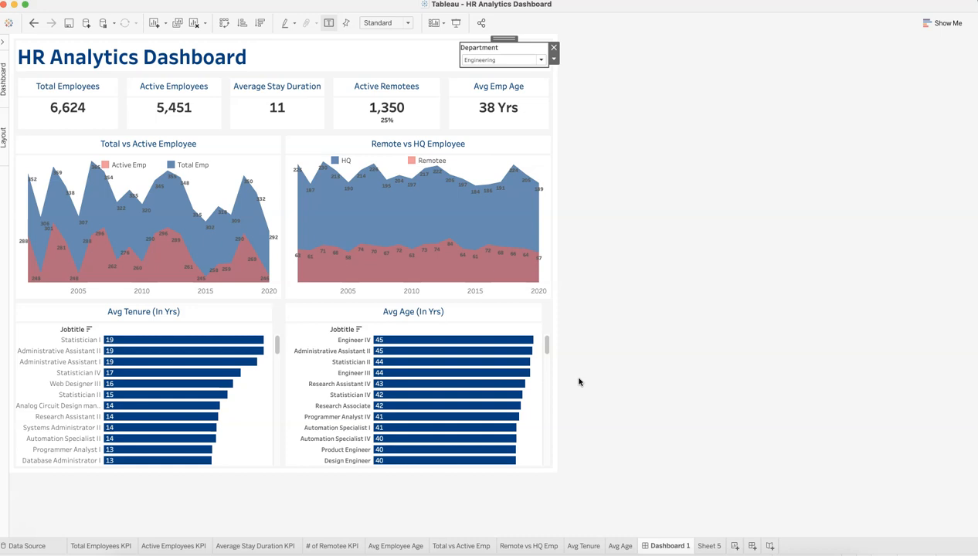
{"action": "left_click", "coordinate": [580, 382]}
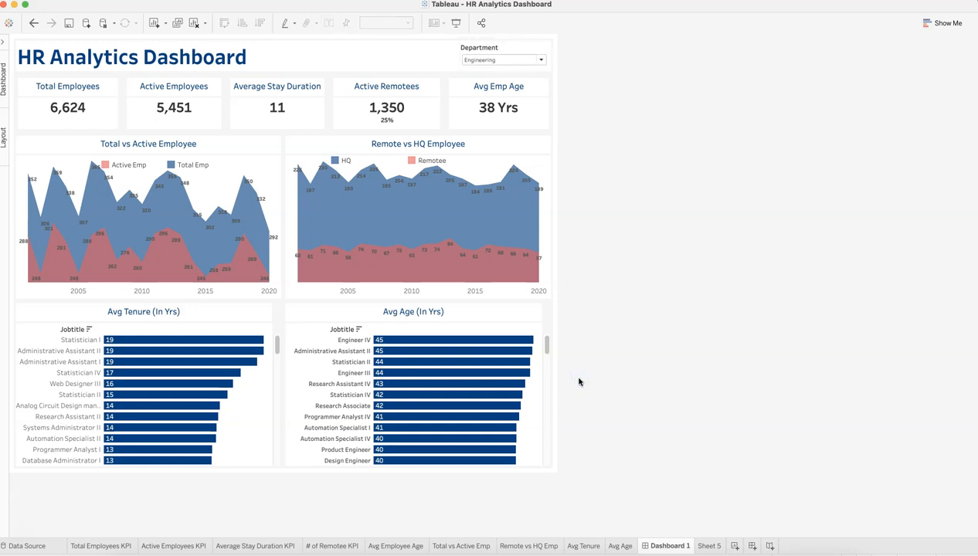
{"action": "left_click", "coordinate": [441, 389]}
{"action": "mouse_move", "coordinate": [113, 551]}
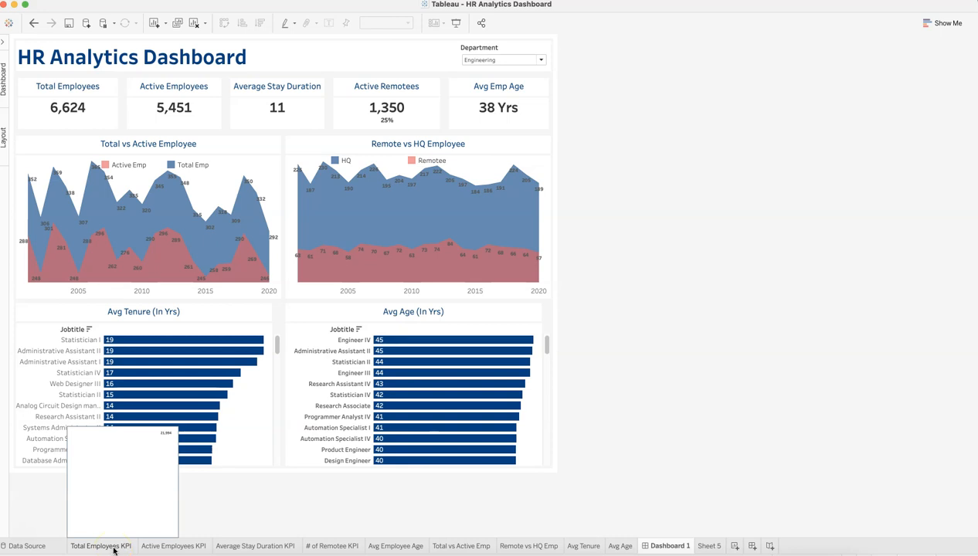
{"action": "left_click", "coordinate": [113, 549]}
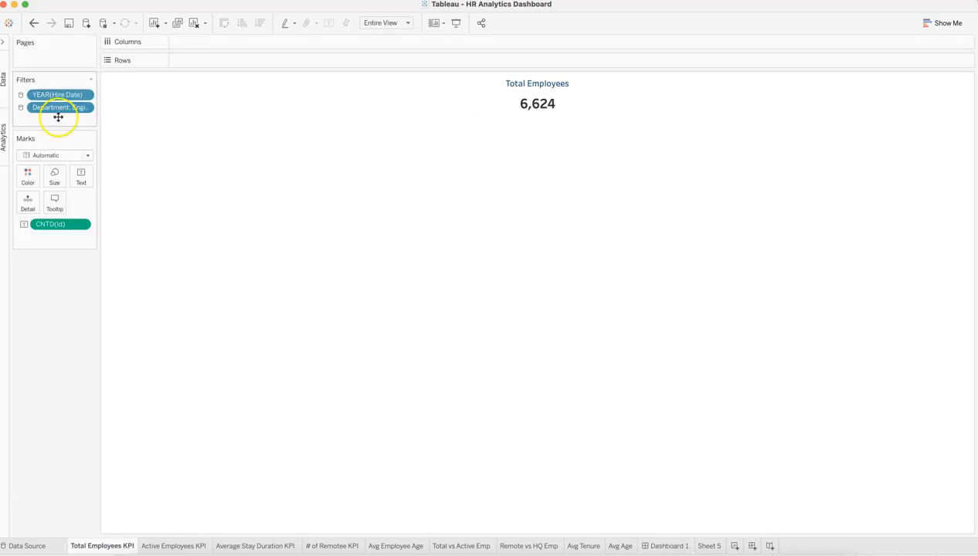
{"action": "left_click", "coordinate": [5, 41]}
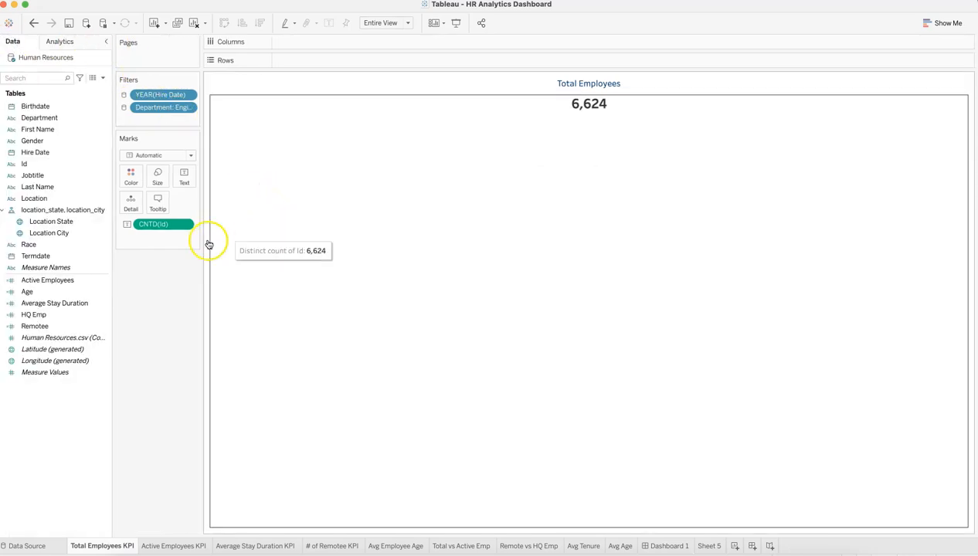
Check which year the Hire Date filter excludes on the Total Employees KPI sheet, and close it without changes.
{"action": "left_click", "coordinate": [187, 96]}
{"action": "left_click", "coordinate": [186, 106]}
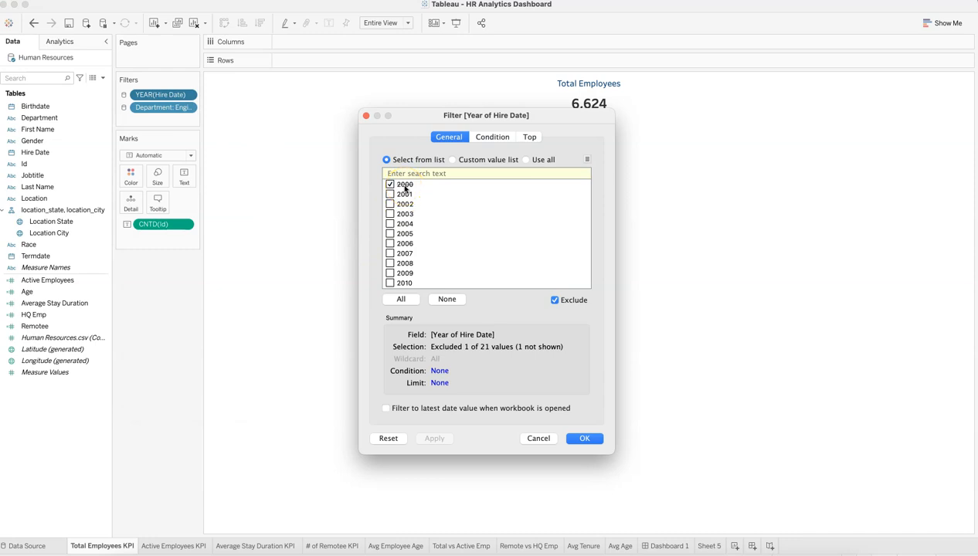
{"action": "left_click", "coordinate": [537, 437]}
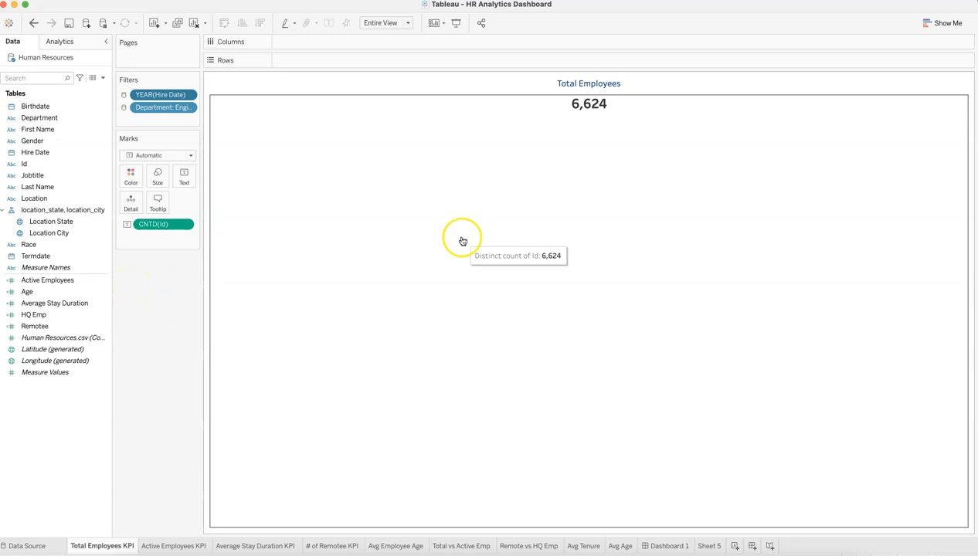
Examine the Total Employees title's formatting and the hex code of its blue font color, leaving the title unedited.
{"action": "double_click", "coordinate": [576, 87]}
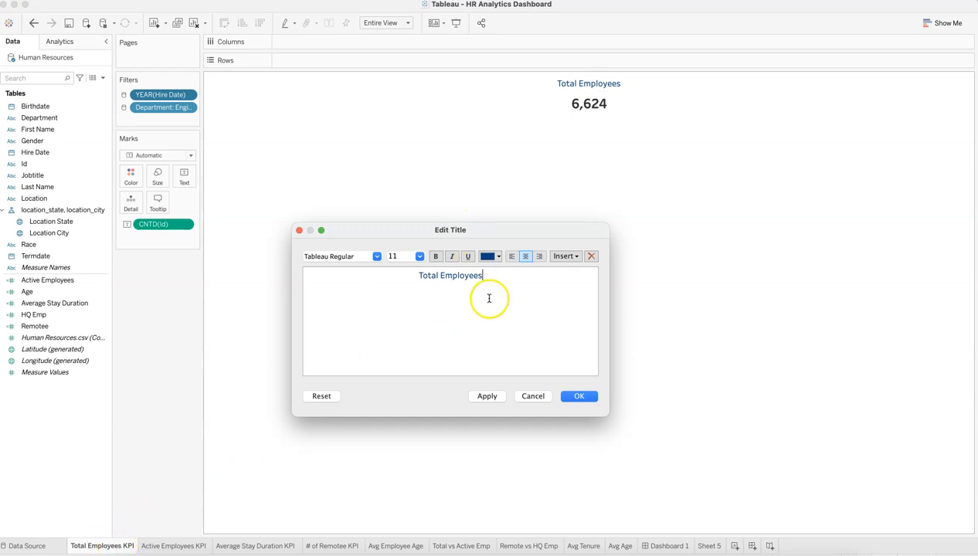
{"action": "left_click_drag", "start_coordinate": [500, 278], "coordinate": [419, 275]}
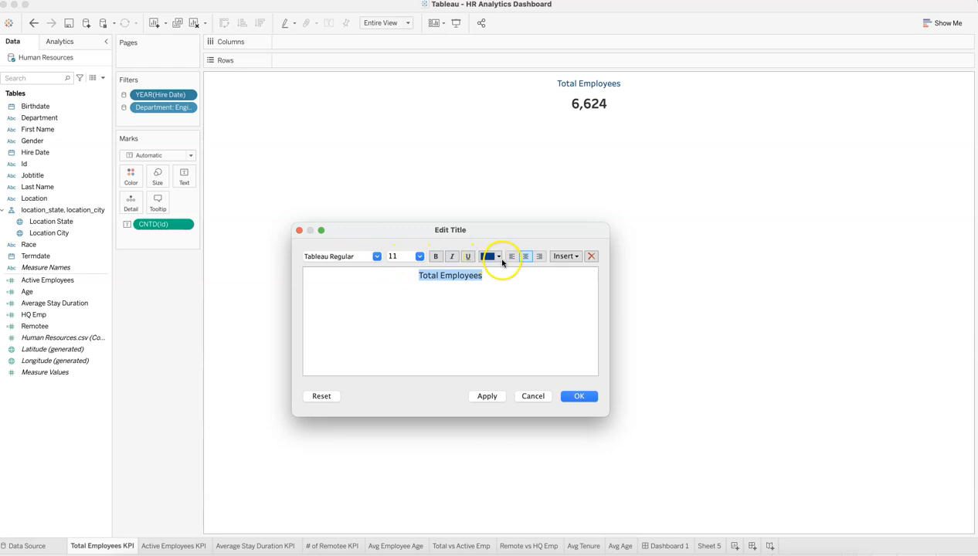
{"action": "left_click", "coordinate": [499, 257]}
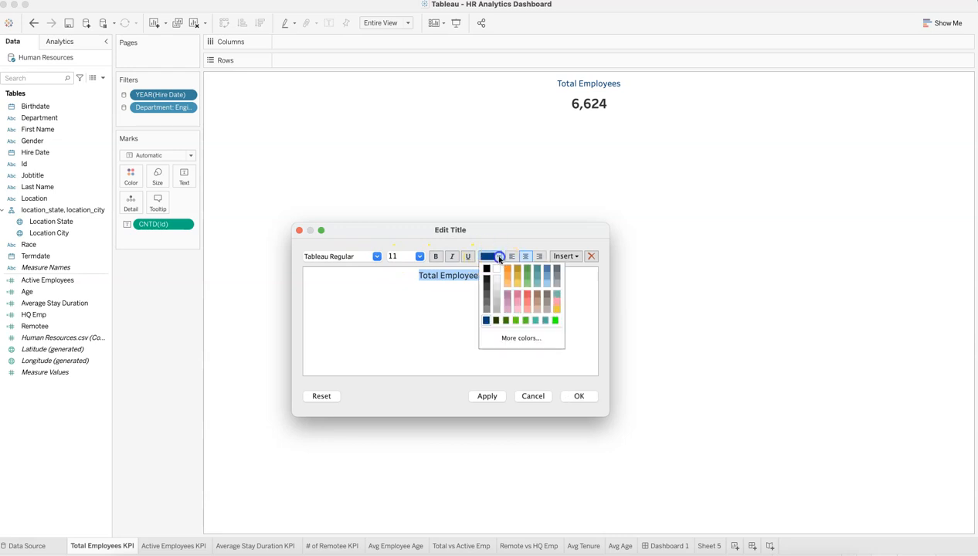
{"action": "left_click", "coordinate": [518, 338]}
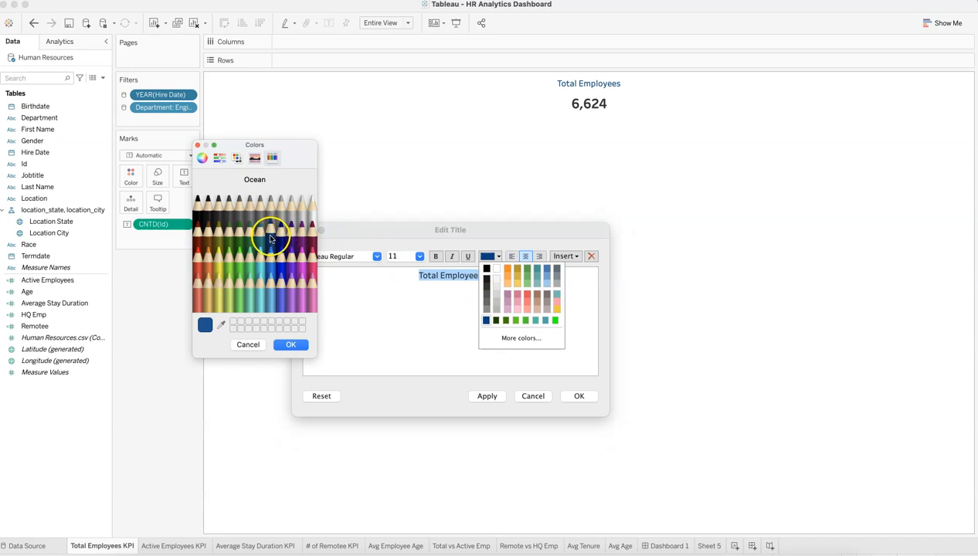
{"action": "left_click", "coordinate": [220, 159]}
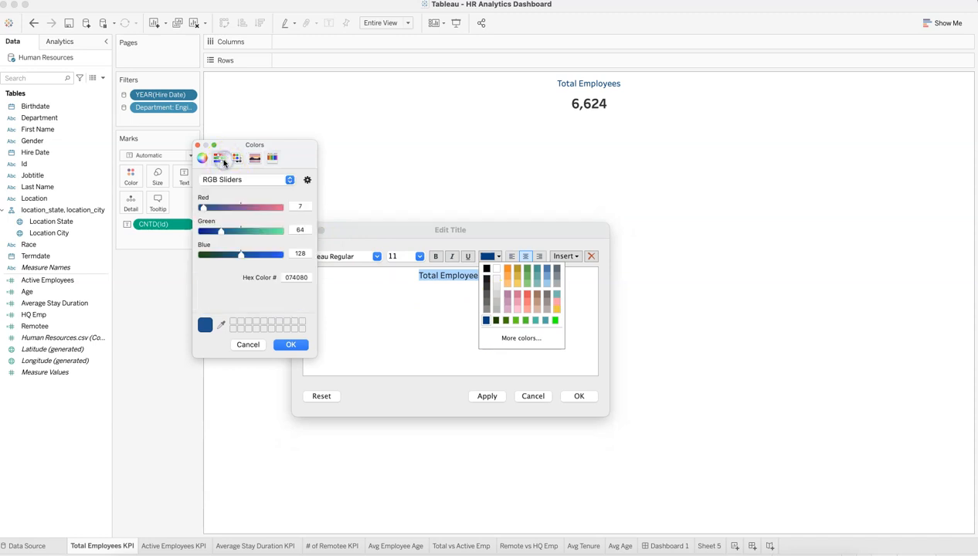
{"action": "double_click", "coordinate": [298, 278]}
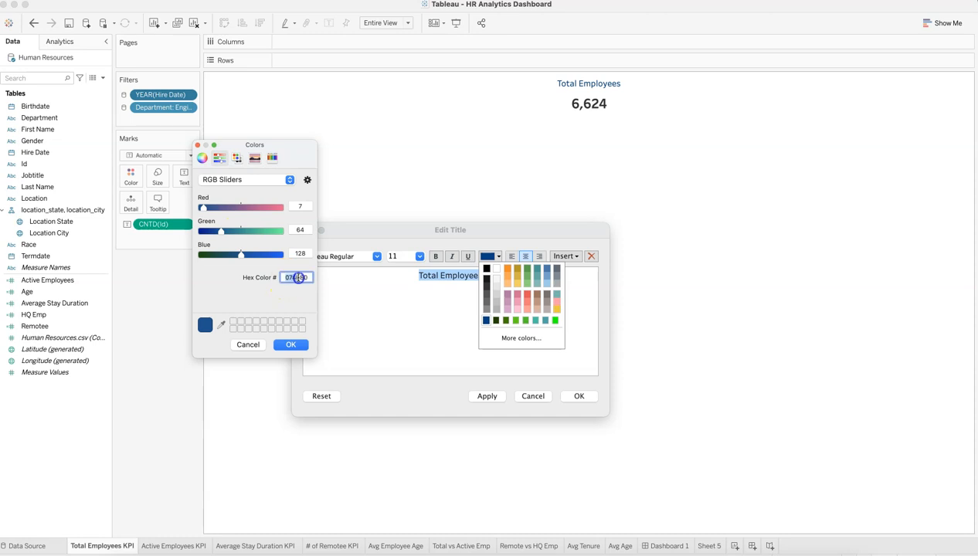
{"action": "left_click", "coordinate": [310, 277]}
{"action": "left_click", "coordinate": [291, 343]}
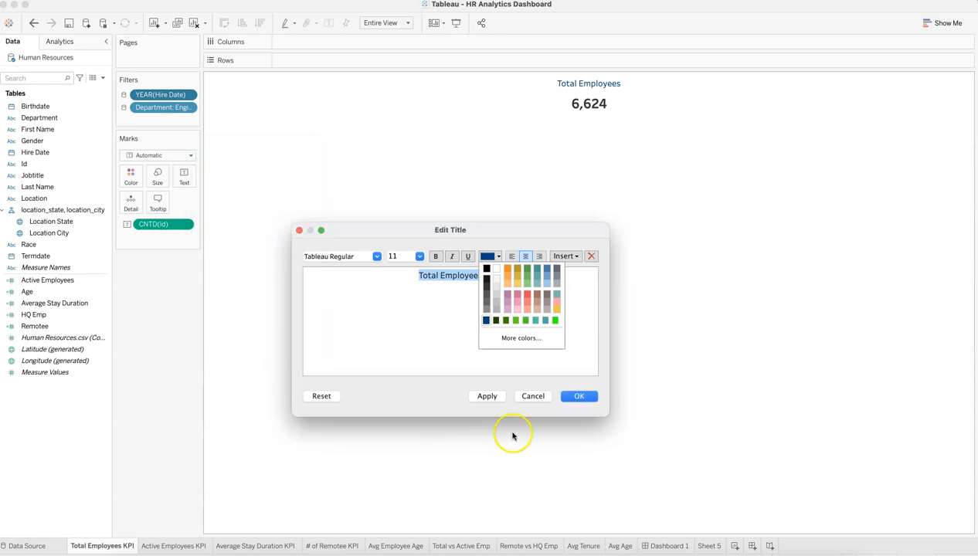
{"action": "left_click", "coordinate": [533, 395]}
Compare the Total Employees card on Dashboard 1 with its KPI sheet and review the distinct count of Id behind it.
{"action": "left_click", "coordinate": [679, 546]}
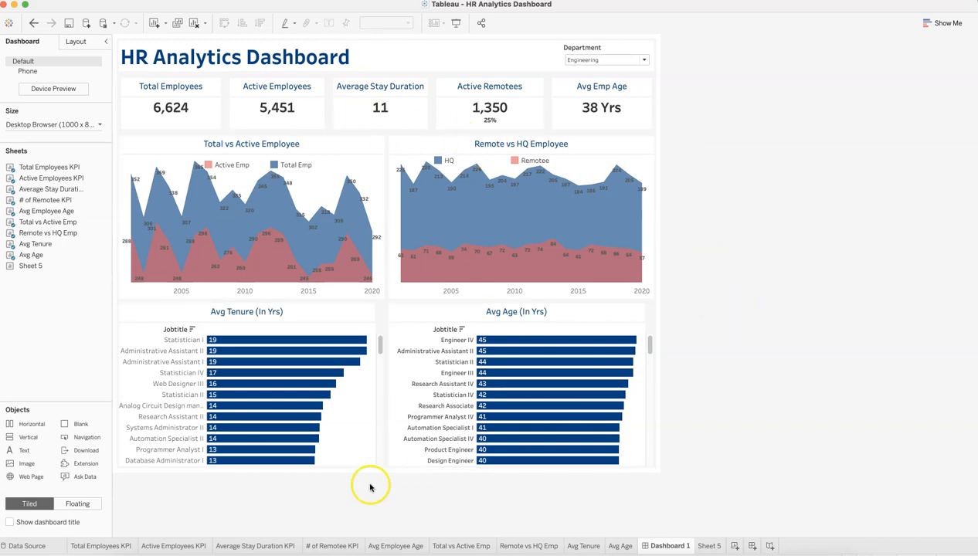
{"action": "left_click", "coordinate": [115, 545]}
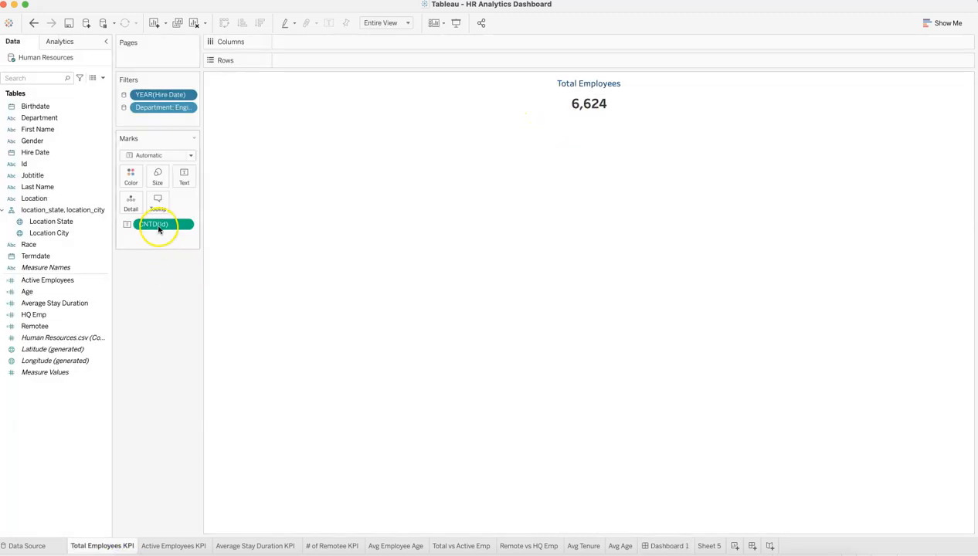
{"action": "left_click", "coordinate": [57, 219]}
{"action": "left_click", "coordinate": [41, 164]}
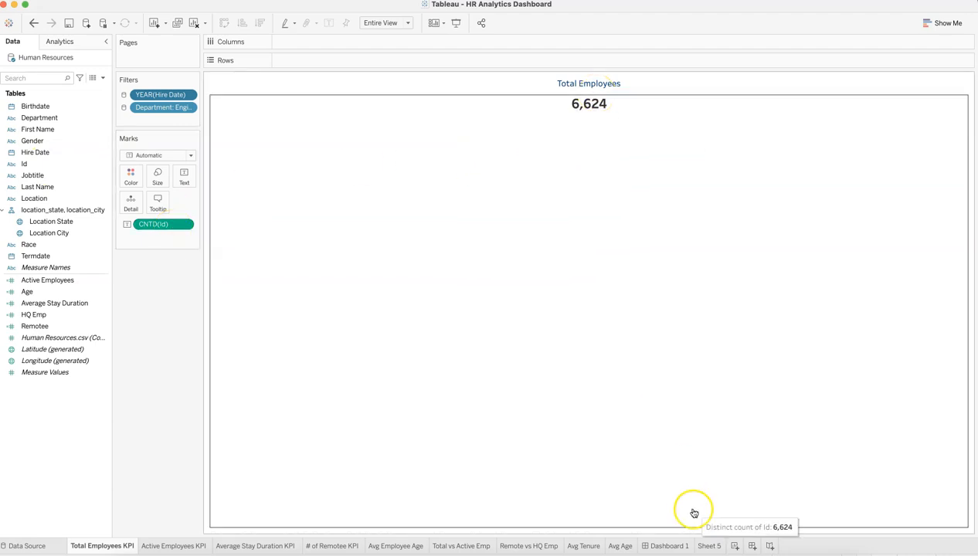
View the KPI cards on Dashboard 1 again and open the Active Employees KPI sheet.
{"action": "left_click", "coordinate": [669, 546]}
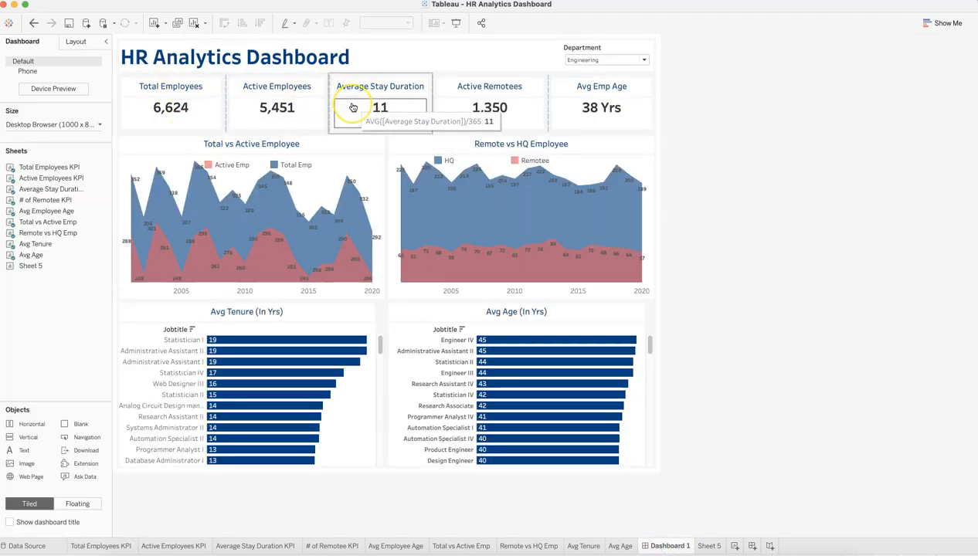
{"action": "left_click", "coordinate": [119, 546]}
{"action": "left_click", "coordinate": [173, 546]}
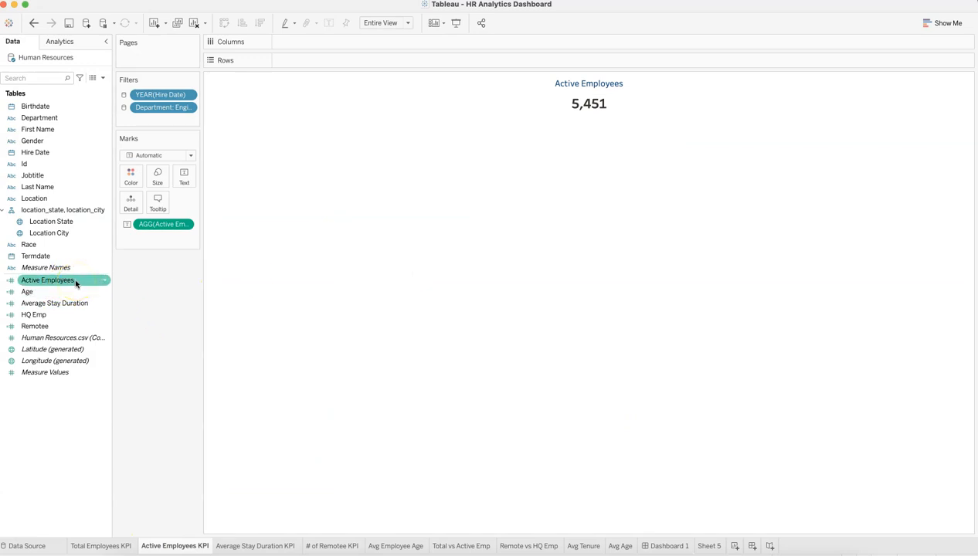
Review the formula of the Active Employees calculated field and close it without changes.
{"action": "left_click", "coordinate": [104, 280]}
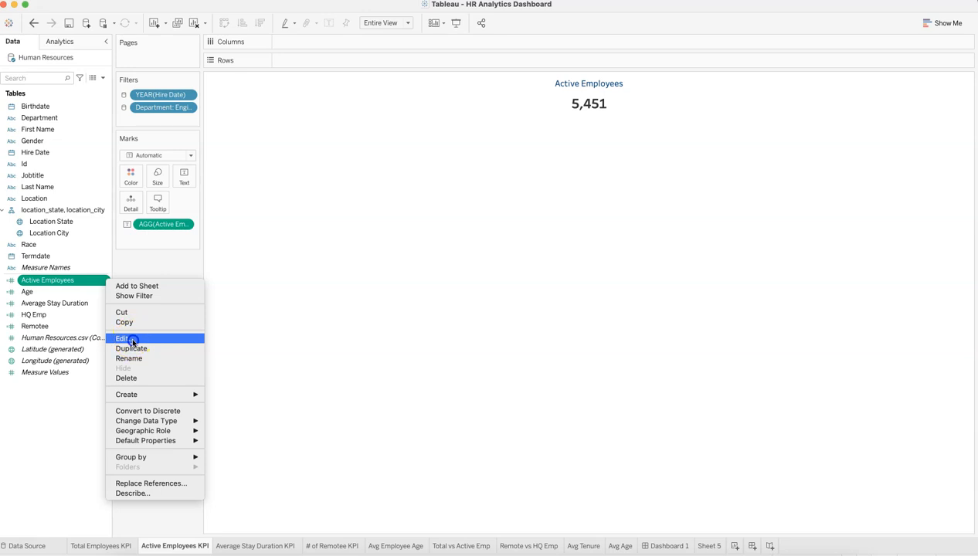
{"action": "left_click", "coordinate": [131, 341]}
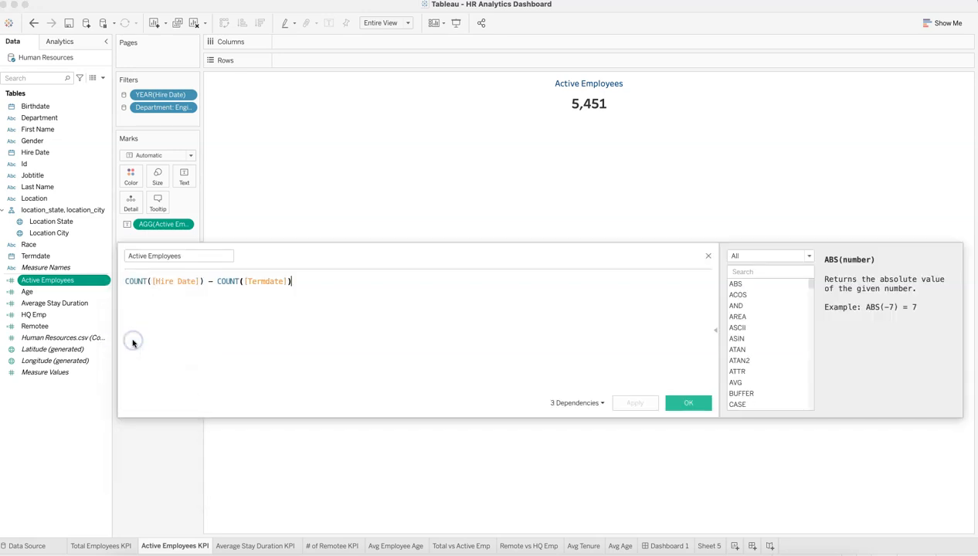
{"action": "left_click", "coordinate": [175, 291]}
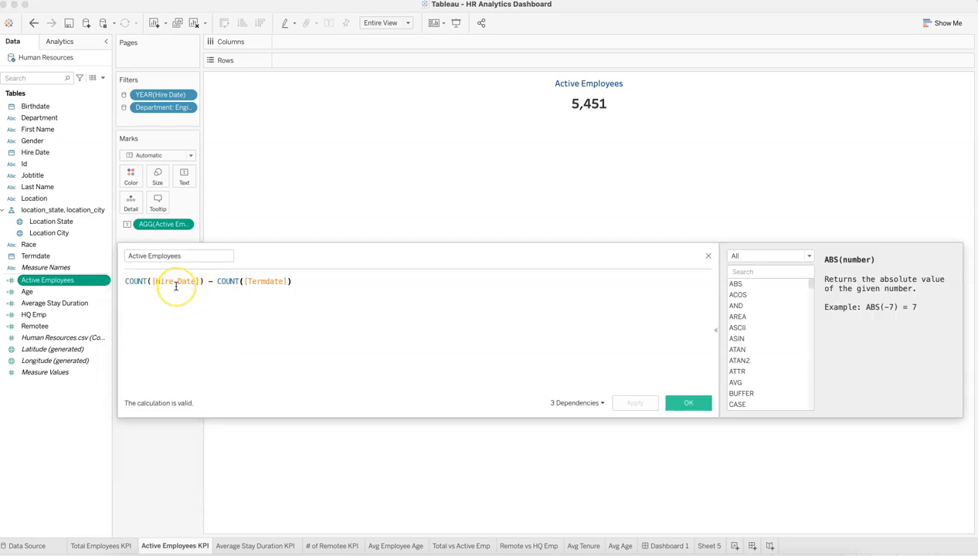
{"action": "left_click", "coordinate": [189, 282]}
{"action": "left_click", "coordinate": [709, 257]}
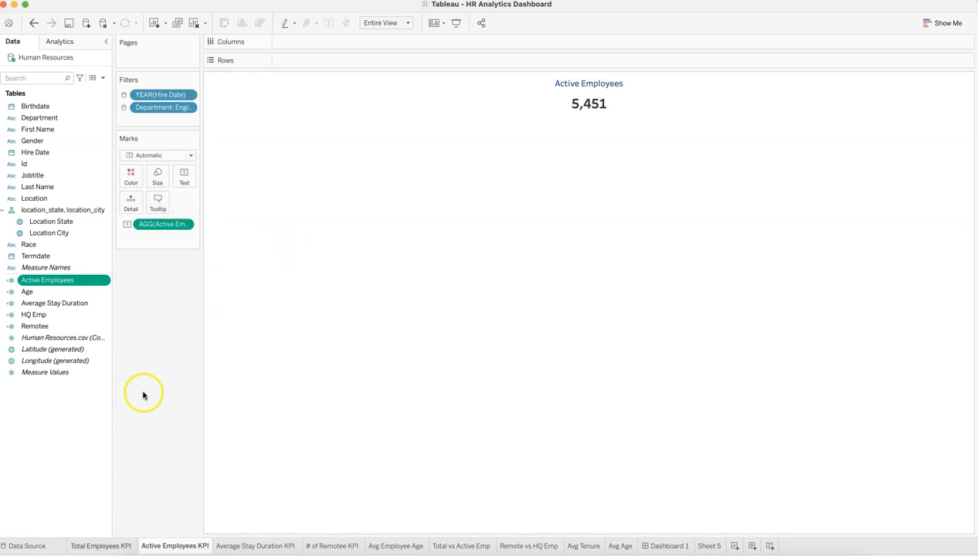
Check the label's text alignment and the view fit option on the Active Employees KPI sheet without changing either.
{"action": "left_click", "coordinate": [185, 182]}
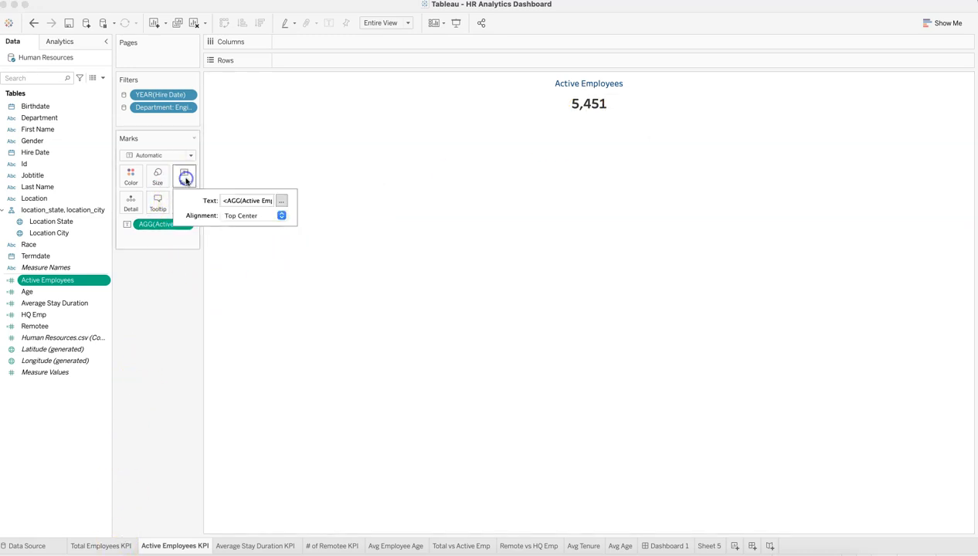
{"action": "left_click", "coordinate": [281, 216]}
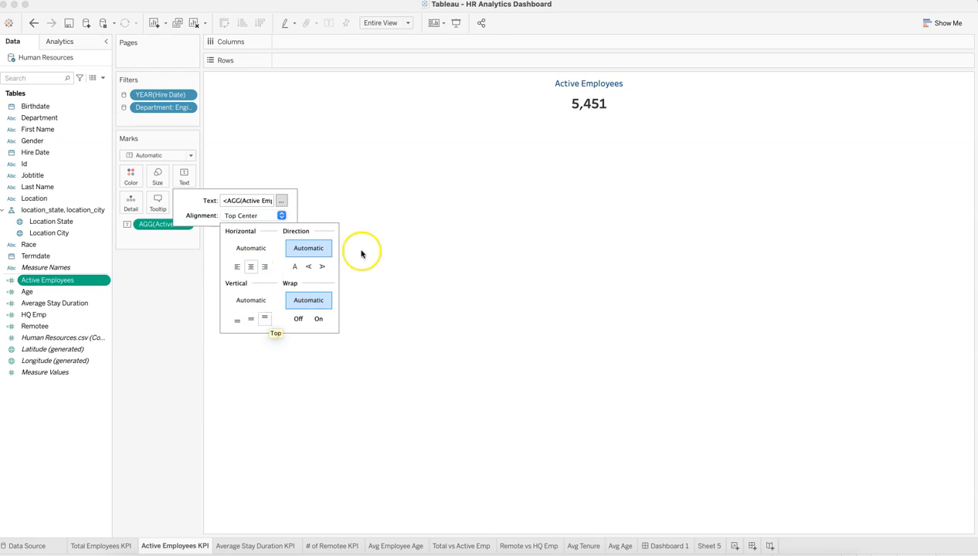
{"action": "left_click", "coordinate": [455, 219]}
{"action": "left_click", "coordinate": [455, 218]}
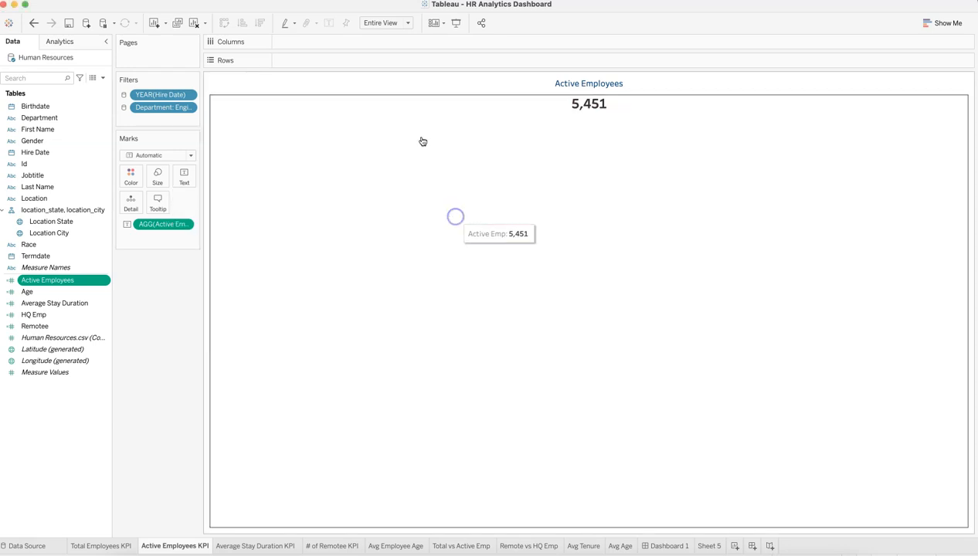
{"action": "left_click", "coordinate": [404, 26]}
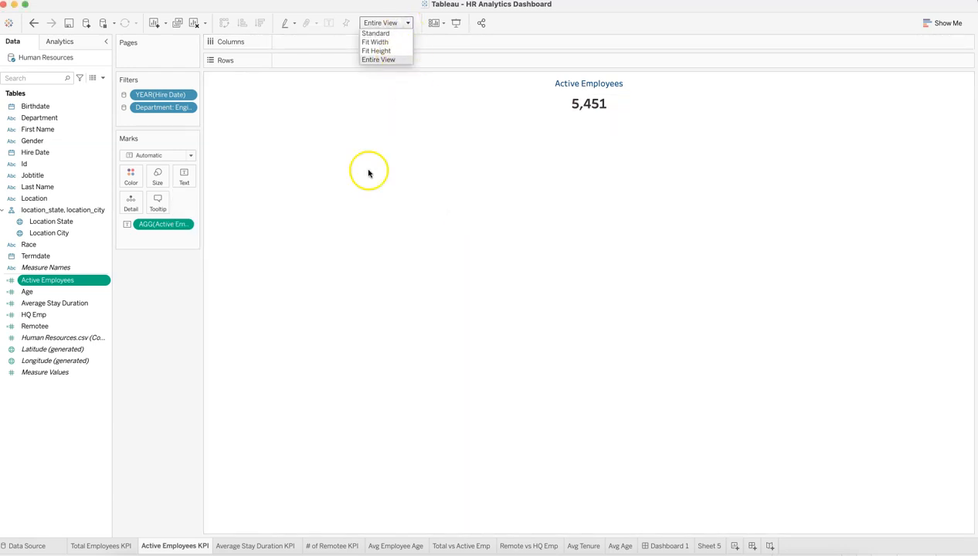
{"action": "left_click", "coordinate": [195, 363]}
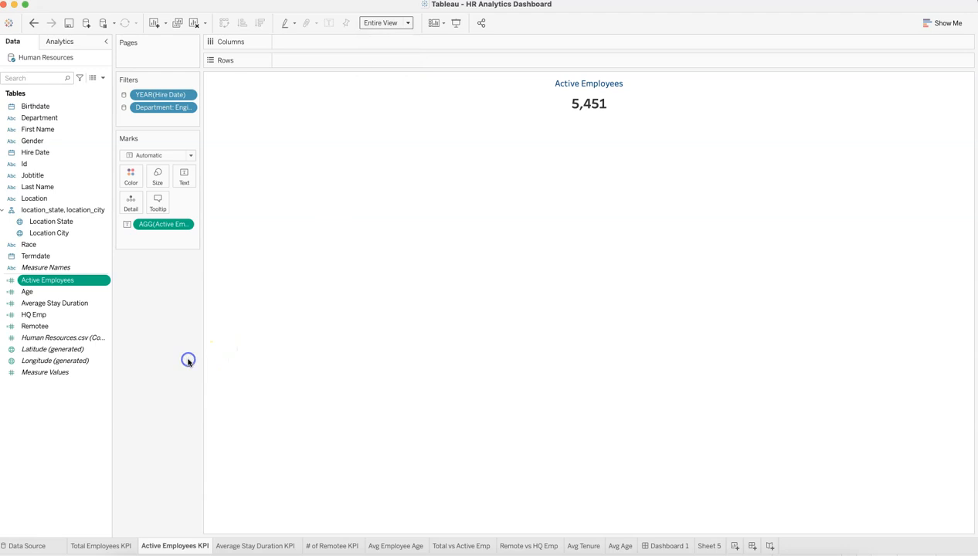
Check the label's text alignment options on the Total Employees KPI sheet for comparison, leaving them unchanged.
{"action": "left_click", "coordinate": [114, 546]}
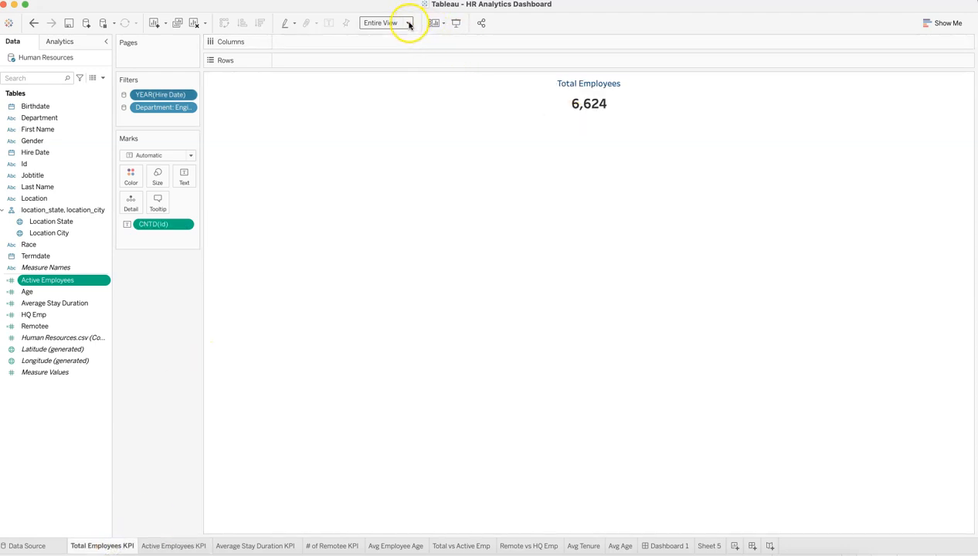
{"action": "left_click", "coordinate": [184, 176]}
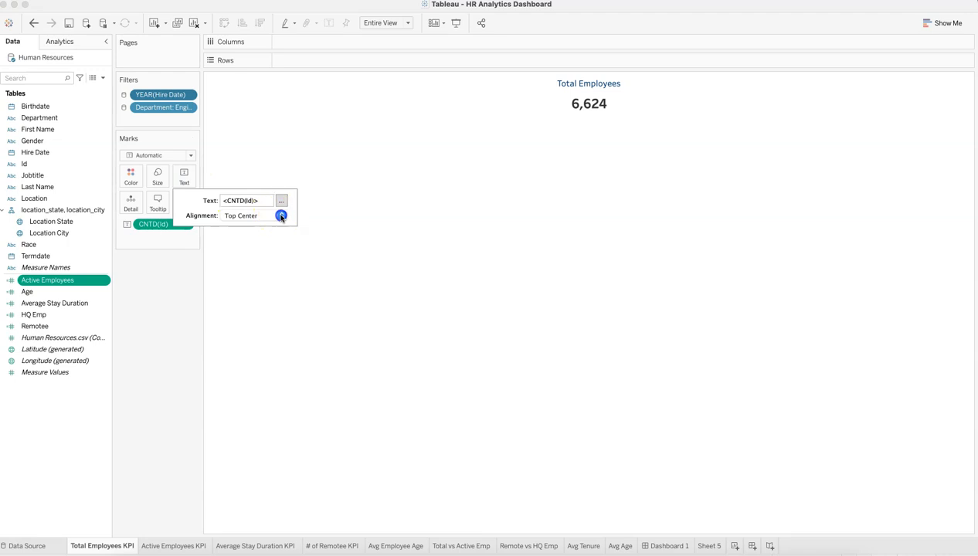
{"action": "left_click", "coordinate": [280, 216]}
{"action": "left_click", "coordinate": [149, 391]}
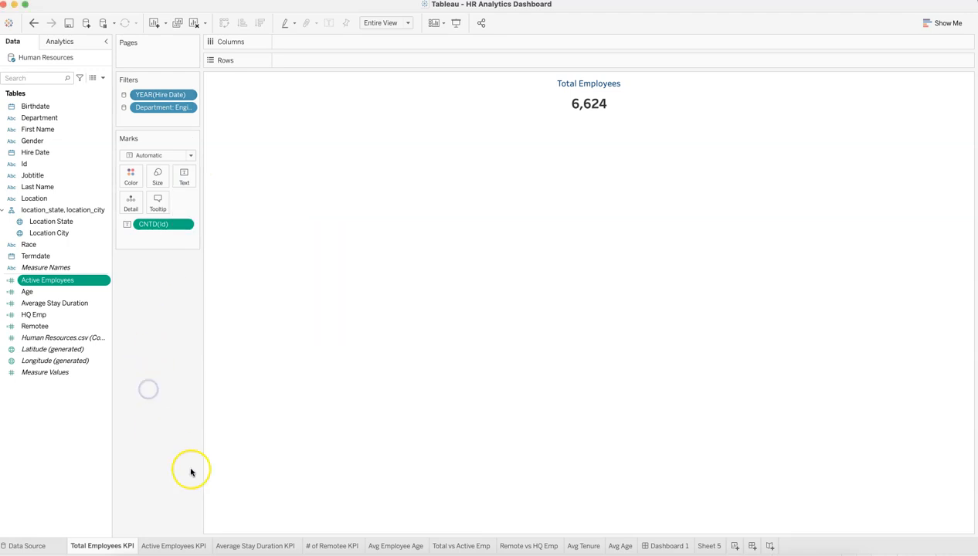
On the Average Stay Duration KPI sheet, examine the Average Stay Duration field's formula and its date fields, and close it unedited.
{"action": "left_click", "coordinate": [251, 546]}
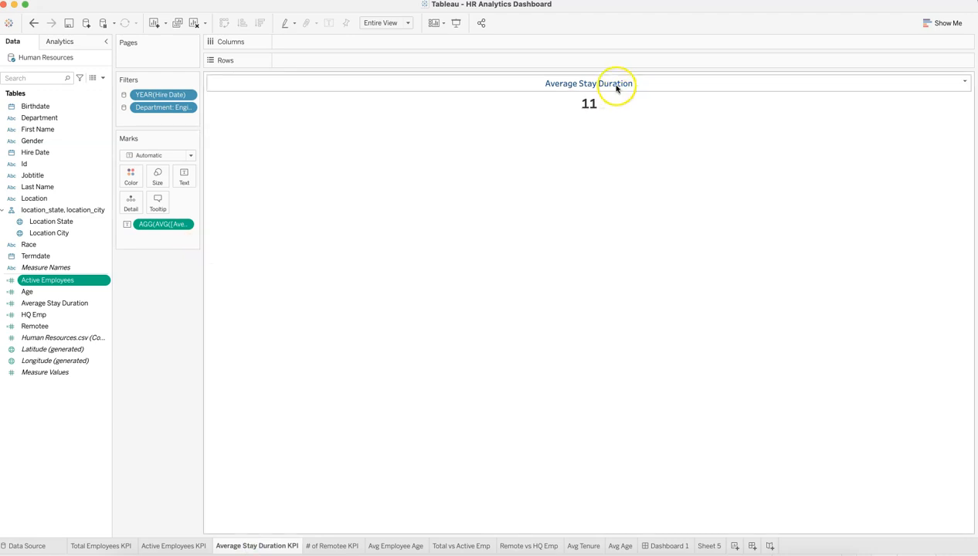
{"action": "right_click", "coordinate": [103, 306]}
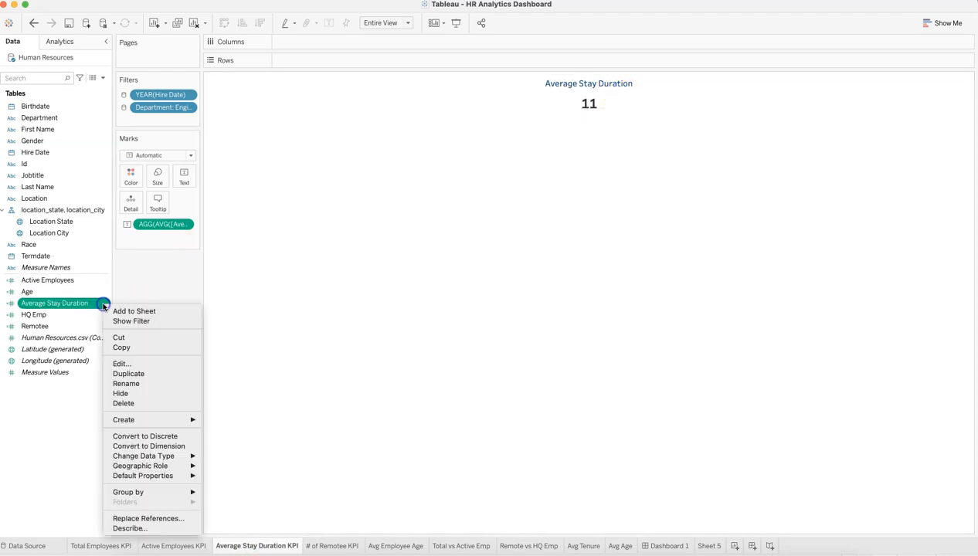
{"action": "left_click", "coordinate": [124, 362]}
{"action": "left_click", "coordinate": [214, 296]}
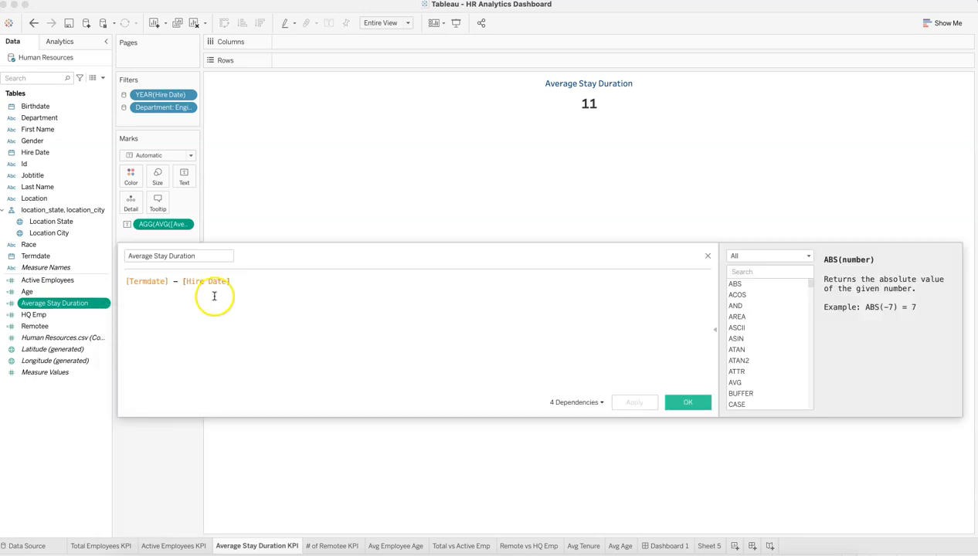
{"action": "left_click", "coordinate": [129, 282]}
{"action": "left_click_drag", "start_coordinate": [129, 282], "coordinate": [232, 282]}
{"action": "left_click", "coordinate": [195, 281]}
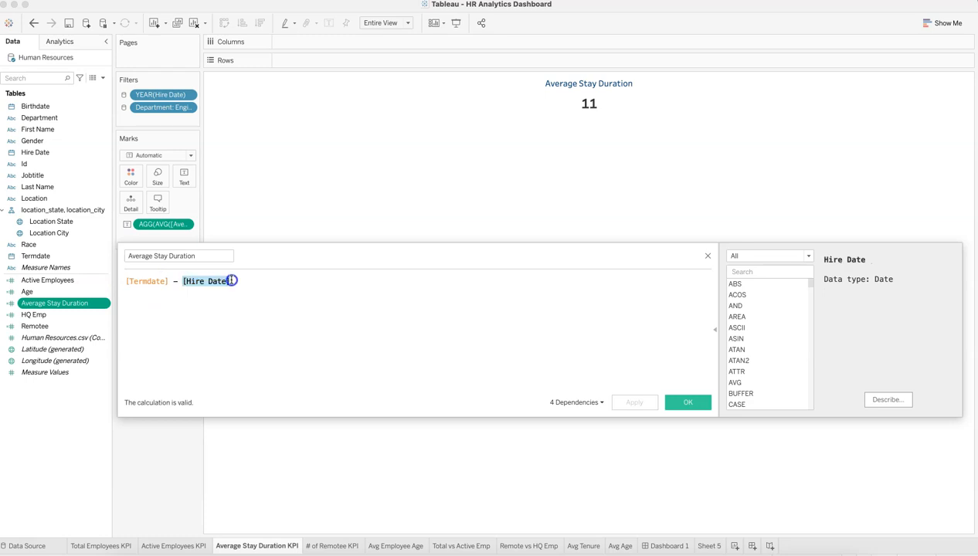
{"action": "left_click", "coordinate": [232, 281]}
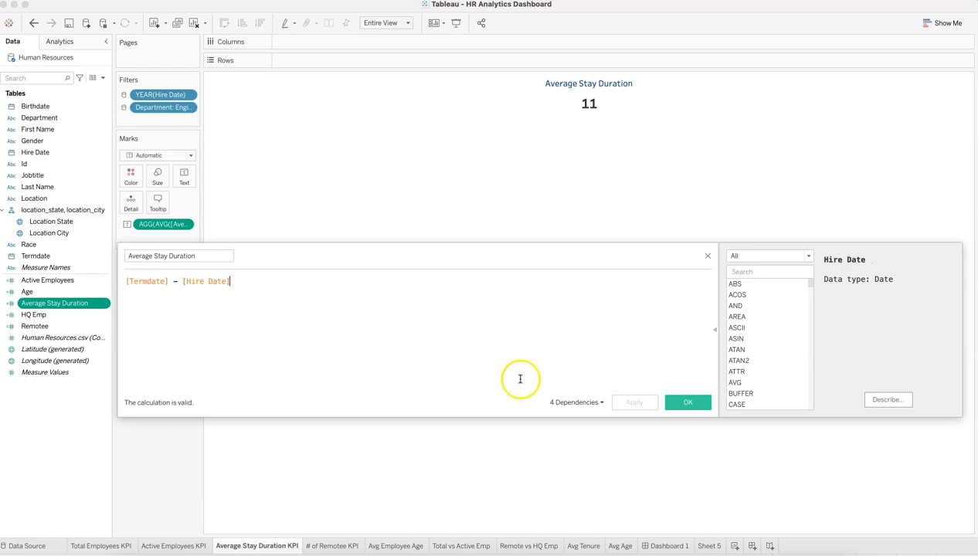
{"action": "left_click", "coordinate": [707, 257]}
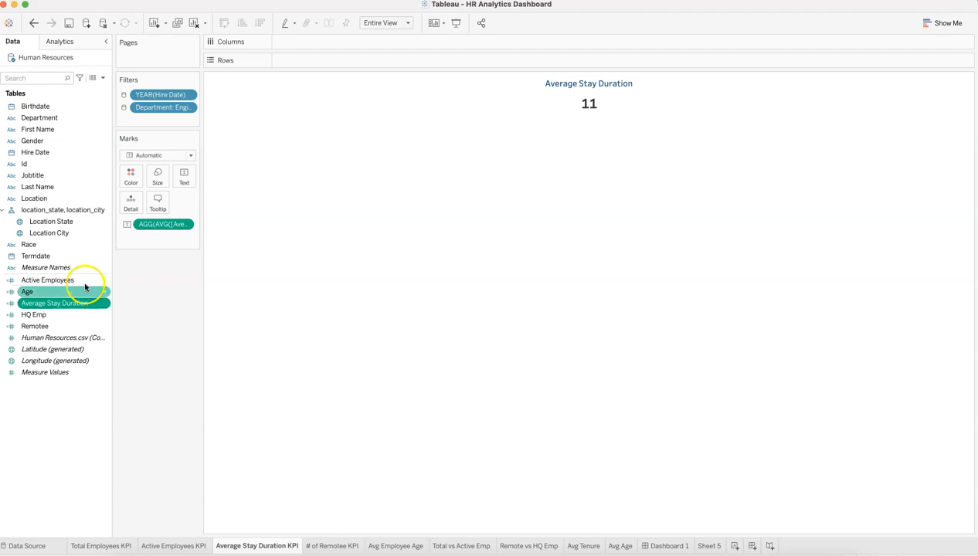
Reopen the Average Stay Duration calculation to review its date subtraction once more, closing it without edits.
{"action": "left_click", "coordinate": [105, 306]}
{"action": "left_click", "coordinate": [124, 365]}
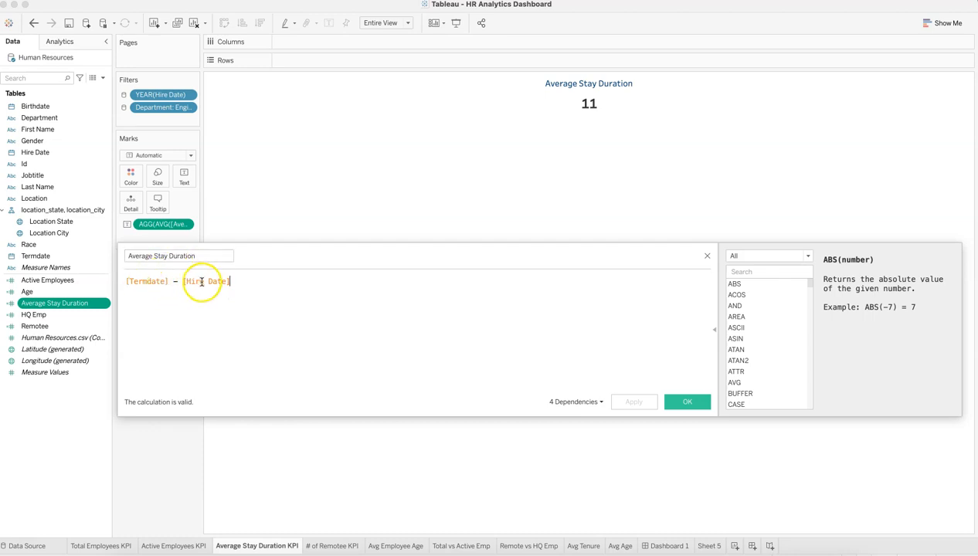
{"action": "left_click", "coordinate": [706, 255]}
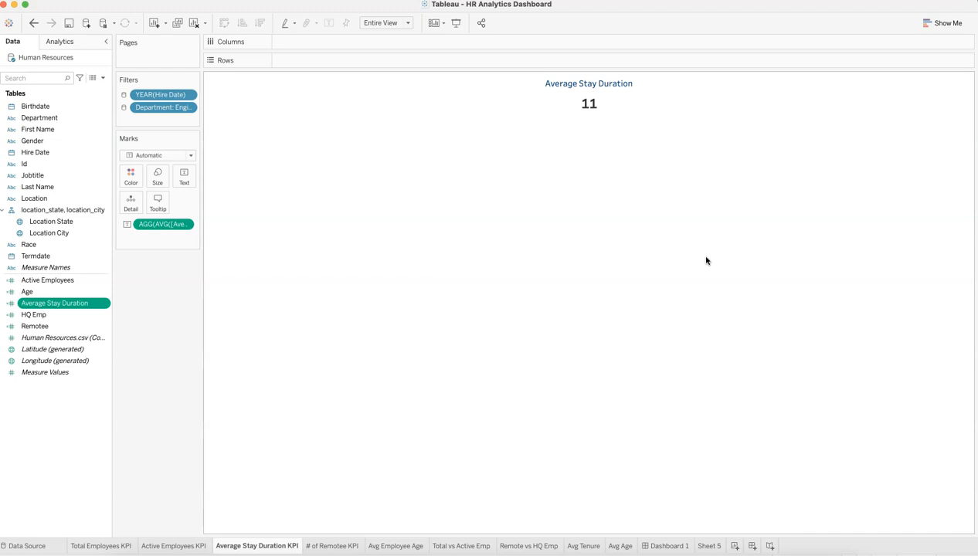
{"action": "left_click_drag", "start_coordinate": [705, 260], "coordinate": [539, 253]}
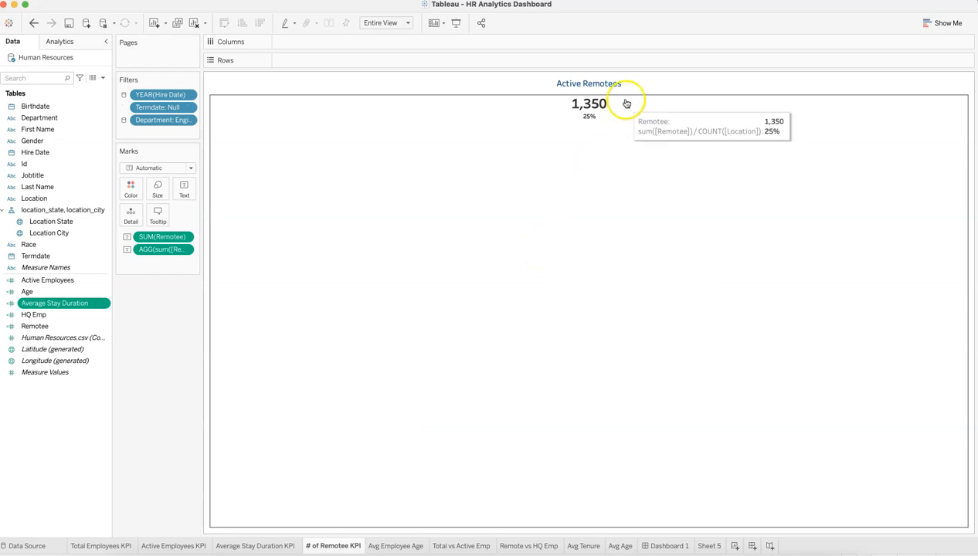
On the # of Remotee KPI sheet, review the formula of the Remotee calculated field and close it unchanged.
{"action": "mouse_move", "coordinate": [591, 113]}
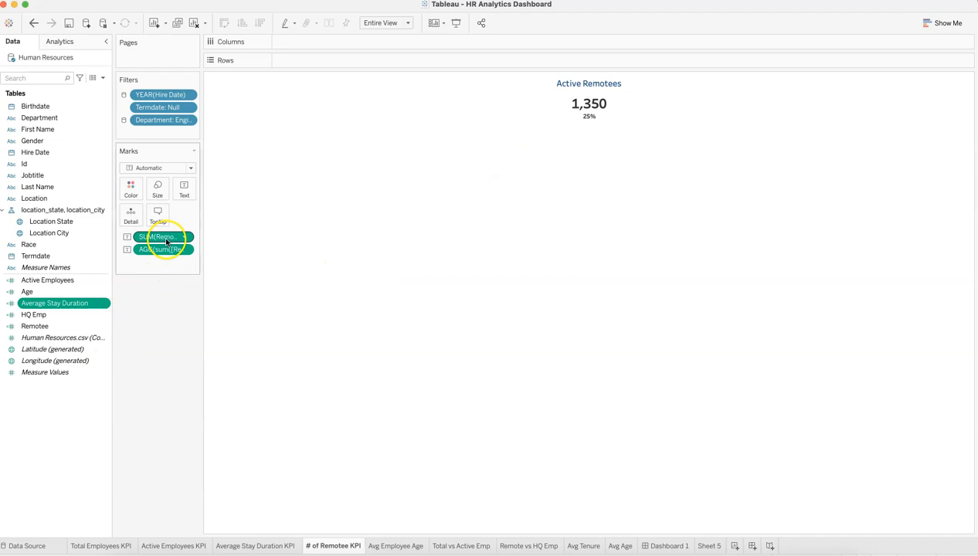
{"action": "left_click", "coordinate": [106, 328]}
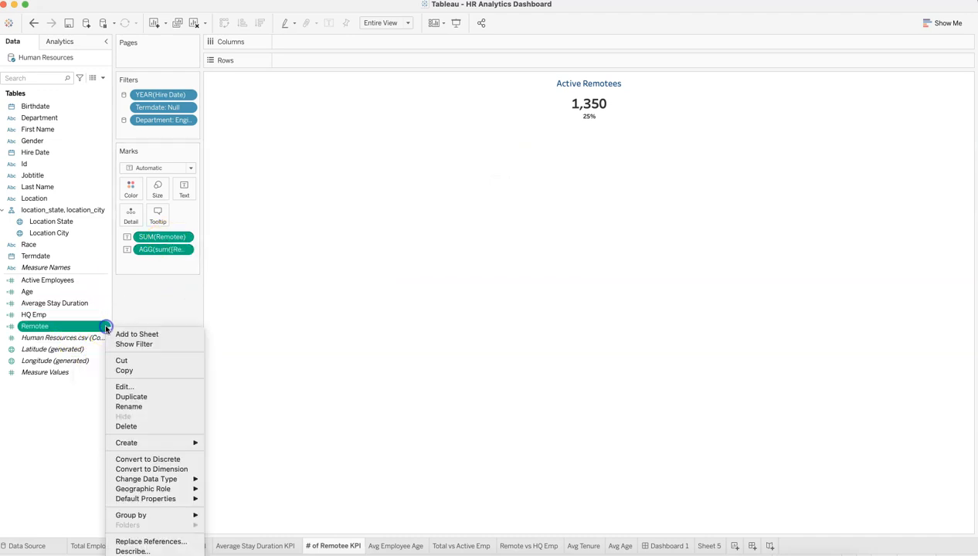
{"action": "left_click", "coordinate": [138, 388]}
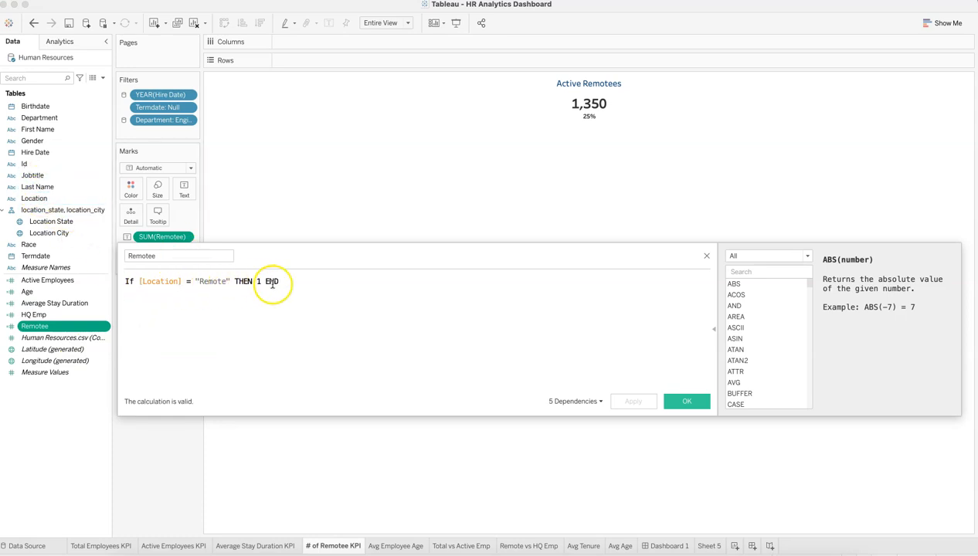
{"action": "left_click", "coordinate": [706, 258]}
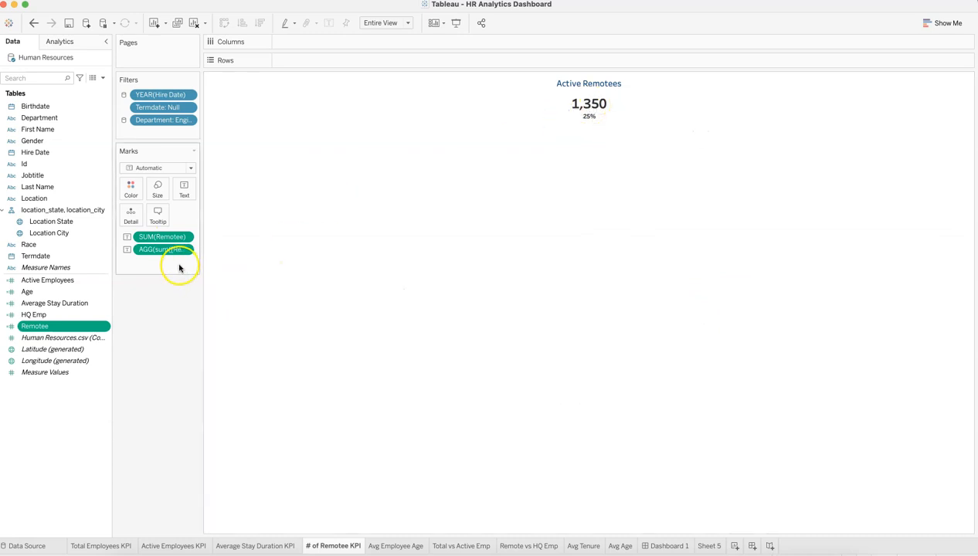
Read through the whole inline calculation behind the remote-employee percentage on the Marks card, leaving it unedited.
{"action": "double_click", "coordinate": [171, 250]}
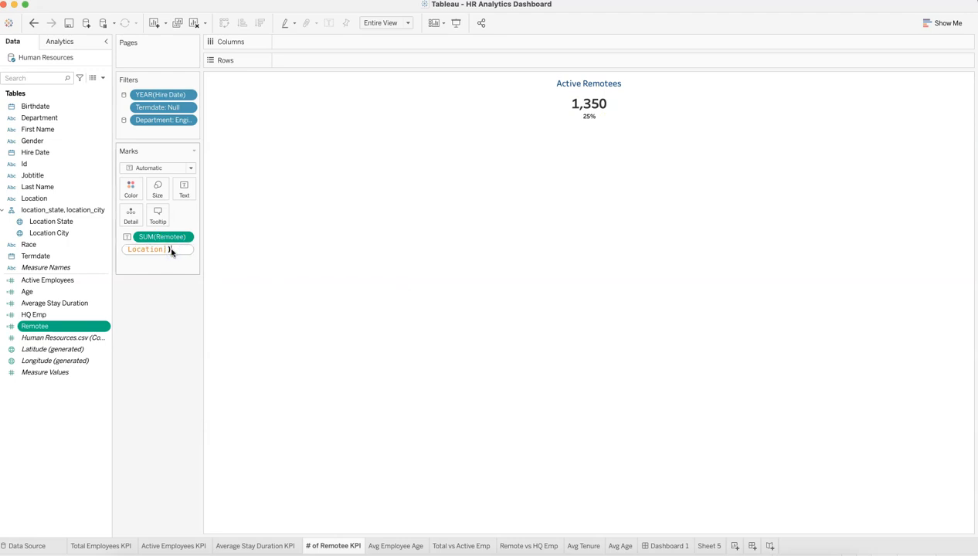
{"action": "key", "text": "Left"}
{"action": "key", "text": "Left"}
{"action": "key", "text": "Left"}
{"action": "key", "text": "Left"}
{"action": "key", "text": "Left"}
{"action": "key", "text": "Left"}
{"action": "key", "text": "Left"}
{"action": "key", "text": "Left"}
{"action": "key", "text": "Left"}
{"action": "key", "text": "Left"}
{"action": "key", "text": "Left"}
{"action": "key", "text": "Left"}
{"action": "key", "text": "Left"}
{"action": "key", "text": "Left"}
{"action": "key", "text": "Left"}
{"action": "key", "text": "Left"}
{"action": "key", "text": "Left"}
{"action": "key", "text": "Left"}
{"action": "key", "text": "Left"}
{"action": "key", "text": "Left"}
{"action": "key", "text": "Left"}
{"action": "key", "text": "Left"}
{"action": "key", "text": "Left"}
{"action": "key", "text": "Left"}
{"action": "key", "text": "Left"}
{"action": "key", "text": "Right"}
{"action": "key", "text": "Right"}
{"action": "key", "text": "Right"}
{"action": "key", "text": "Right"}
{"action": "key", "text": "Right"}
{"action": "key", "text": "Right"}
{"action": "key", "text": "Right"}
{"action": "key", "text": "Right"}
{"action": "key", "text": "Right"}
{"action": "key", "text": "Right"}
{"action": "key", "text": "Right"}
{"action": "key", "text": "Right"}
{"action": "key", "text": "Right"}
{"action": "key", "text": "Right"}
{"action": "key", "text": "Right"}
{"action": "key", "text": "Right"}
{"action": "key", "text": "Right"}
{"action": "key", "text": "Right"}
{"action": "key", "text": "Right"}
{"action": "key", "text": "Right"}
{"action": "key", "text": "Right"}
{"action": "key", "text": "Right"}
{"action": "key", "text": "Right"}
{"action": "key", "text": "Right"}
{"action": "key", "text": "Right"}
{"action": "key", "text": "Right"}
{"action": "key", "text": "Right"}
{"action": "key", "text": "Right"}
{"action": "key", "text": "Right"}
{"action": "key", "text": "Right"}
{"action": "key", "text": "Right"}
{"action": "key", "text": "Right"}
{"action": "key", "text": "Right"}
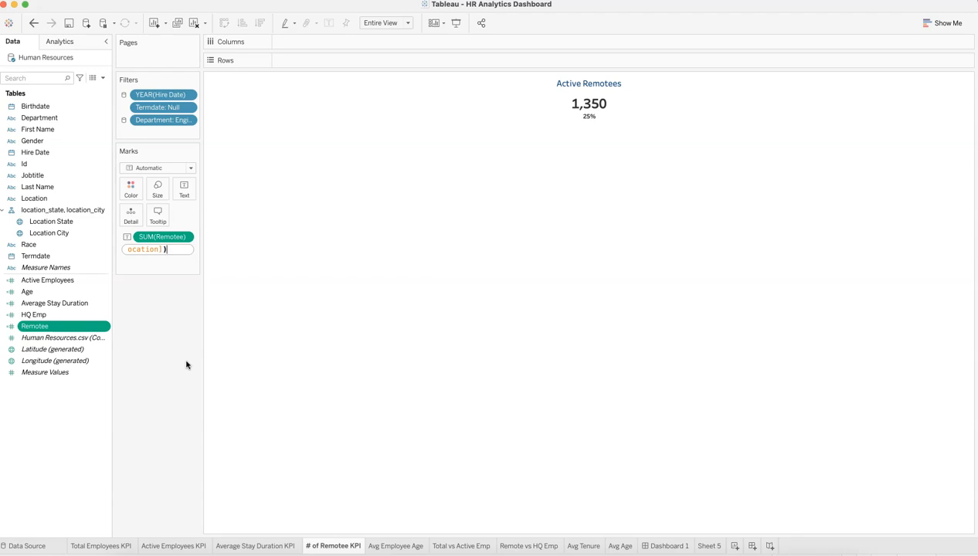
{"action": "left_click", "coordinate": [185, 364]}
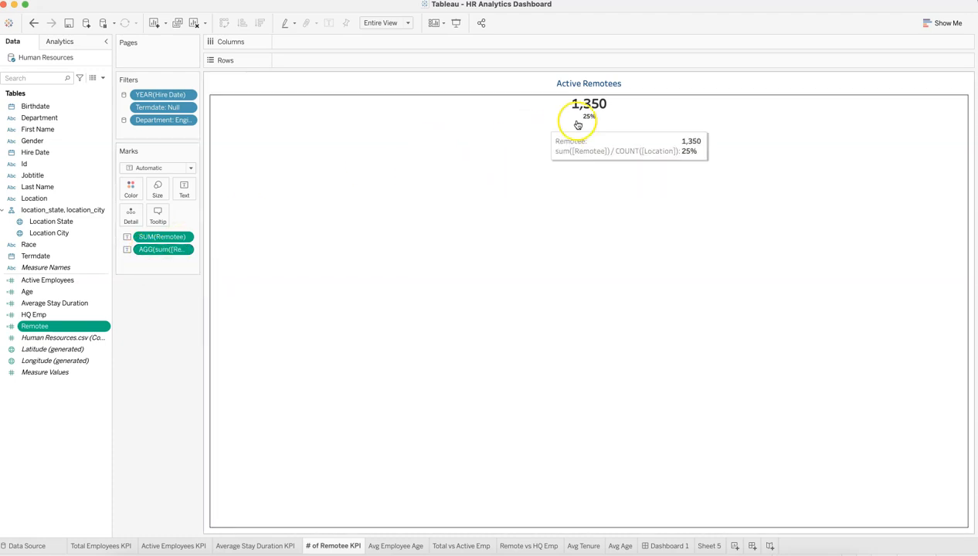
Check the number format of the remote-employee percentage measure, leaving its settings unchanged.
{"action": "left_click", "coordinate": [185, 252]}
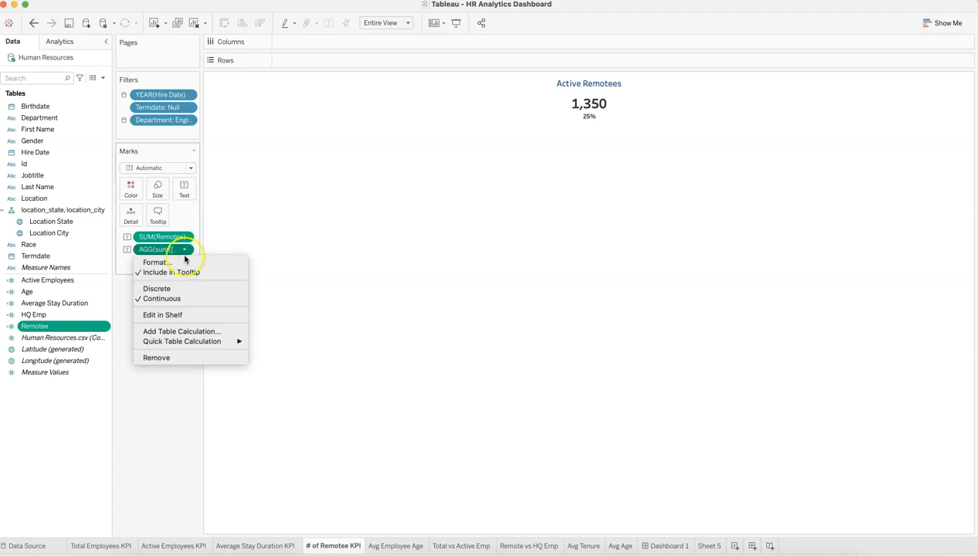
{"action": "left_click", "coordinate": [184, 263]}
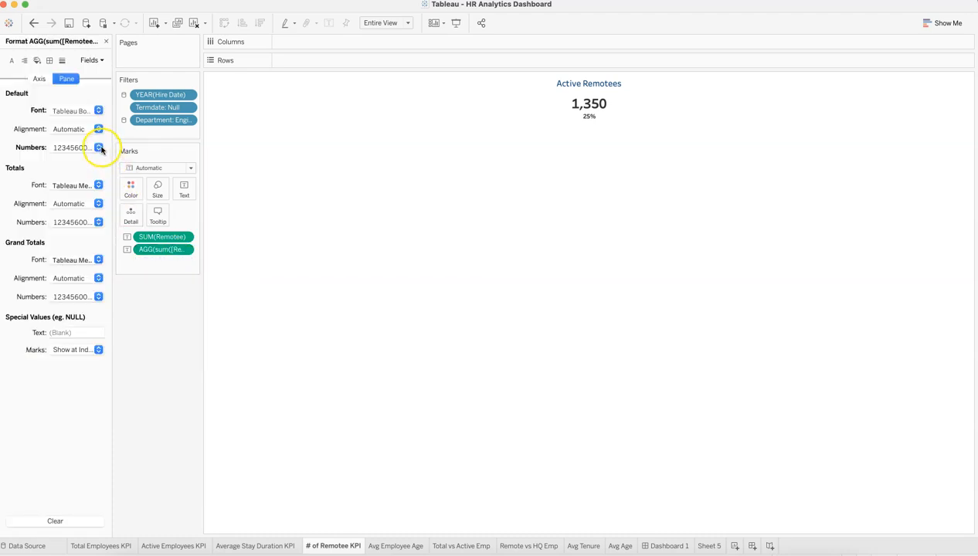
{"action": "left_click", "coordinate": [97, 147]}
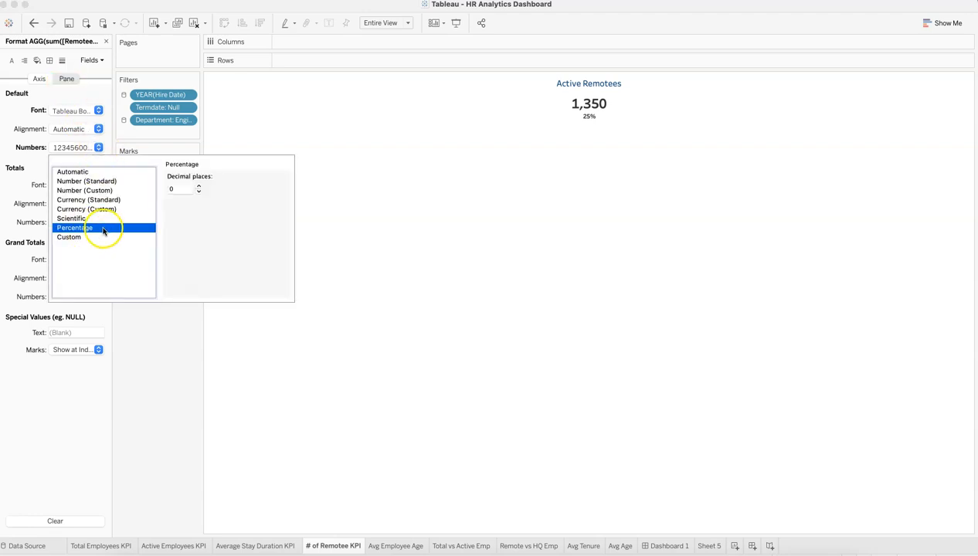
{"action": "left_click", "coordinate": [166, 332]}
On the # of Remotee KPI sheet, inspect the label's font sizes for the remote-employee count and percentage lines, cancelling without edits.
{"action": "mouse_move", "coordinate": [601, 124]}
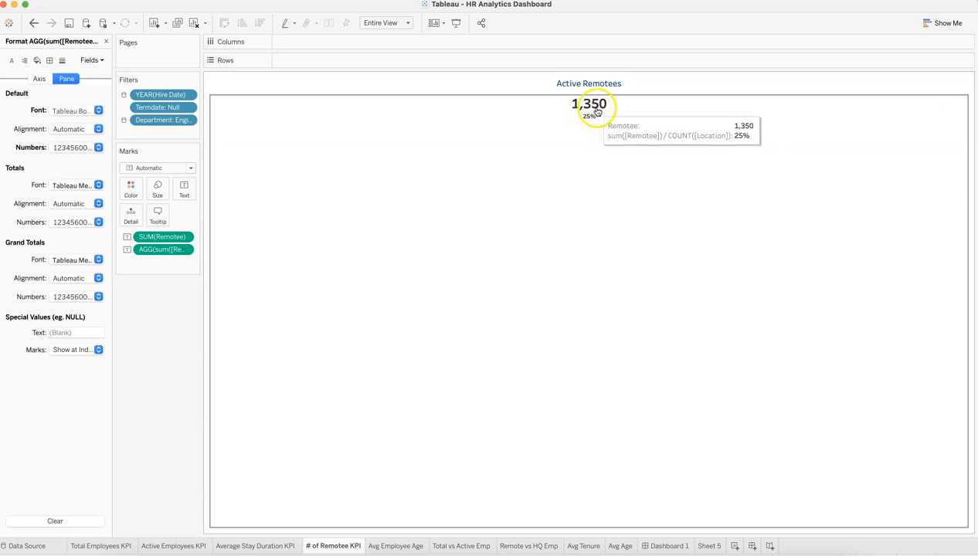
{"action": "left_click", "coordinate": [595, 119]}
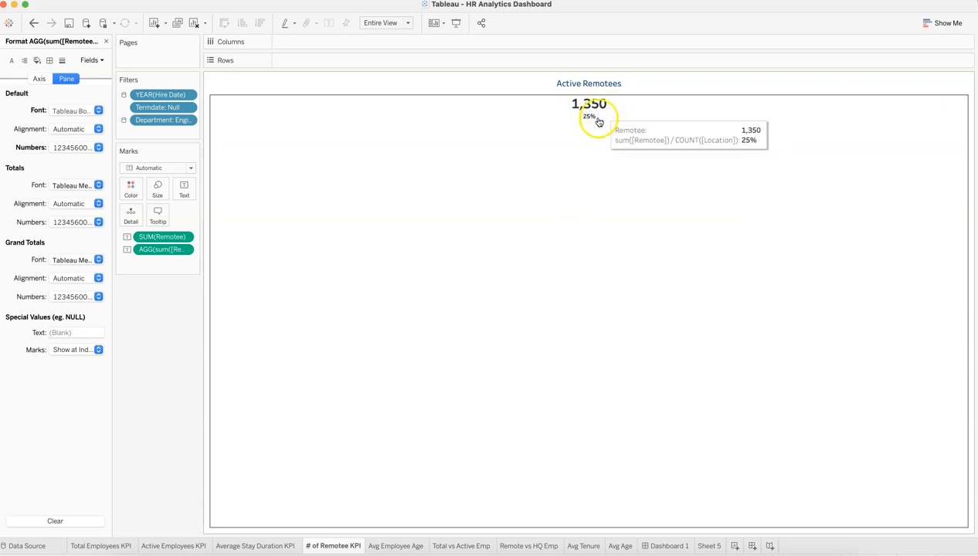
{"action": "left_click", "coordinate": [188, 193]}
{"action": "left_click", "coordinate": [282, 213]}
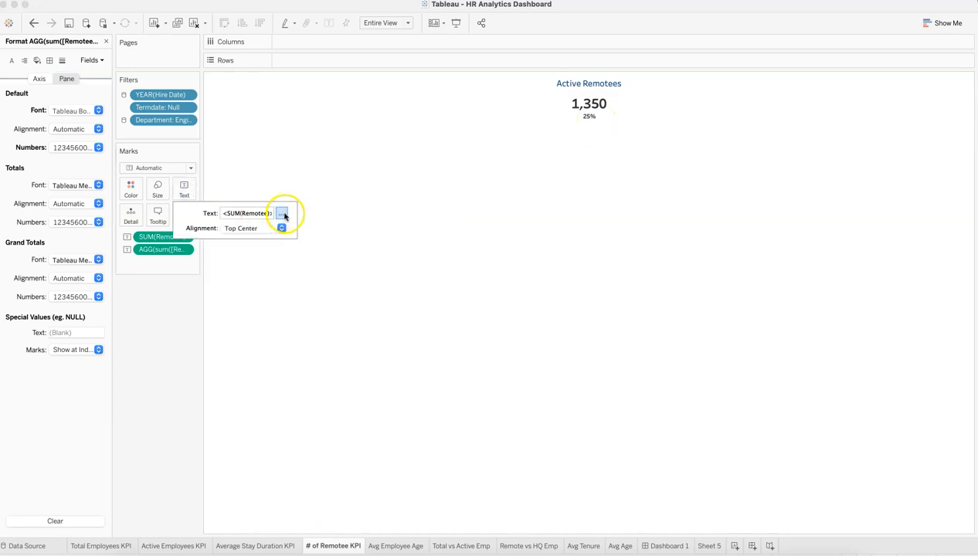
{"action": "left_click", "coordinate": [284, 215]}
{"action": "left_click_drag", "start_coordinate": [270, 378], "coordinate": [390, 378]}
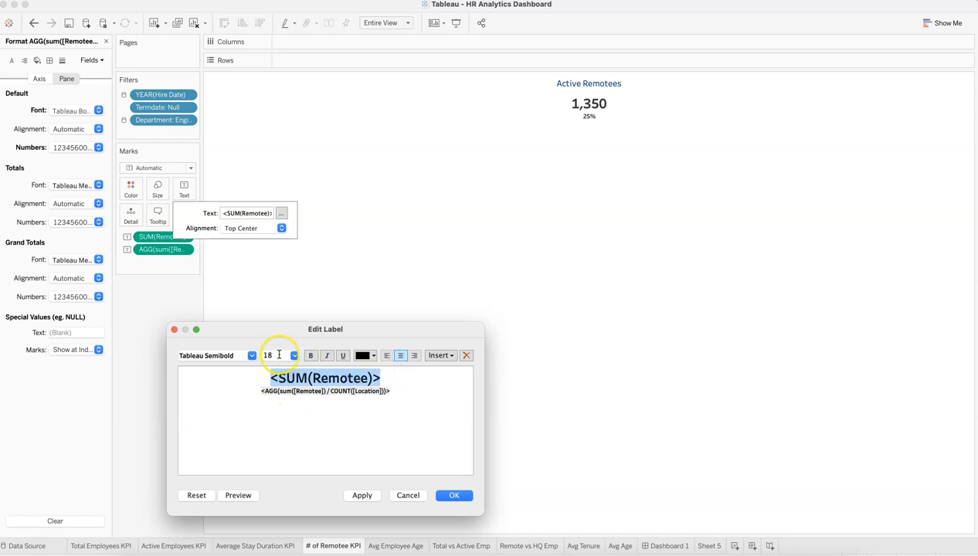
{"action": "left_click_drag", "start_coordinate": [263, 391], "coordinate": [397, 396]}
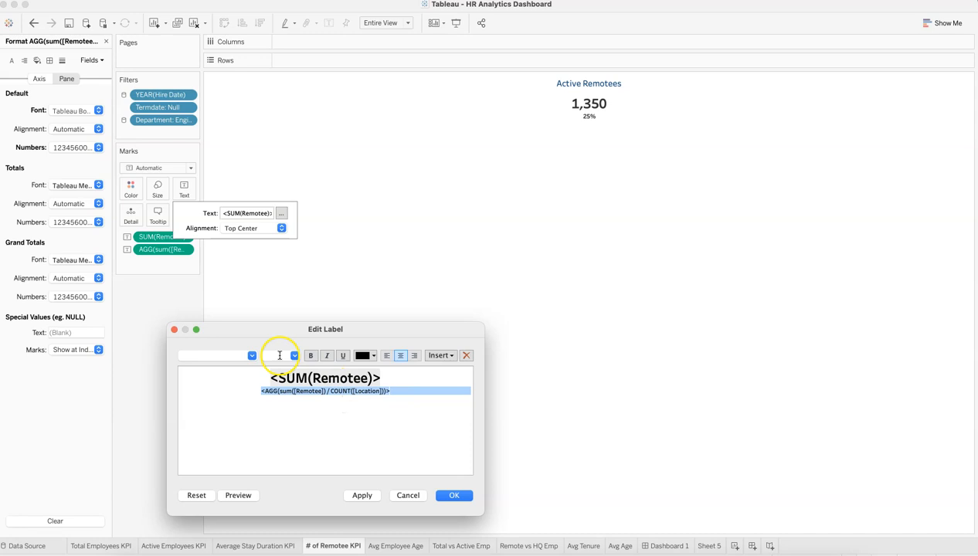
{"action": "left_click", "coordinate": [287, 397]}
{"action": "triple_click", "coordinate": [301, 394]}
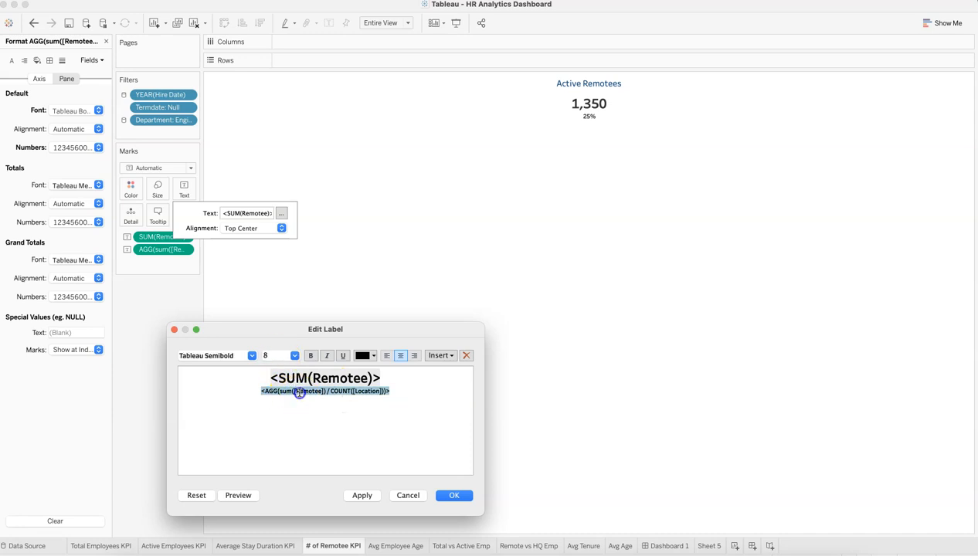
{"action": "triple_click", "coordinate": [301, 378]}
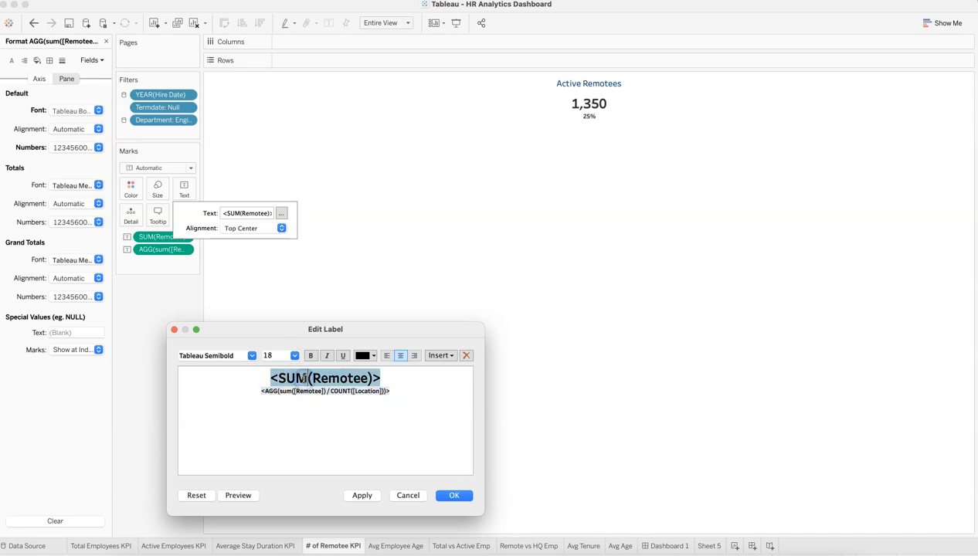
{"action": "left_click", "coordinate": [414, 495]}
{"action": "left_click", "coordinate": [164, 393]}
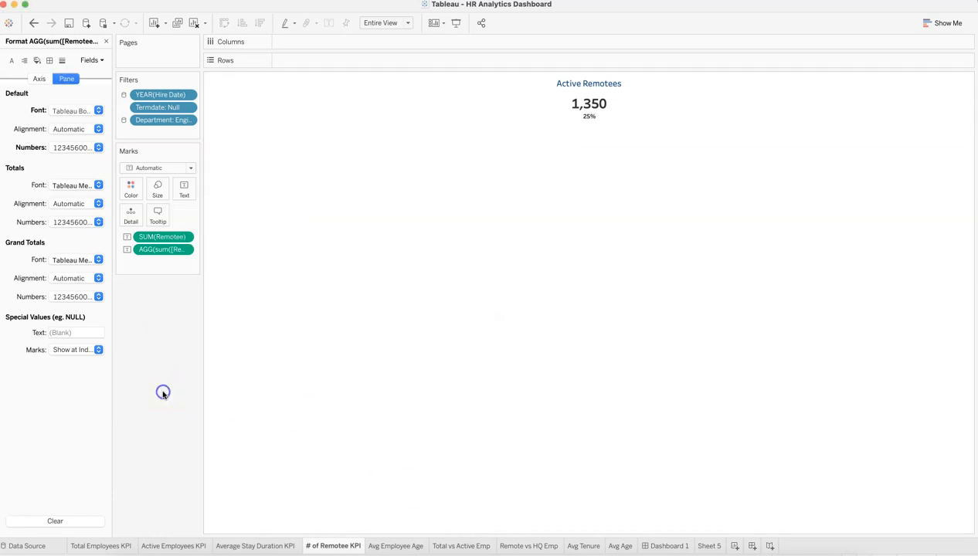
Open the Avg Employee Age sheet, return to the data fields, and widen the Marks card to show the full average-age calculation.
{"action": "left_click", "coordinate": [416, 549]}
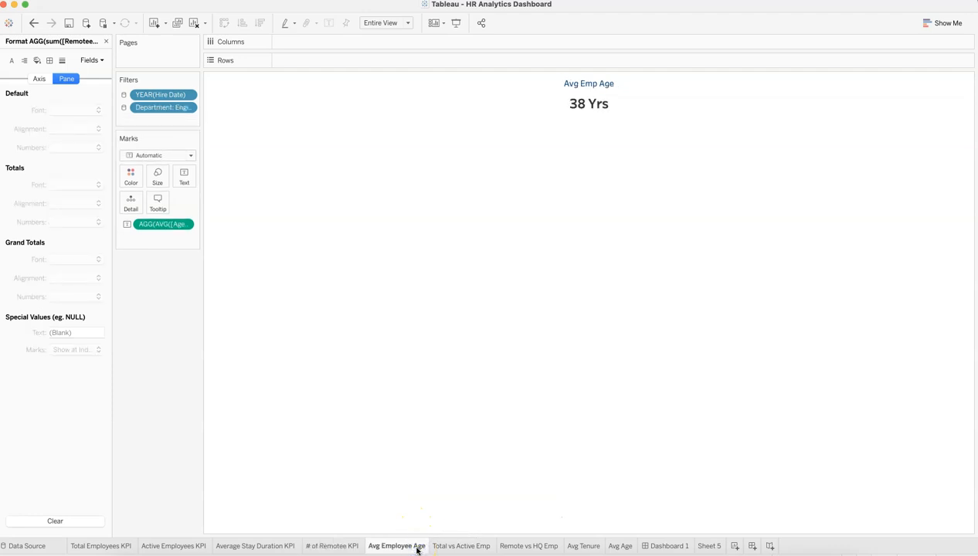
{"action": "left_click", "coordinate": [106, 41]}
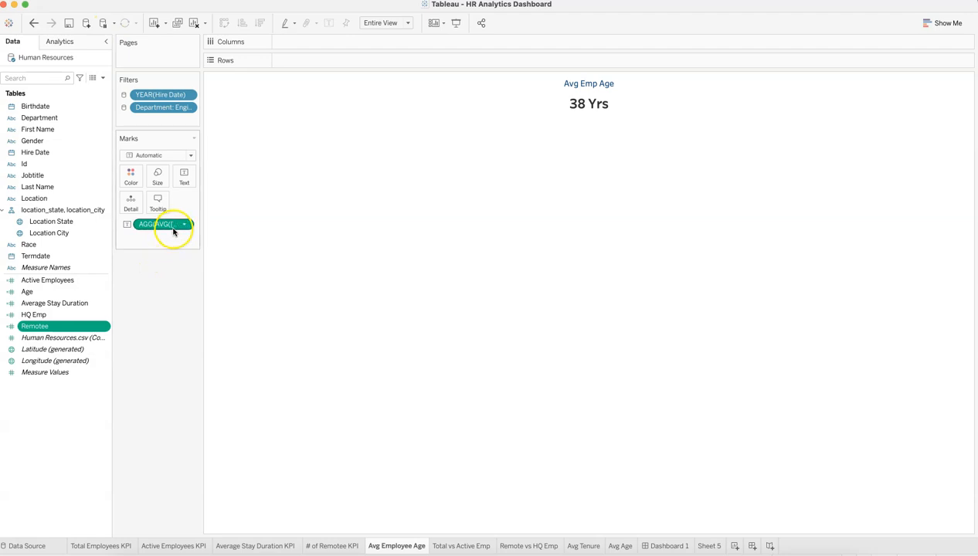
{"action": "left_click_drag", "start_coordinate": [203, 235], "coordinate": [259, 237]}
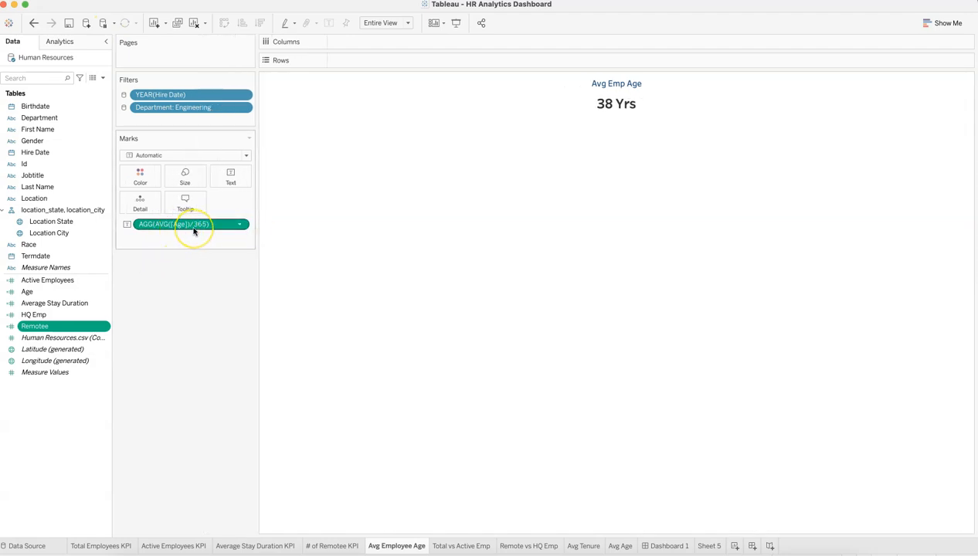
Review the formula of the Age calculated field and close it without edits.
{"action": "left_click", "coordinate": [105, 292]}
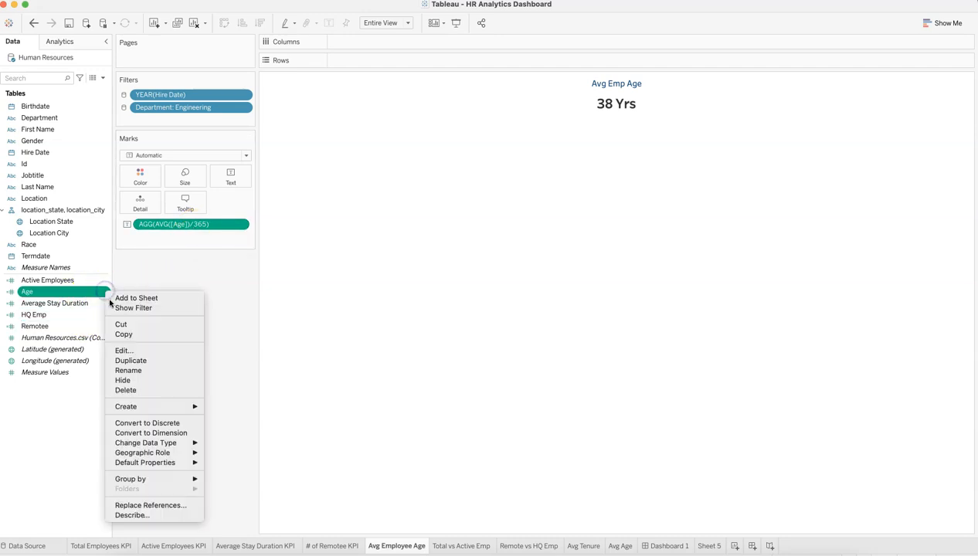
{"action": "left_click", "coordinate": [137, 347]}
{"action": "left_click", "coordinate": [137, 279]}
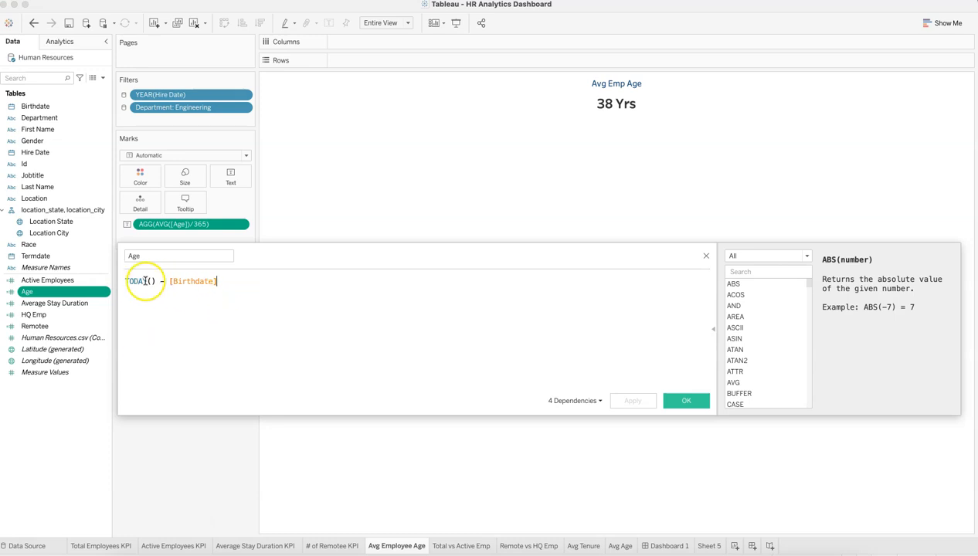
{"action": "left_click_drag", "start_coordinate": [127, 280], "coordinate": [226, 281]}
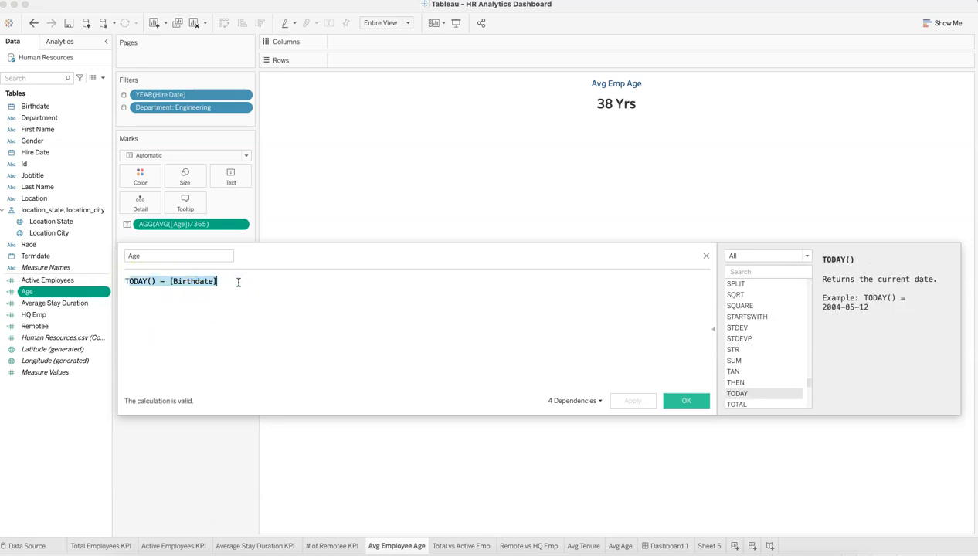
{"action": "left_click", "coordinate": [706, 256]}
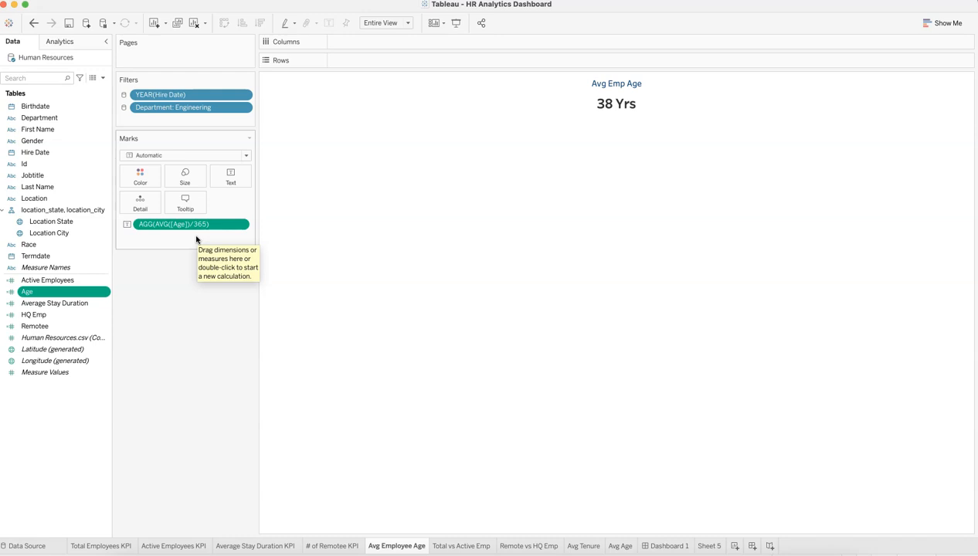
Check the number format of the average-age measure, leaving its settings unchanged.
{"action": "left_click", "coordinate": [240, 225]}
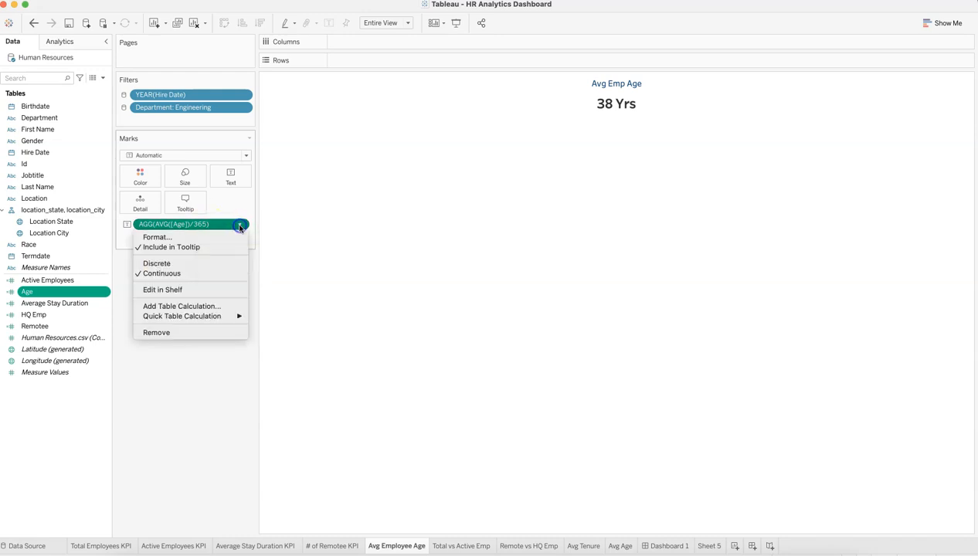
{"action": "left_click", "coordinate": [220, 237]}
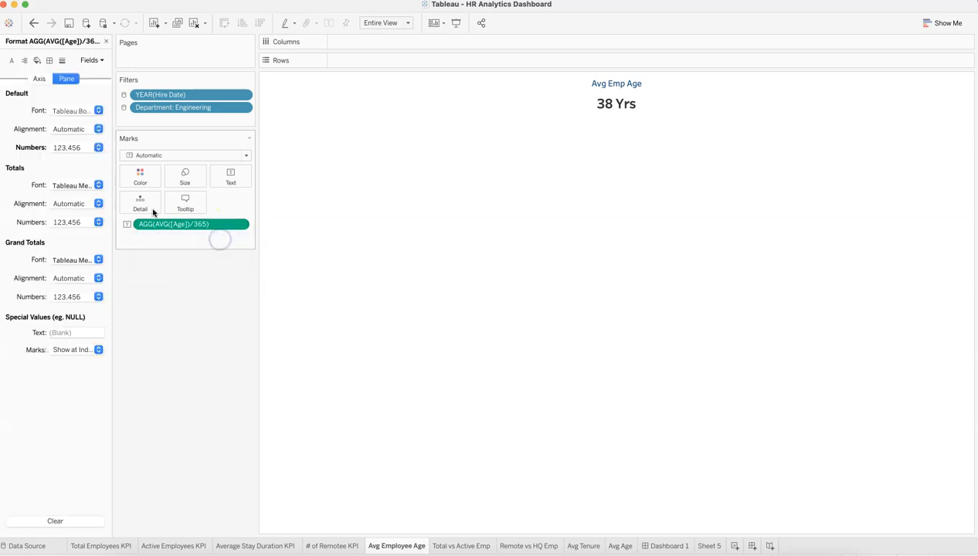
{"action": "left_click", "coordinate": [98, 147]}
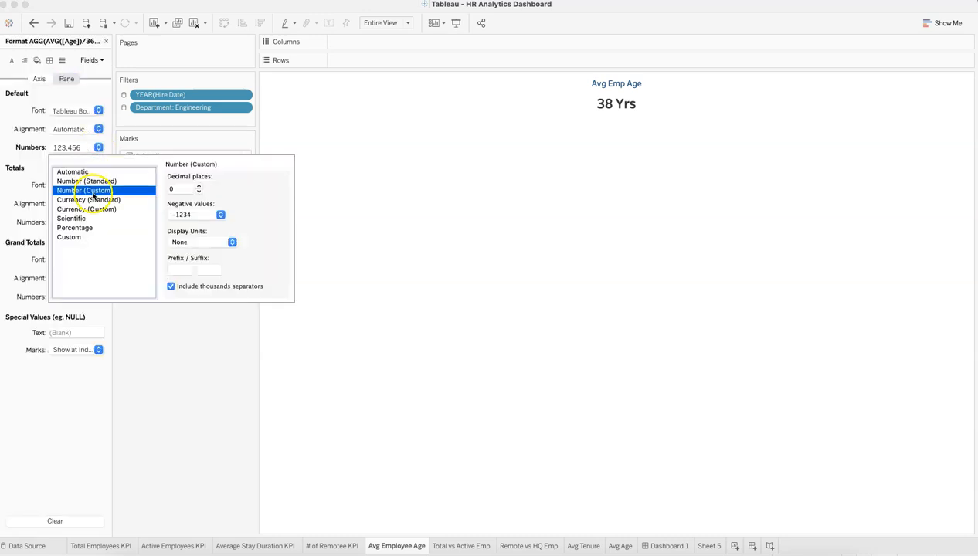
{"action": "left_click", "coordinate": [216, 374]}
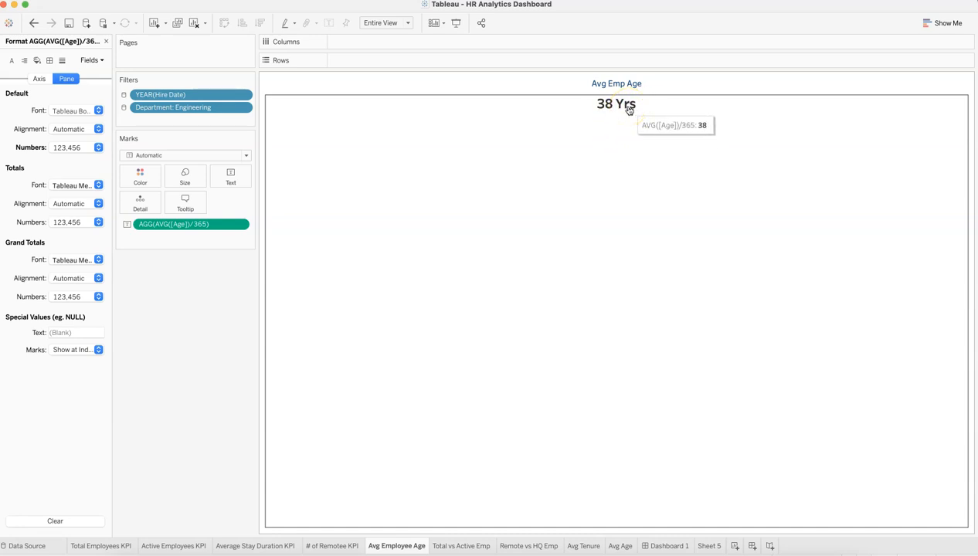
Inspect the average-age label text and its Yrs suffix, cancelling without edits.
{"action": "left_click", "coordinate": [231, 177]}
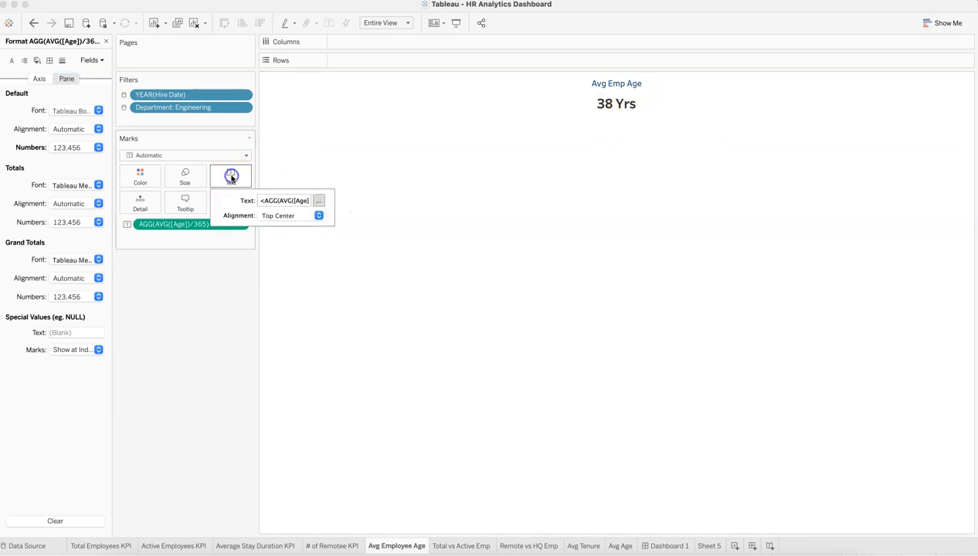
{"action": "left_click", "coordinate": [318, 203]}
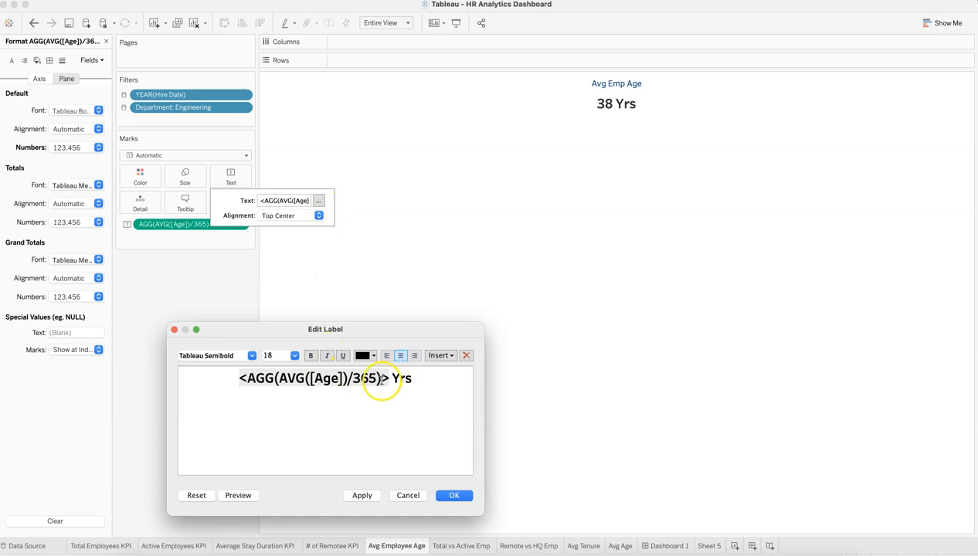
{"action": "left_click_drag", "start_coordinate": [394, 379], "coordinate": [416, 381]}
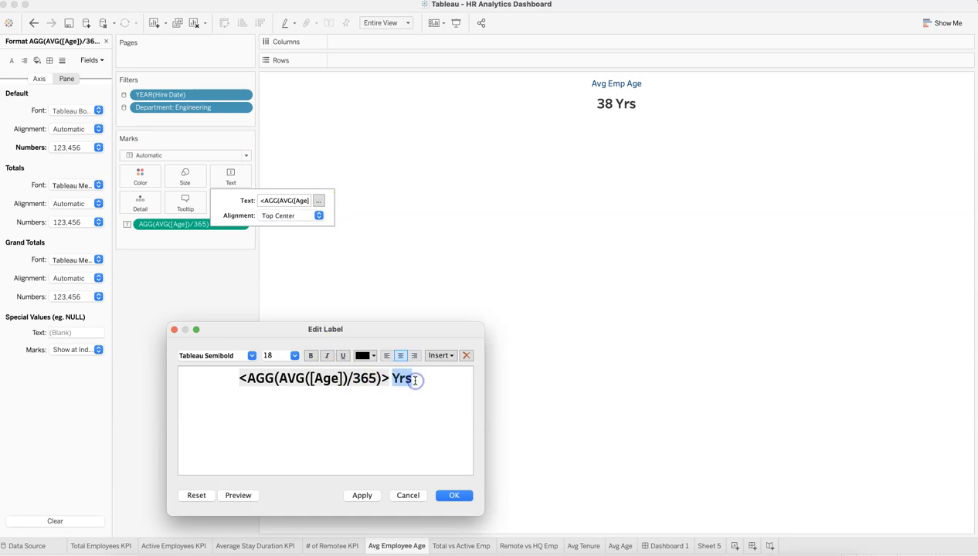
{"action": "left_click", "coordinate": [408, 495]}
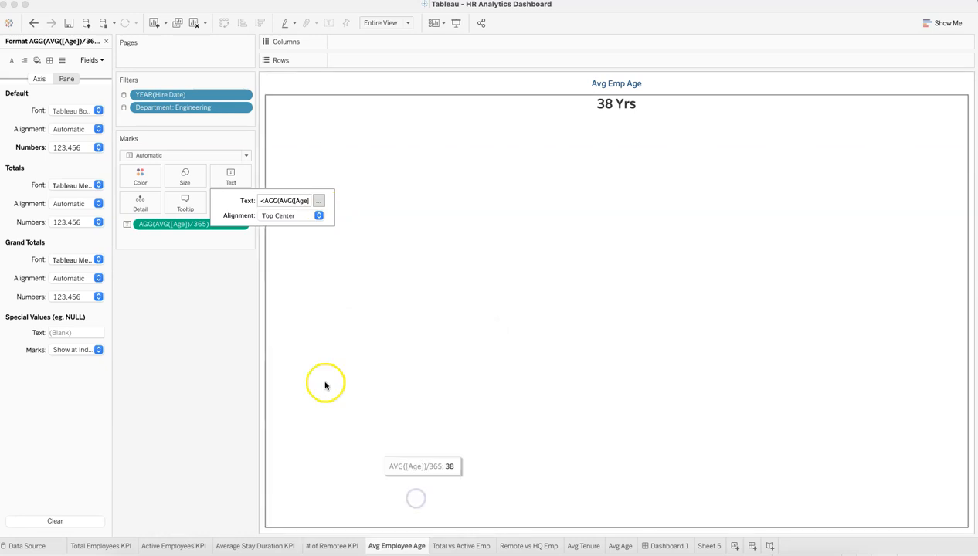
{"action": "left_click", "coordinate": [204, 305]}
Open the Total vs Active Emp sheet, close the formatting options, and review the row measures and the Active Employees field.
{"action": "left_click", "coordinate": [449, 546]}
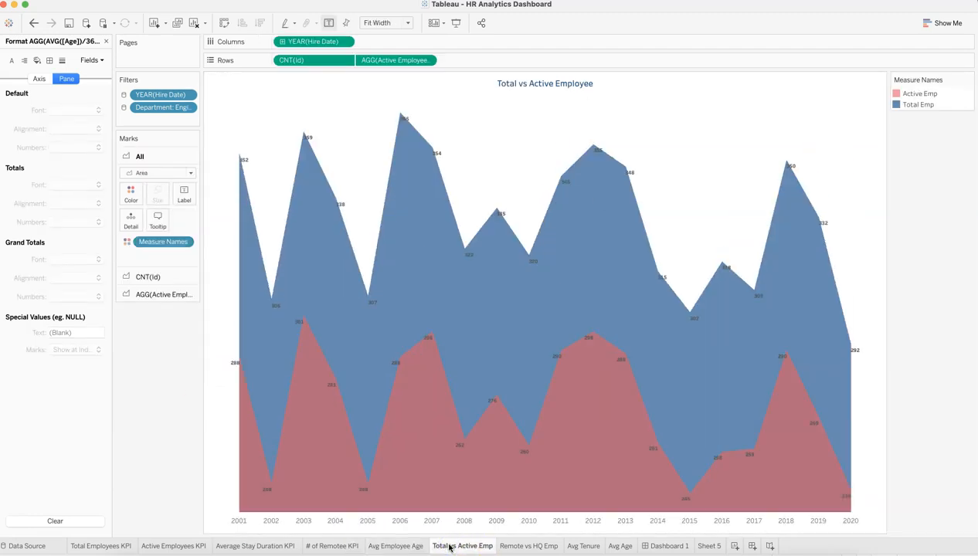
{"action": "left_click", "coordinate": [141, 217]}
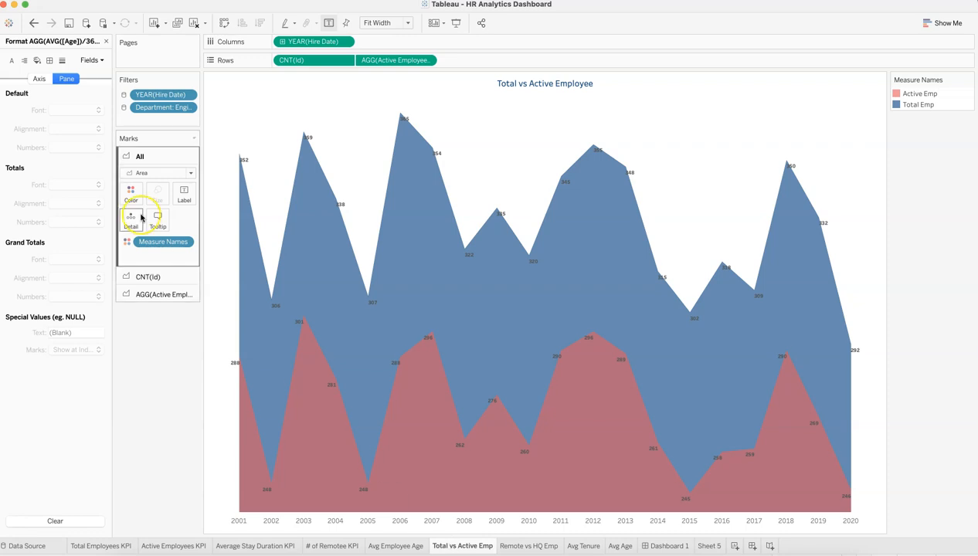
{"action": "left_click", "coordinate": [106, 42]}
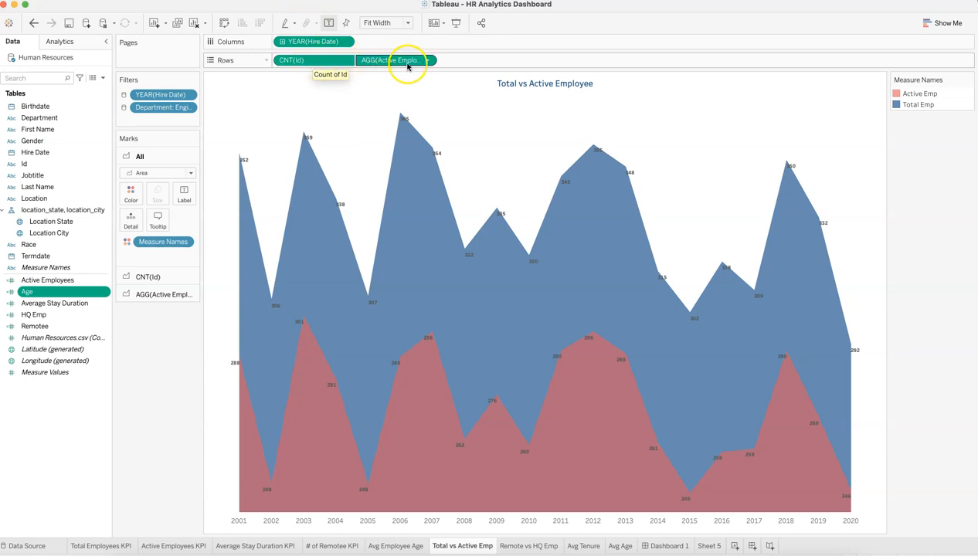
{"action": "left_click", "coordinate": [88, 280]}
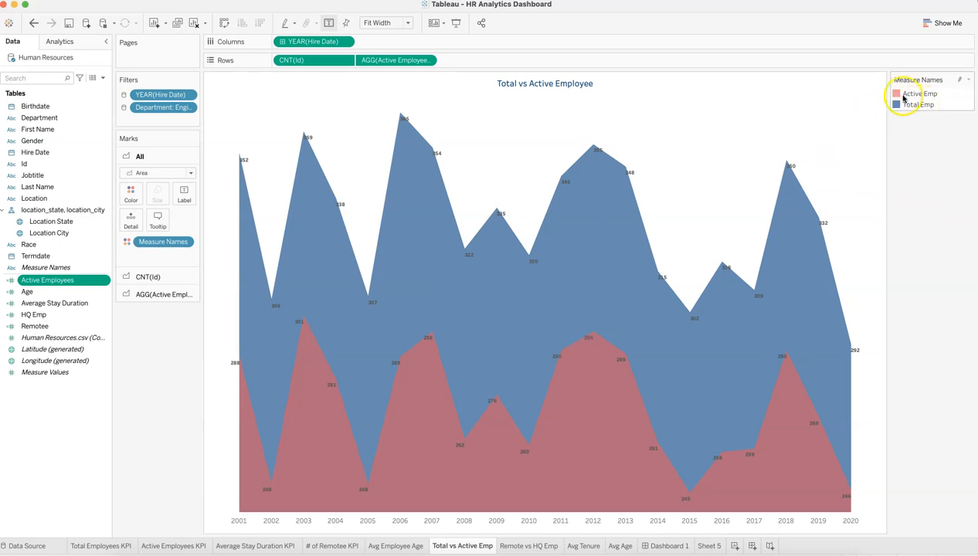
Look up the continuous area chart's requirements, and examine the CNT(Id) marks and the Hire Date year field without changing the chart.
{"action": "left_click", "coordinate": [943, 22]}
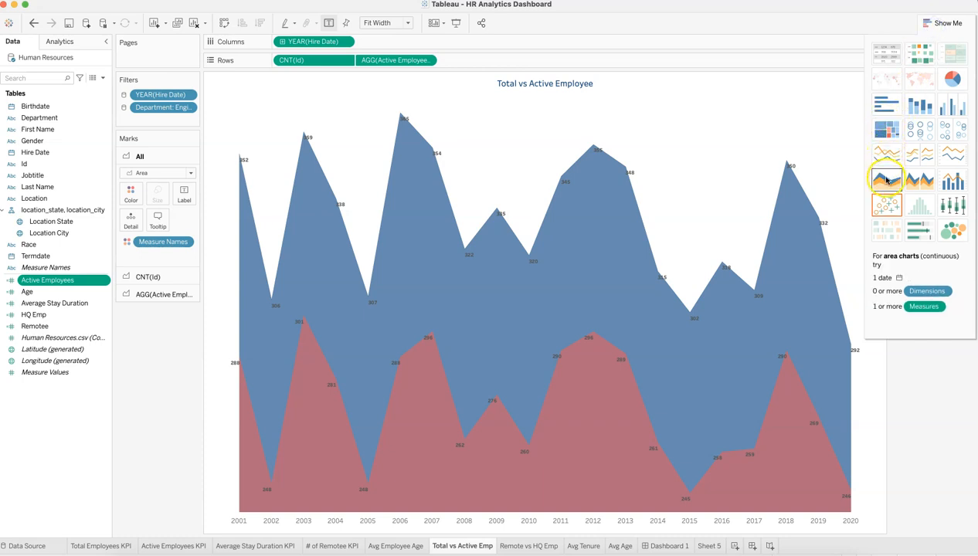
{"action": "left_click", "coordinate": [943, 27]}
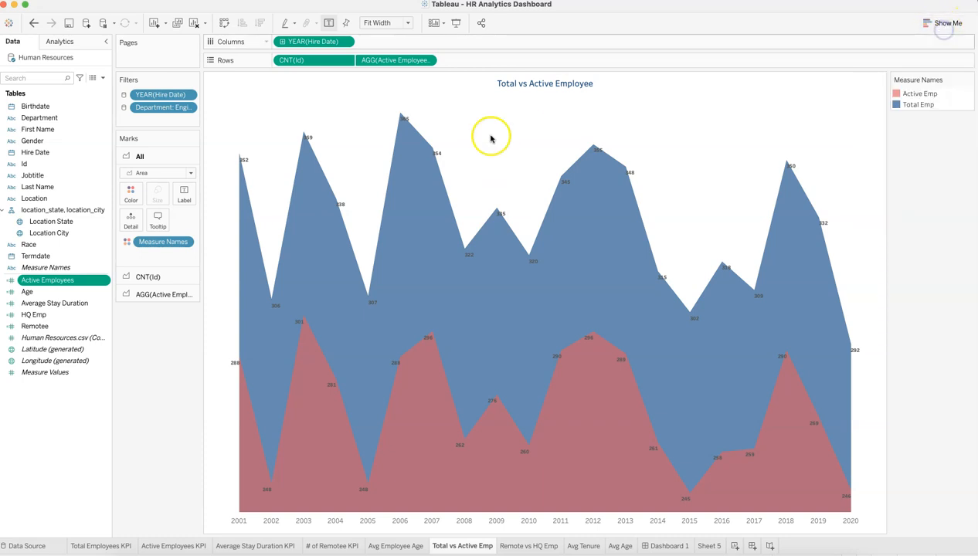
{"action": "left_click", "coordinate": [168, 277]}
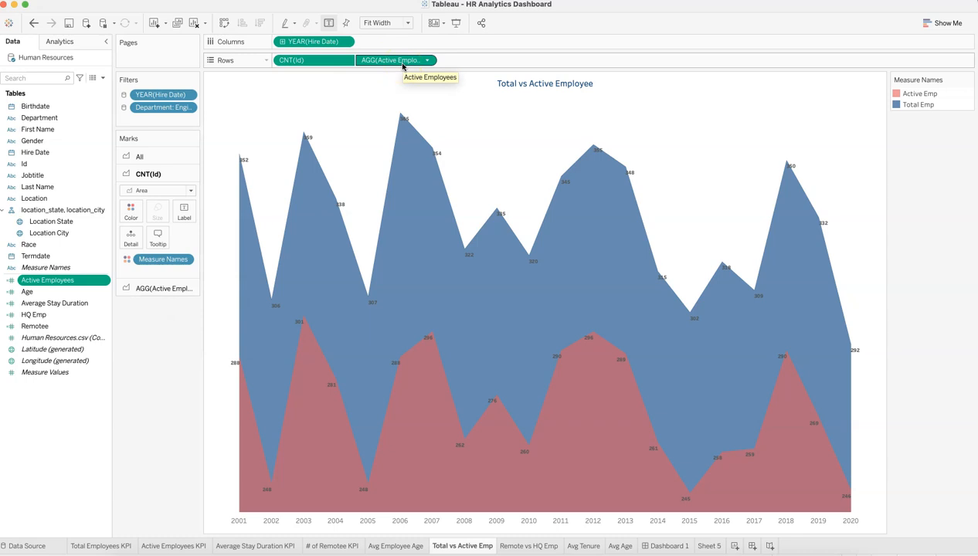
{"action": "left_click", "coordinate": [309, 45]}
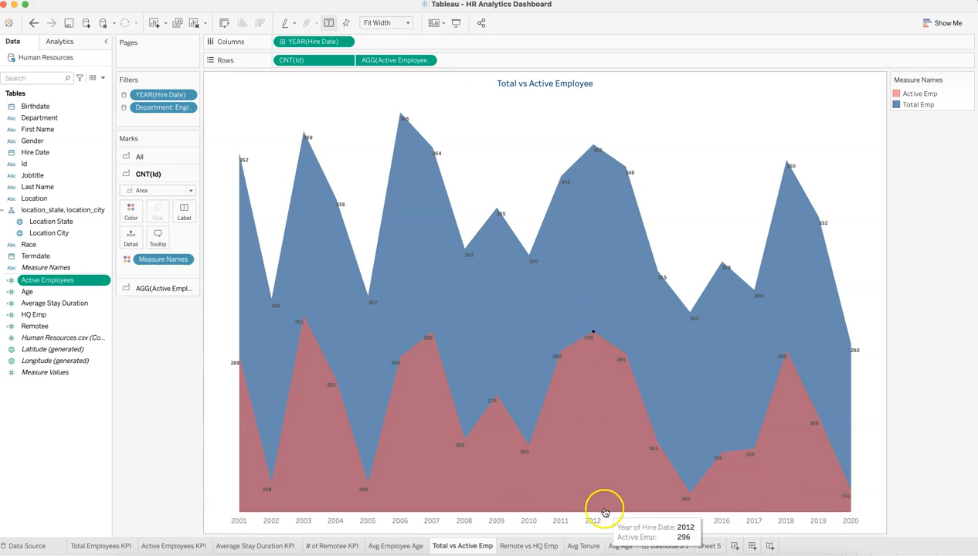
View the area charts in place on Dashboard 1, and revisit the Avg Employee Age sheet.
{"action": "left_click", "coordinate": [666, 545]}
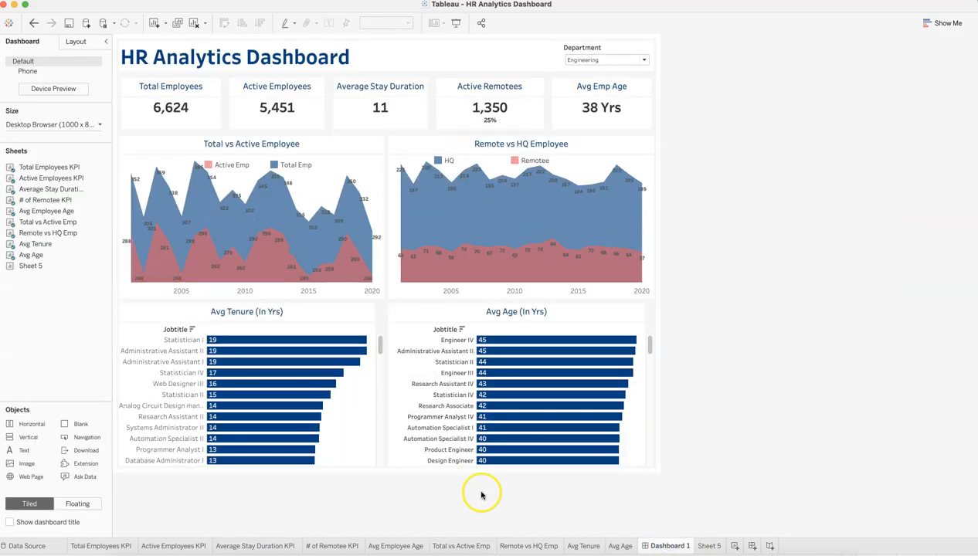
{"action": "left_click", "coordinate": [464, 545]}
{"action": "left_click", "coordinate": [397, 546]}
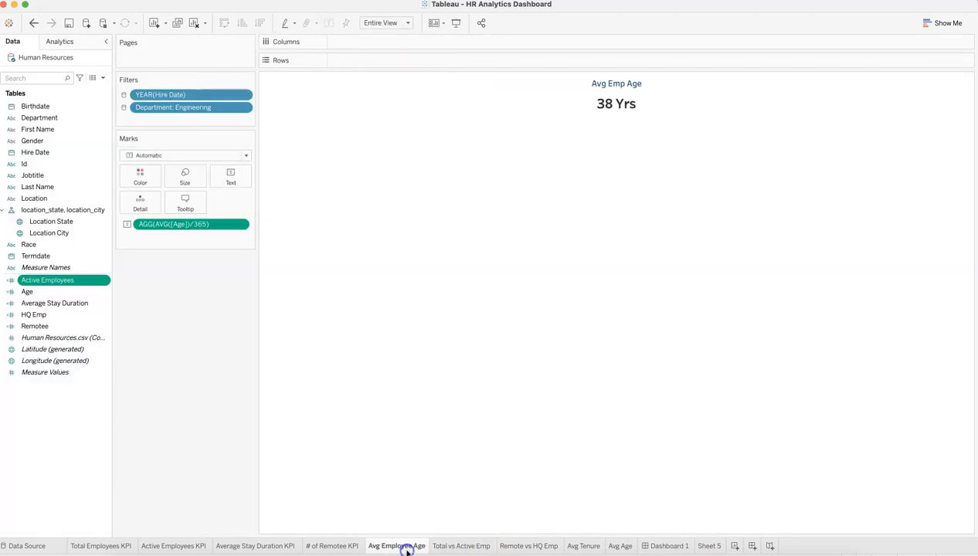
Open the Total vs Active Emp sheet and inspect the Total Emp hex colour in the CNT(Id) marks, cancelling without edits.
{"action": "left_click", "coordinate": [441, 547]}
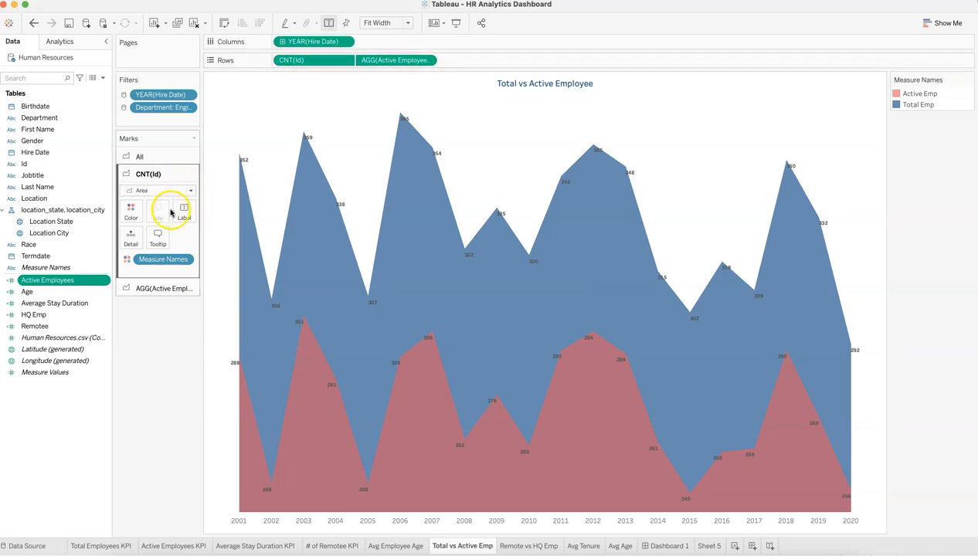
{"action": "left_click", "coordinate": [136, 214]}
{"action": "left_click", "coordinate": [164, 247]}
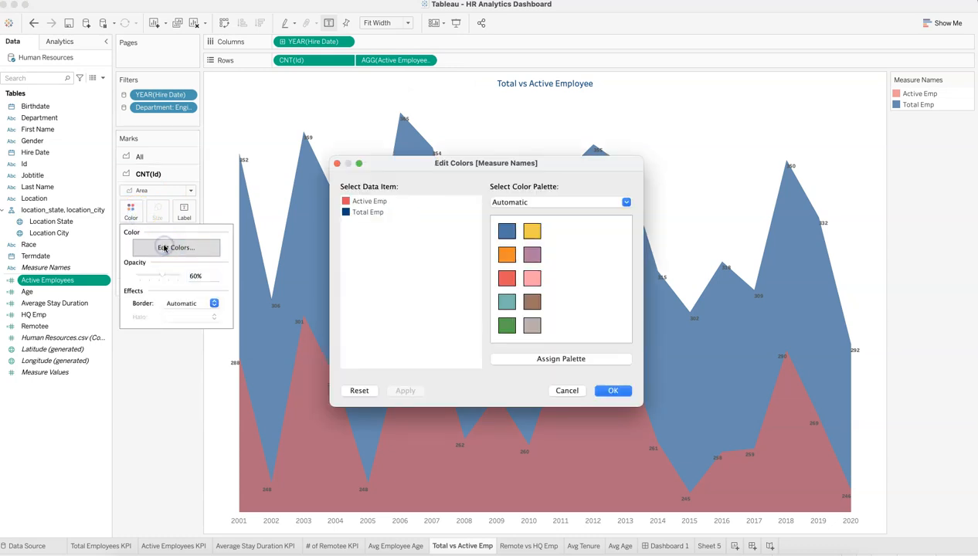
{"action": "double_click", "coordinate": [363, 214]}
{"action": "left_click", "coordinate": [296, 281]}
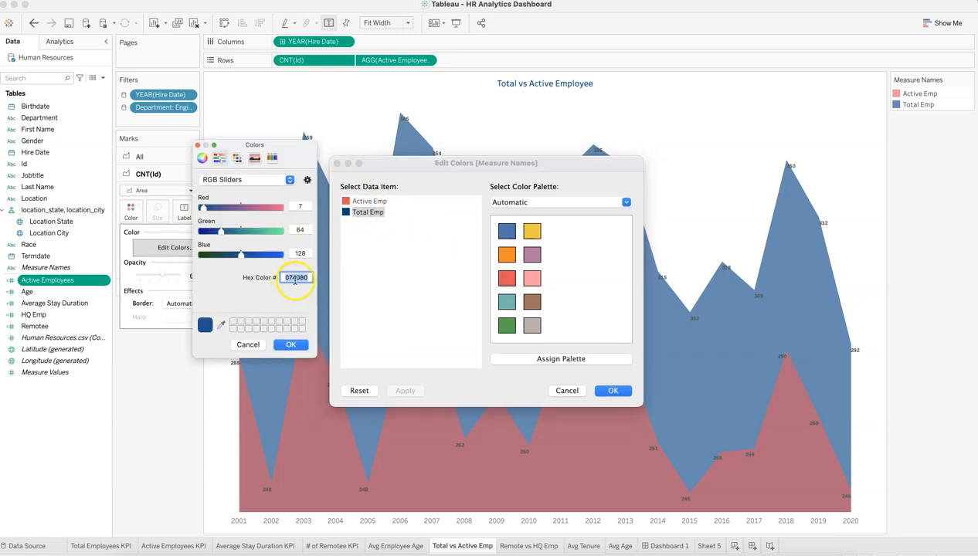
{"action": "left_click", "coordinate": [247, 344]}
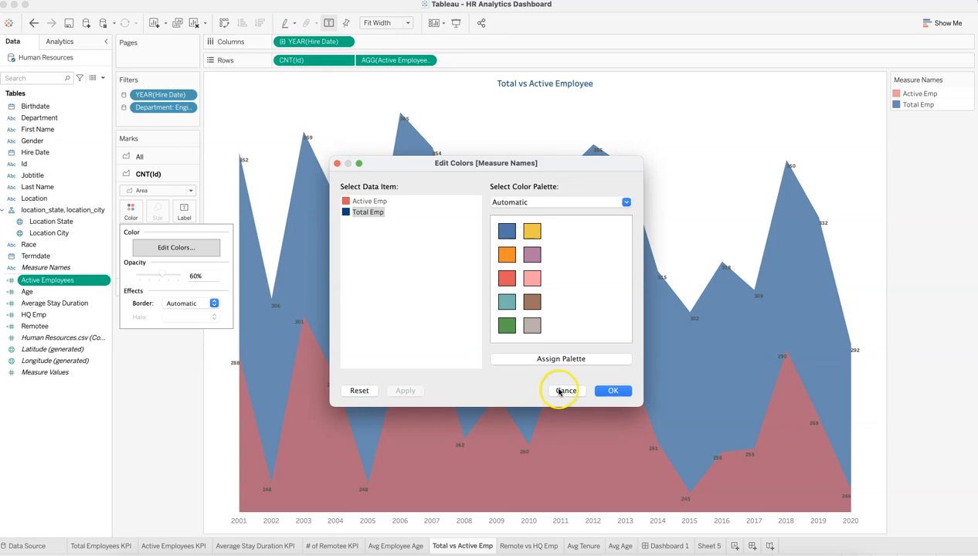
{"action": "left_click", "coordinate": [560, 391]}
Review the label font, size, bold and colour settings for all marks of the Total vs Active Employee chart without changing them.
{"action": "mouse_move", "coordinate": [327, 148]}
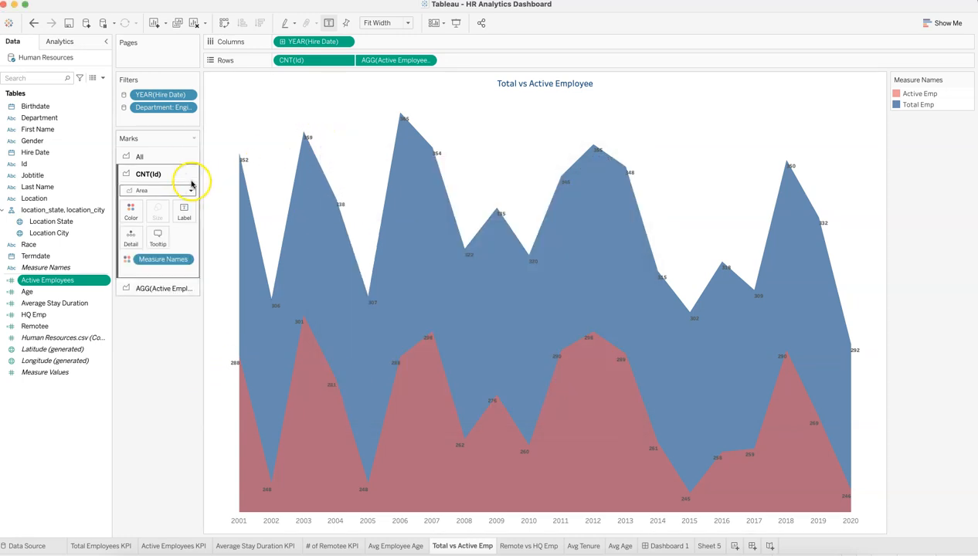
{"action": "left_click", "coordinate": [162, 158]}
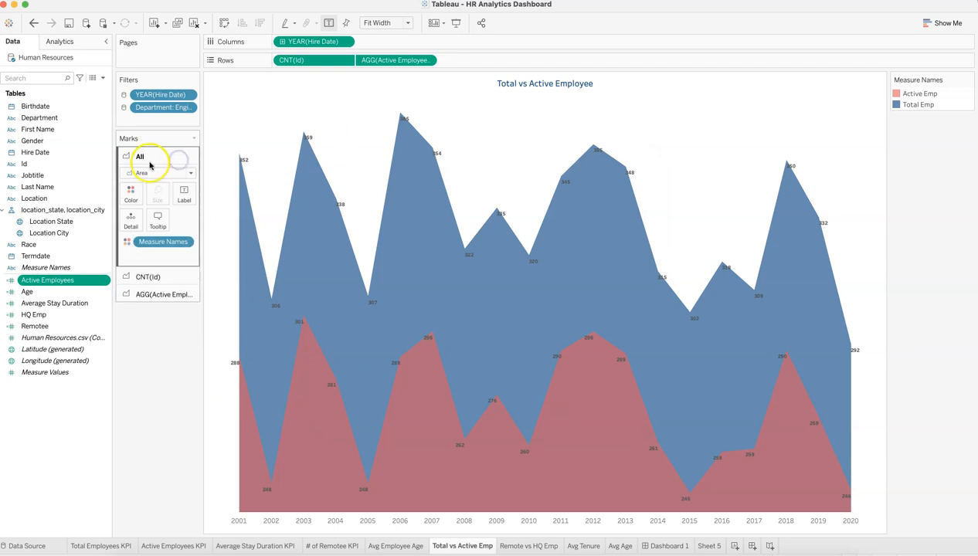
{"action": "left_click", "coordinate": [184, 193]}
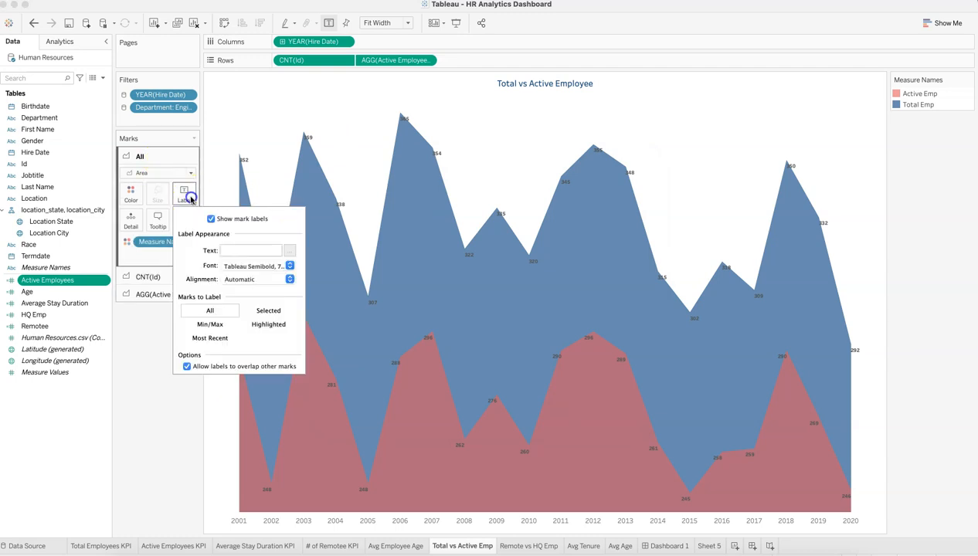
{"action": "left_click", "coordinate": [289, 266]}
{"action": "left_click", "coordinate": [229, 380]}
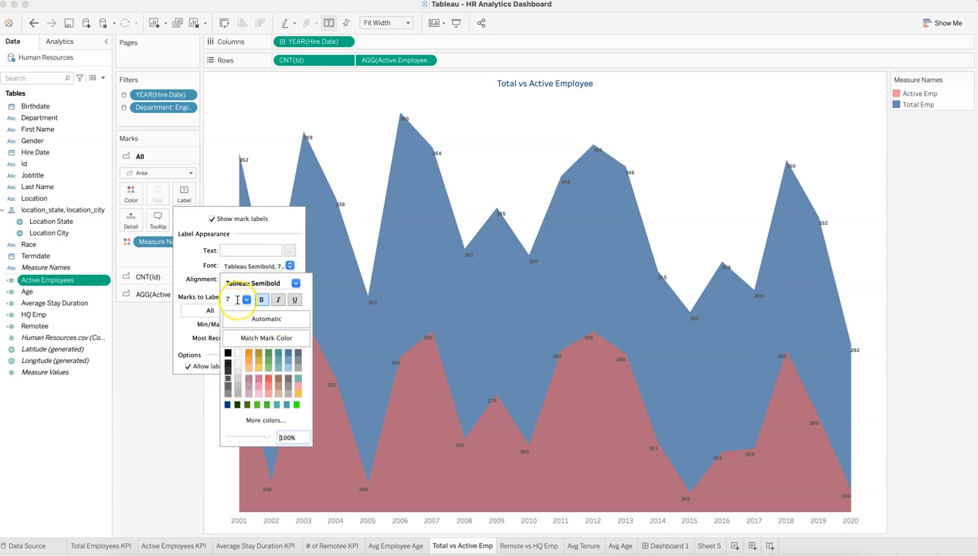
{"action": "left_click", "coordinate": [255, 284]}
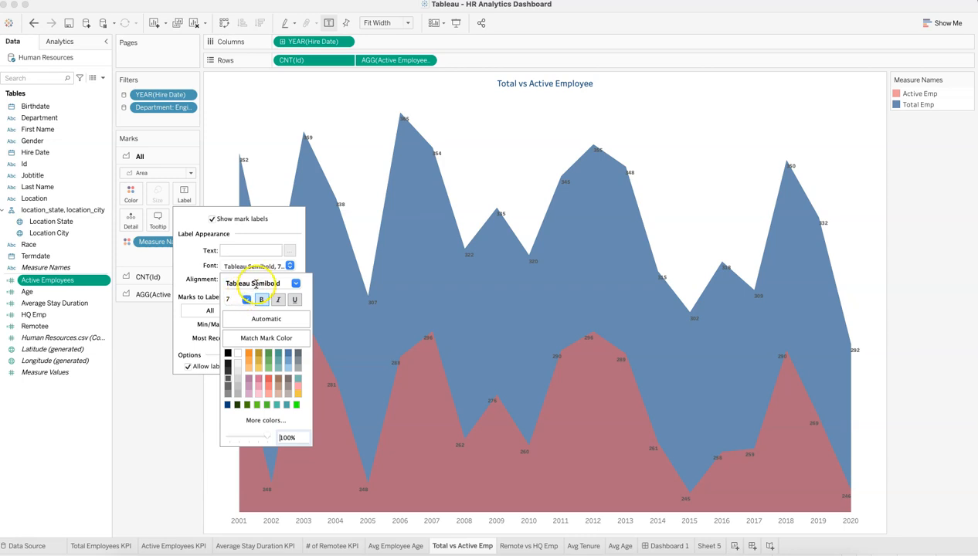
{"action": "left_click", "coordinate": [261, 302]}
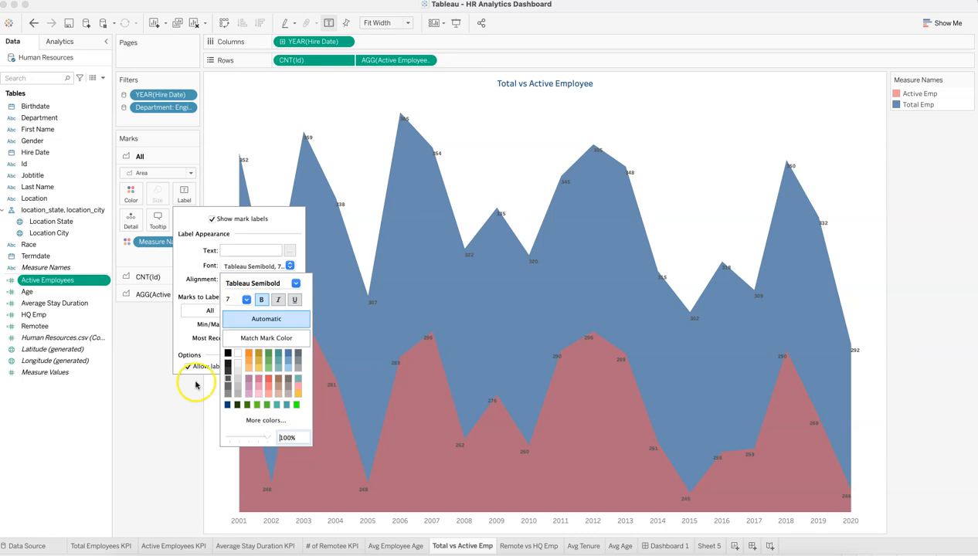
{"action": "left_click", "coordinate": [163, 469]}
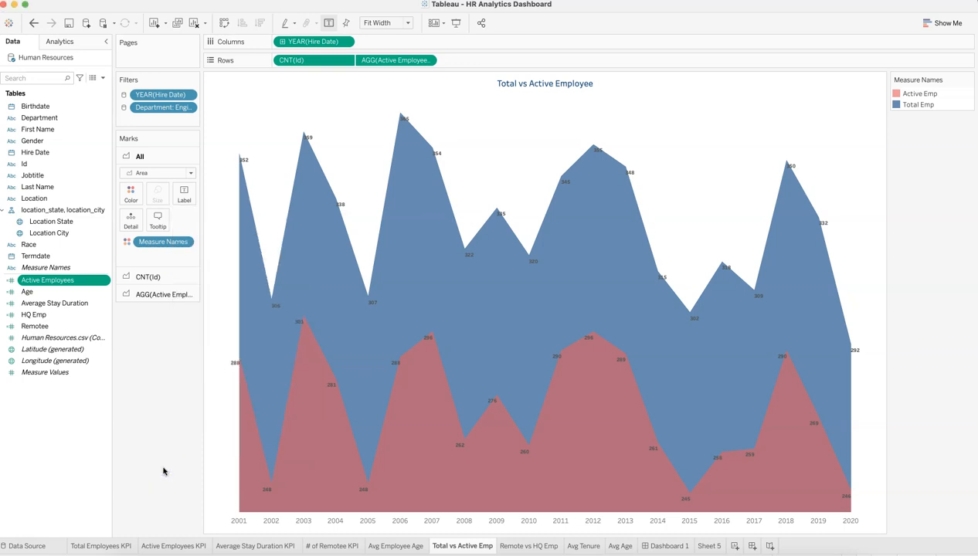
Check the colour opacity shared by all marks of the Total vs Active Employee chart, and examine the overlapping areas.
{"action": "left_click", "coordinate": [139, 200]}
{"action": "left_click", "coordinate": [136, 197]}
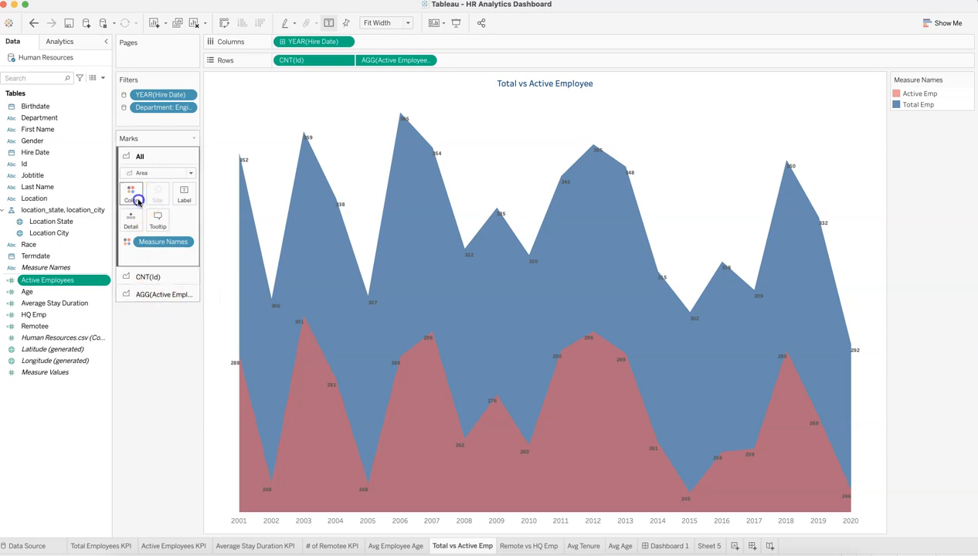
{"action": "left_click", "coordinate": [137, 200]}
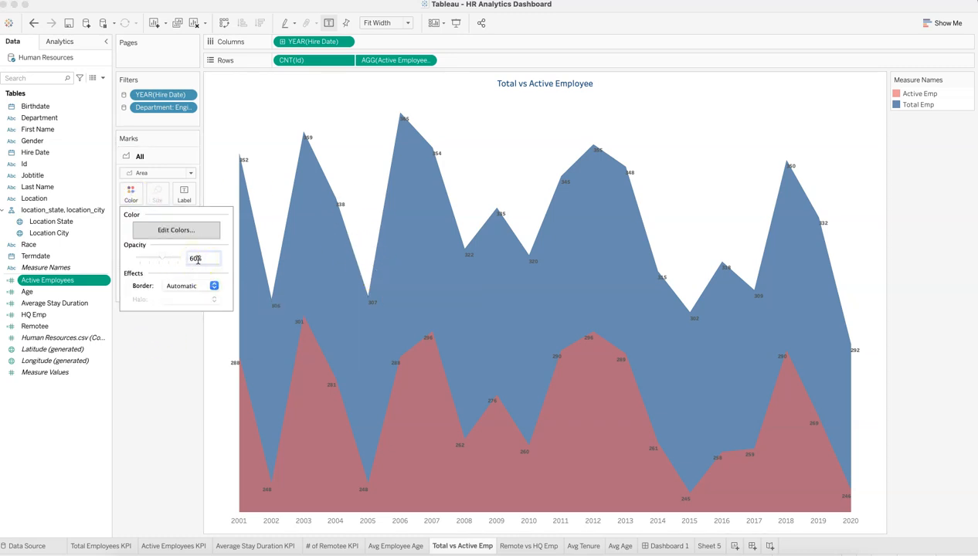
{"action": "left_click", "coordinate": [173, 367]}
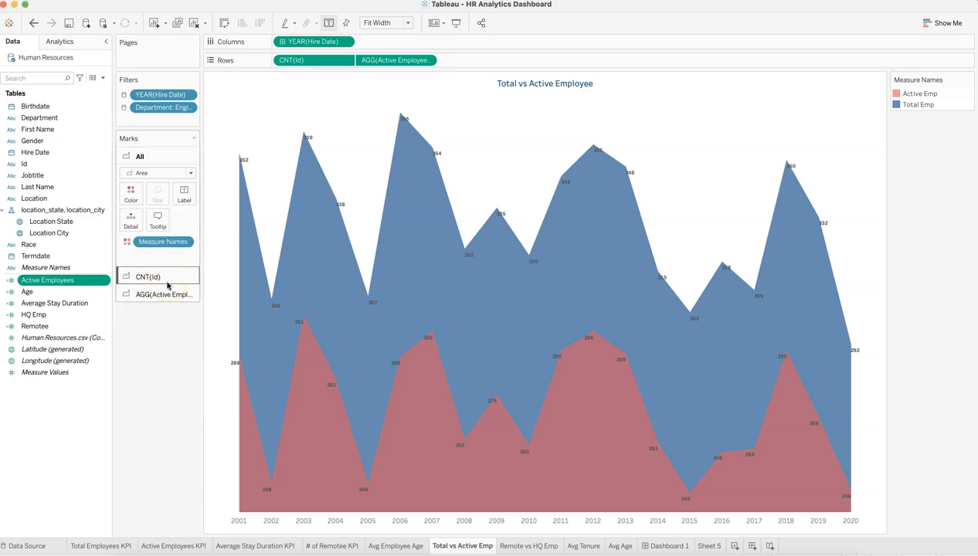
{"action": "mouse_move", "coordinate": [323, 314]}
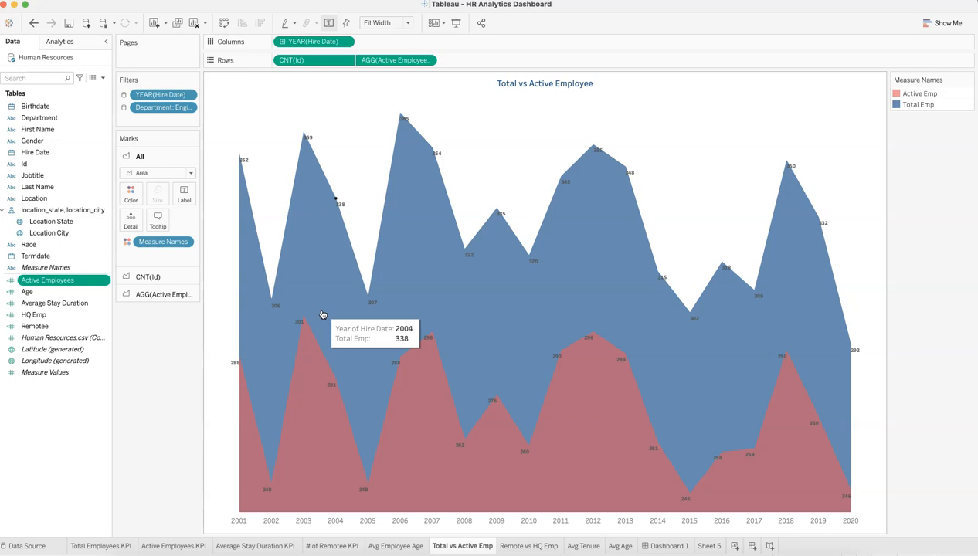
Open the Remote vs HQ Emp sheet and review the colour opacity and label font settings for all marks.
{"action": "left_click", "coordinate": [529, 546]}
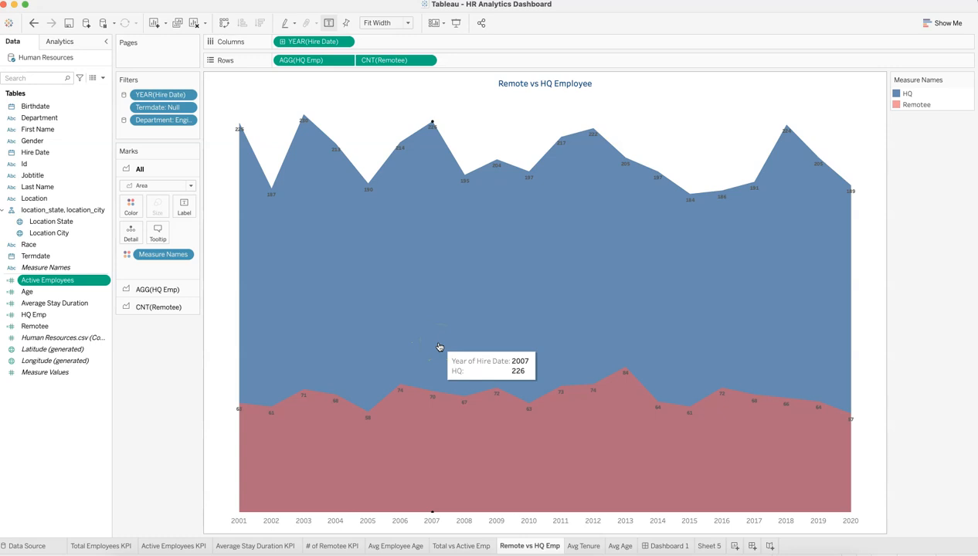
{"action": "left_click", "coordinate": [133, 207]}
{"action": "left_click", "coordinate": [179, 379]}
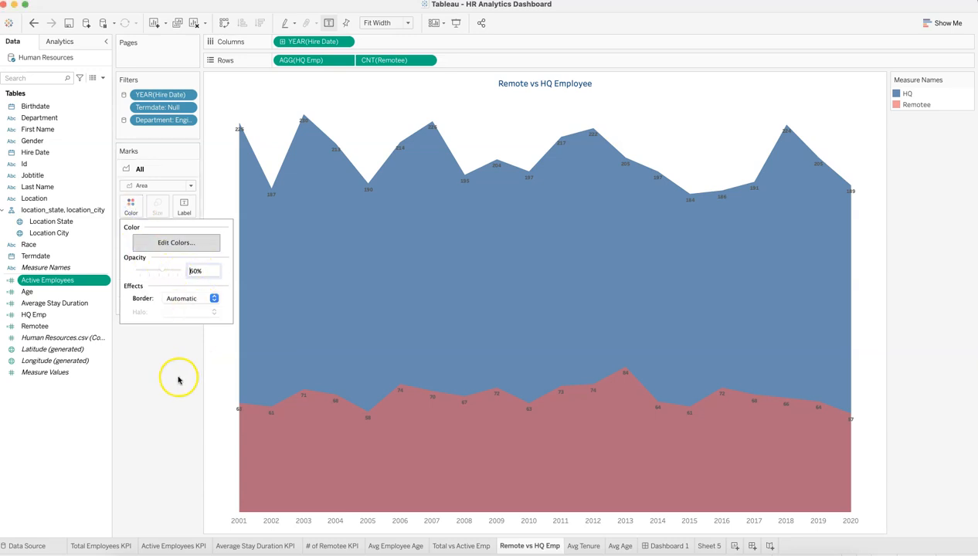
{"action": "left_click", "coordinate": [185, 205]}
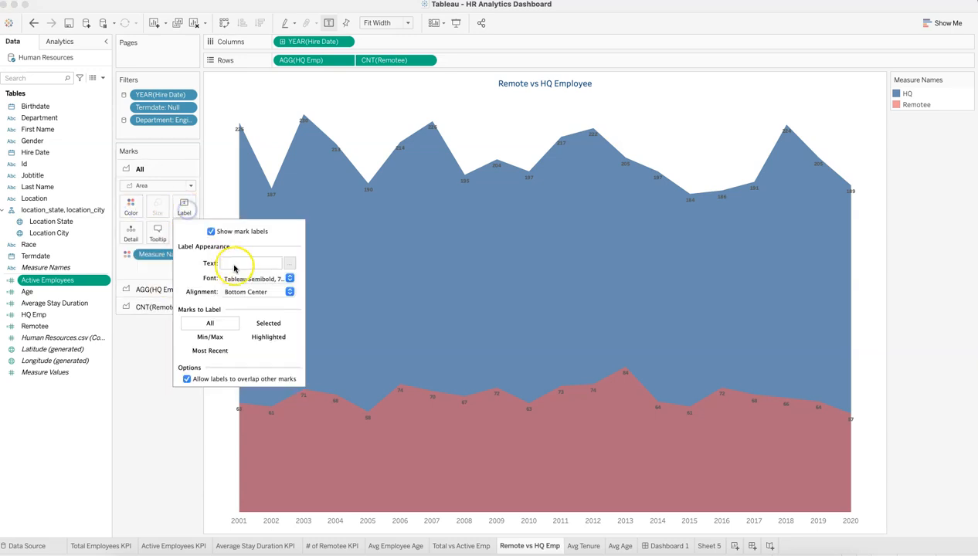
{"action": "left_click", "coordinate": [290, 278]}
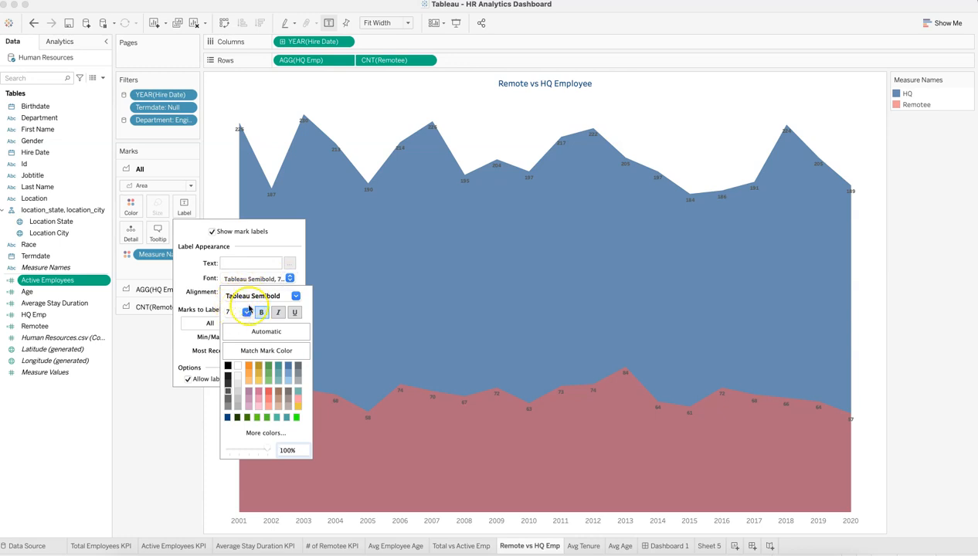
{"action": "left_click", "coordinate": [170, 420]}
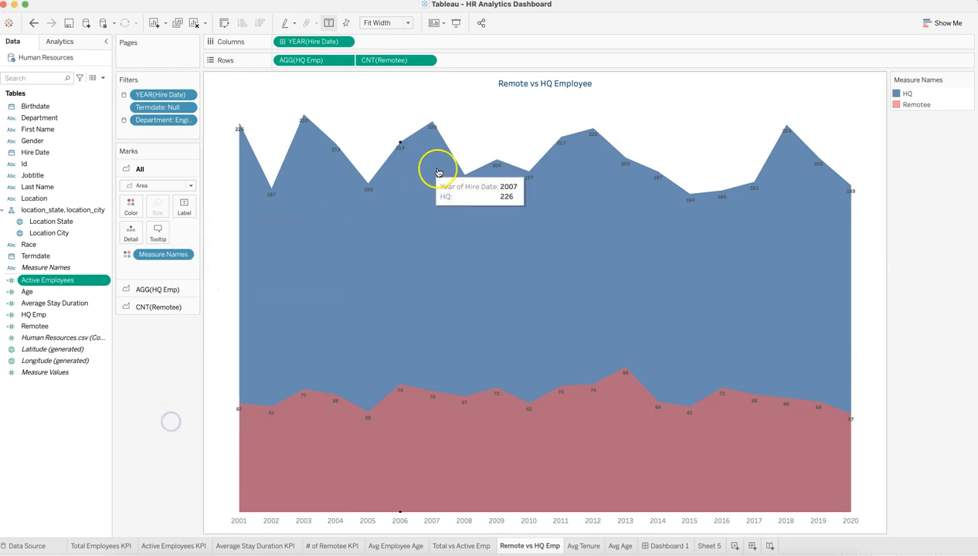
Inspect the horizontal and vertical label alignment for all marks of the Remote vs HQ Employee chart, leaving it as is.
{"action": "left_click", "coordinate": [184, 207]}
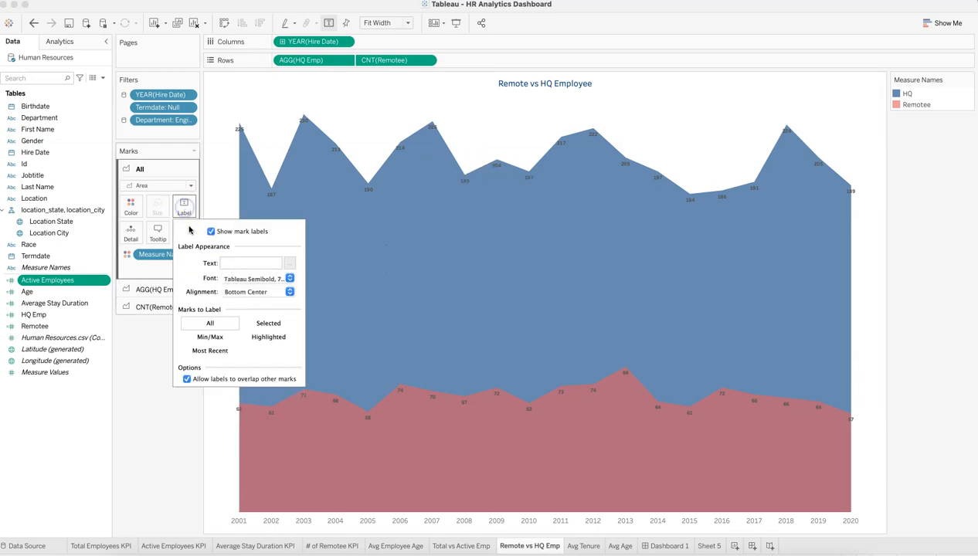
{"action": "left_click", "coordinate": [289, 291]}
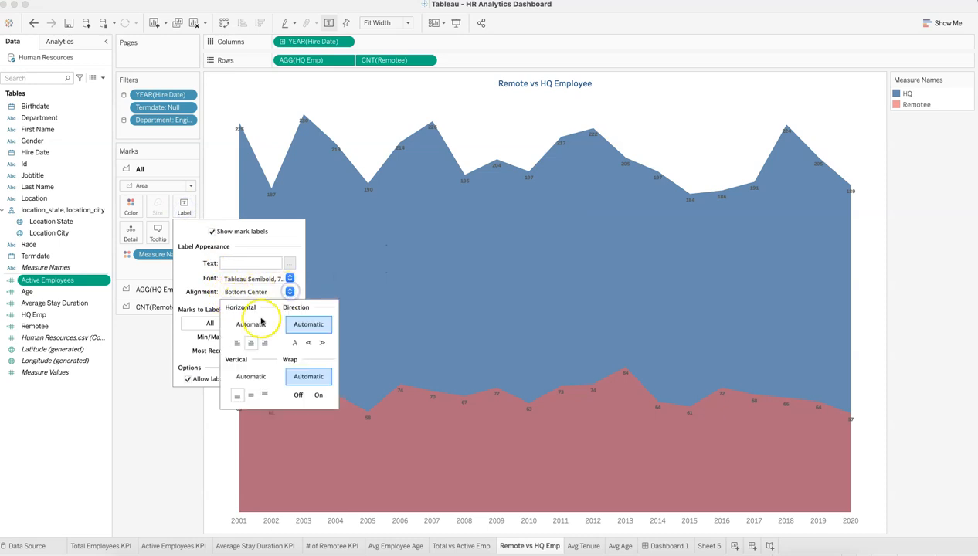
{"action": "left_click", "coordinate": [177, 435]}
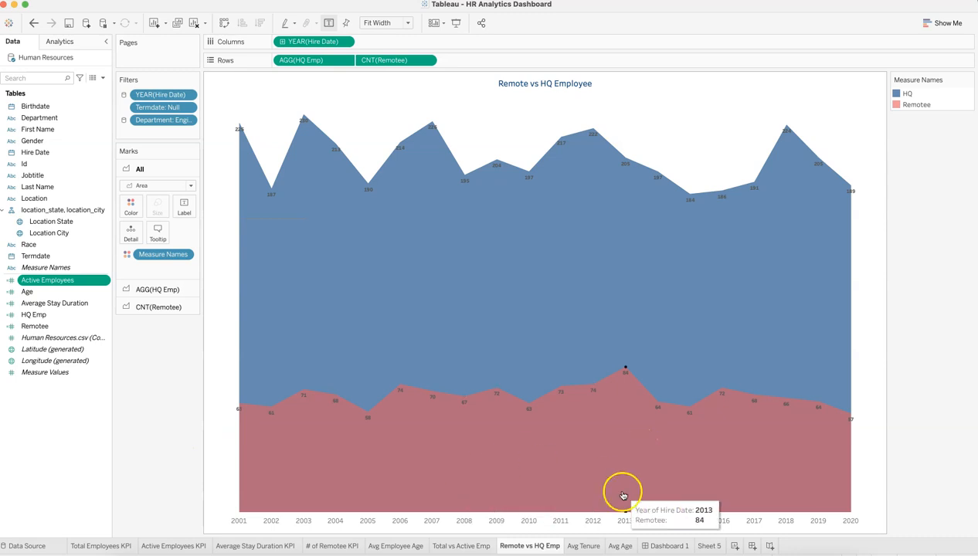
Open the Avg Tenure sheet and inspect the Average Stay Duration calculation, closing it without edits.
{"action": "left_click", "coordinate": [577, 546]}
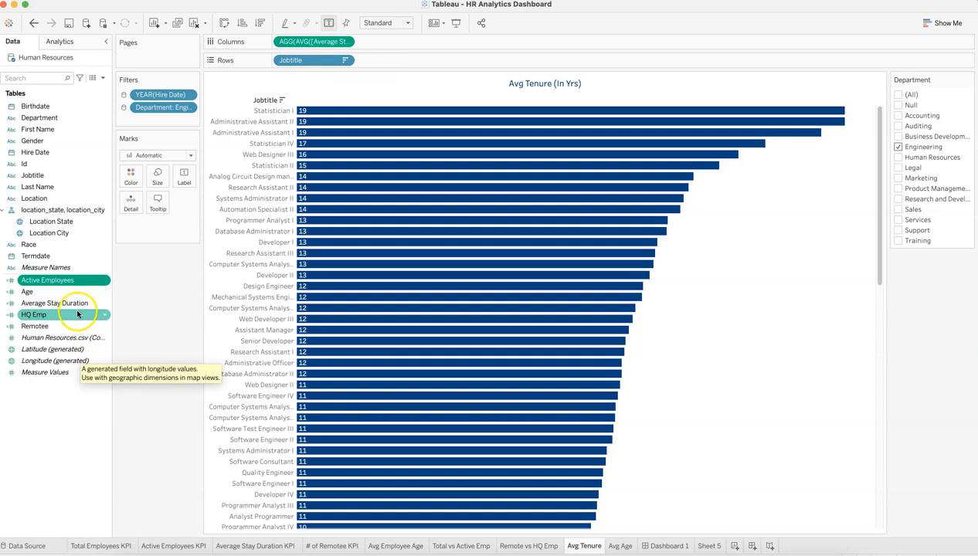
{"action": "right_click", "coordinate": [99, 303]}
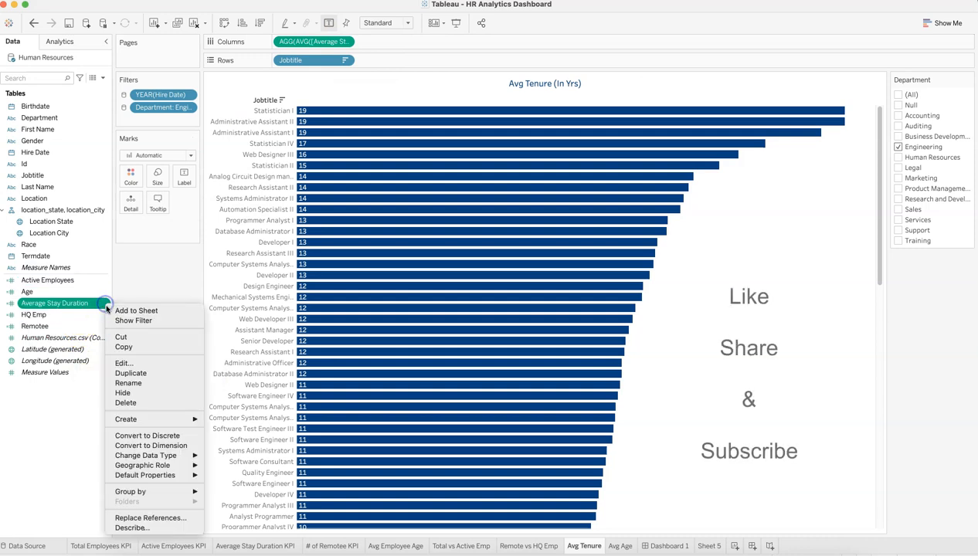
{"action": "left_click", "coordinate": [131, 361]}
{"action": "left_click", "coordinate": [226, 284]}
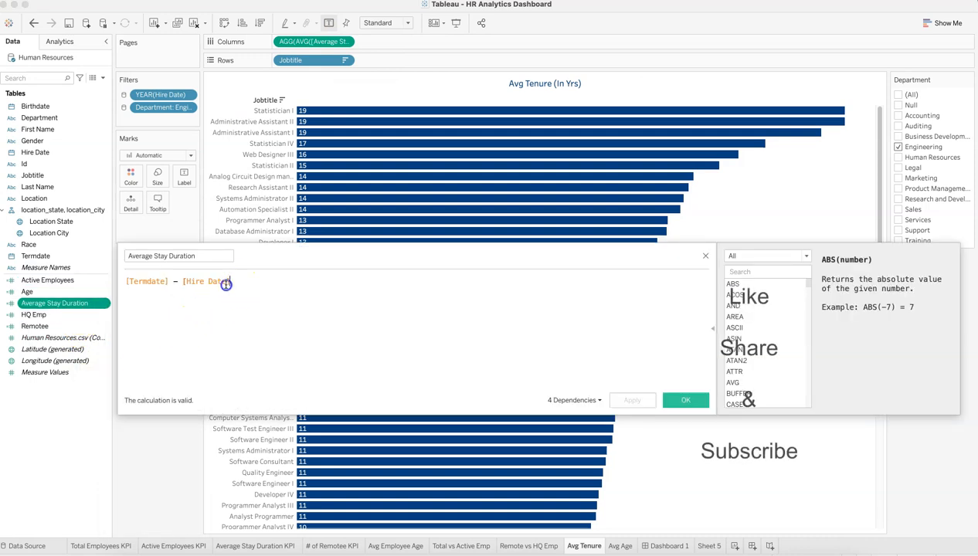
{"action": "left_click", "coordinate": [705, 257]}
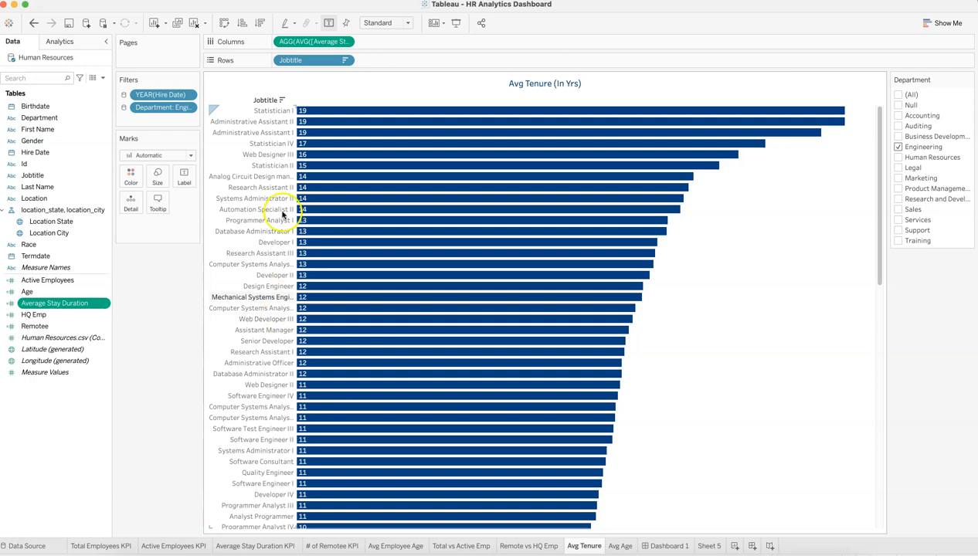
Examine the tenure bars by job title and review their label alignment, keeping horizontal left and vertical top.
{"action": "mouse_move", "coordinate": [303, 115]}
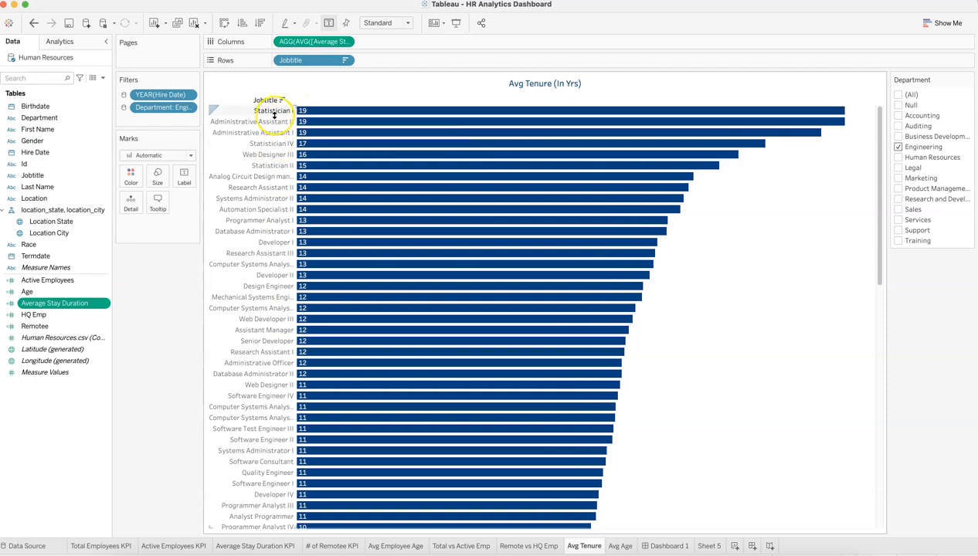
{"action": "mouse_move", "coordinate": [445, 176]}
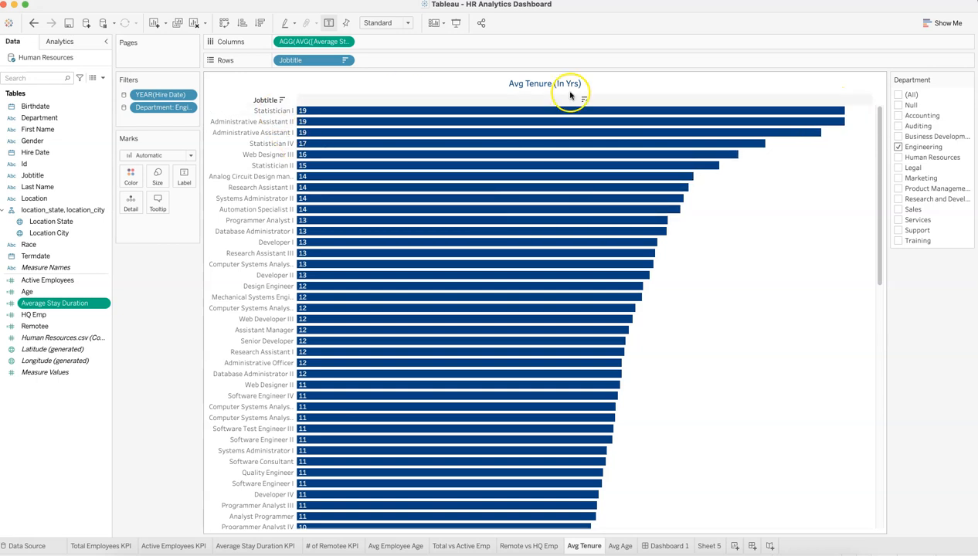
{"action": "mouse_move", "coordinate": [847, 115]}
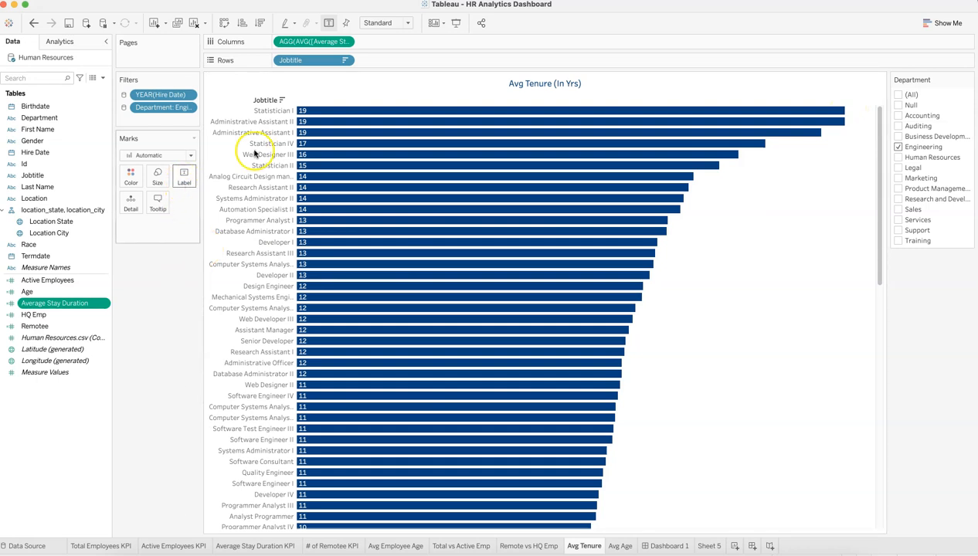
{"action": "left_click", "coordinate": [184, 179]}
{"action": "left_click", "coordinate": [299, 261]}
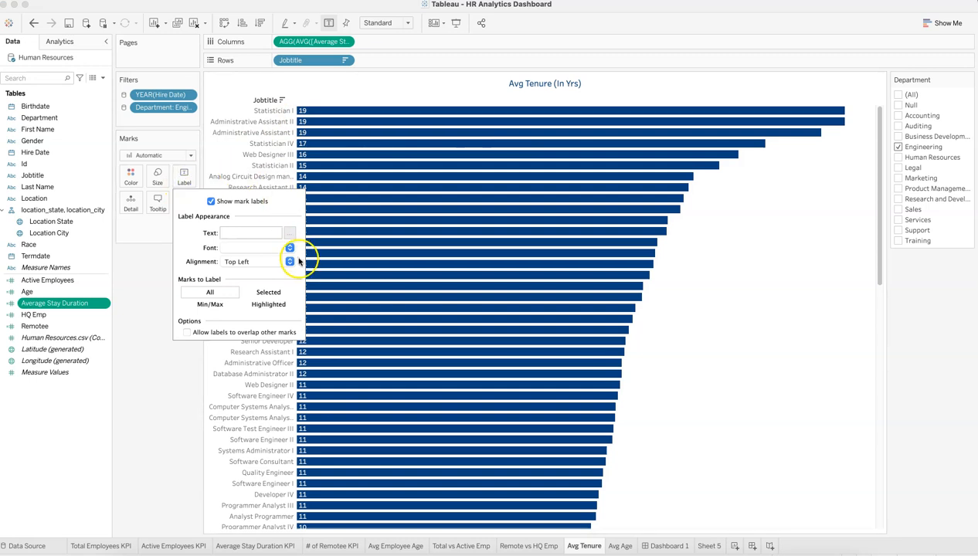
{"action": "left_click", "coordinate": [239, 314]}
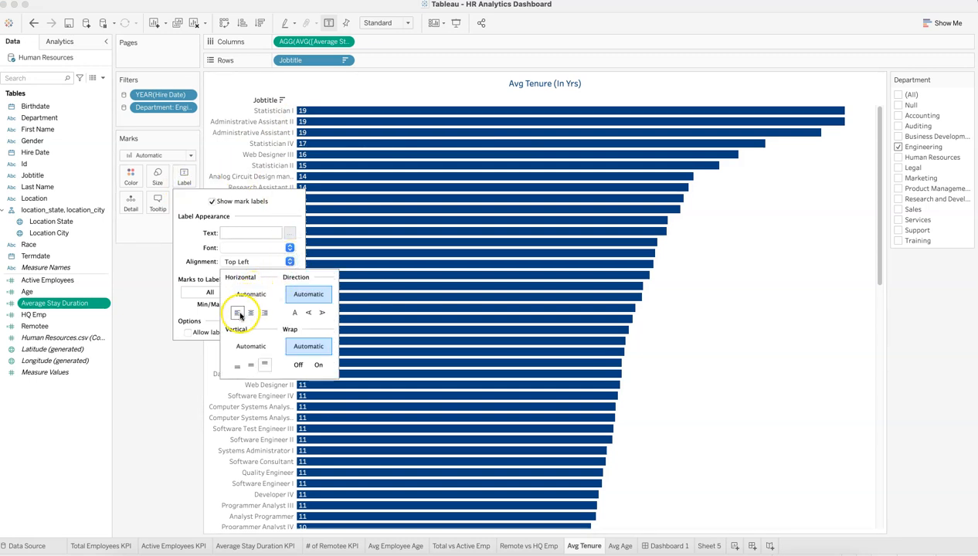
{"action": "left_click", "coordinate": [265, 365]}
{"action": "left_click", "coordinate": [184, 404]}
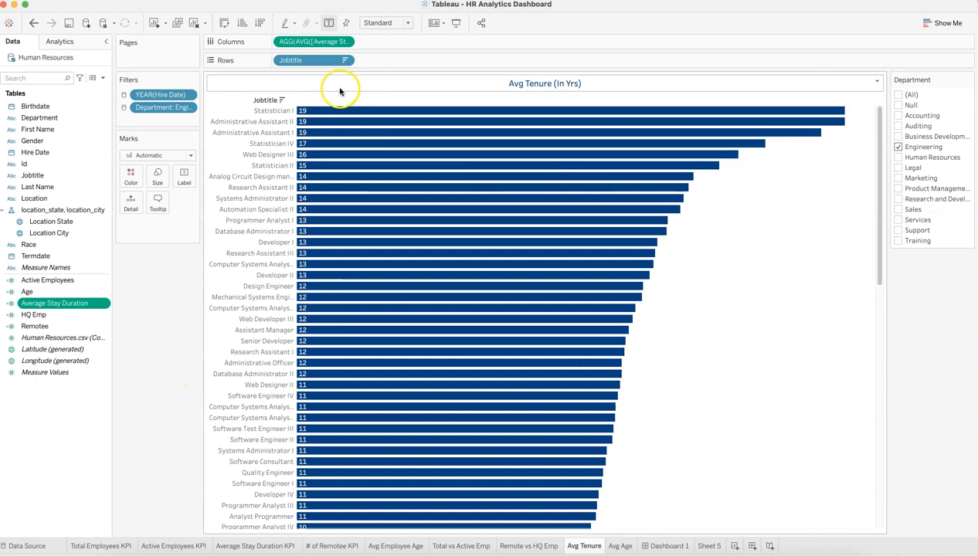
Open the Avg Age sheet and inspect the Age calculated field's formula, closing it without edits.
{"action": "left_click", "coordinate": [620, 546]}
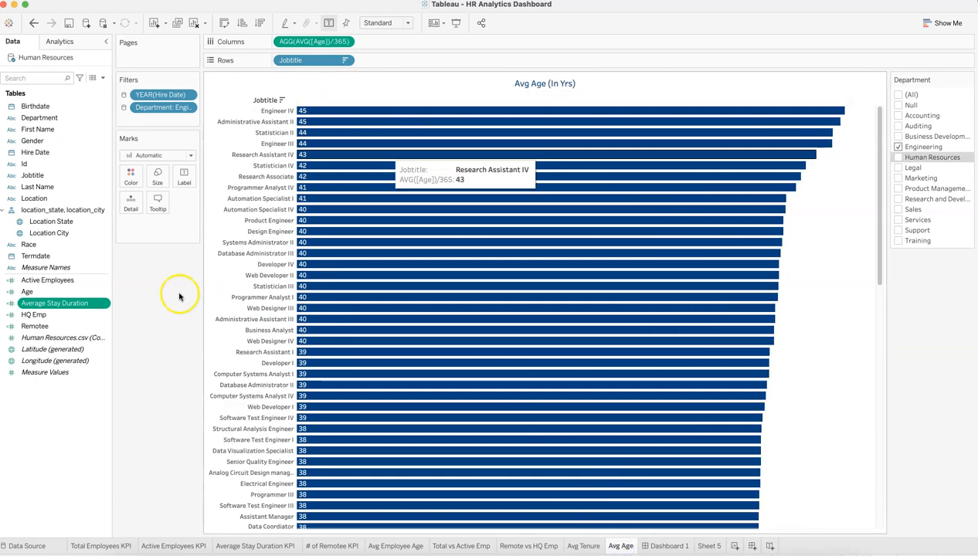
{"action": "left_click", "coordinate": [107, 292]}
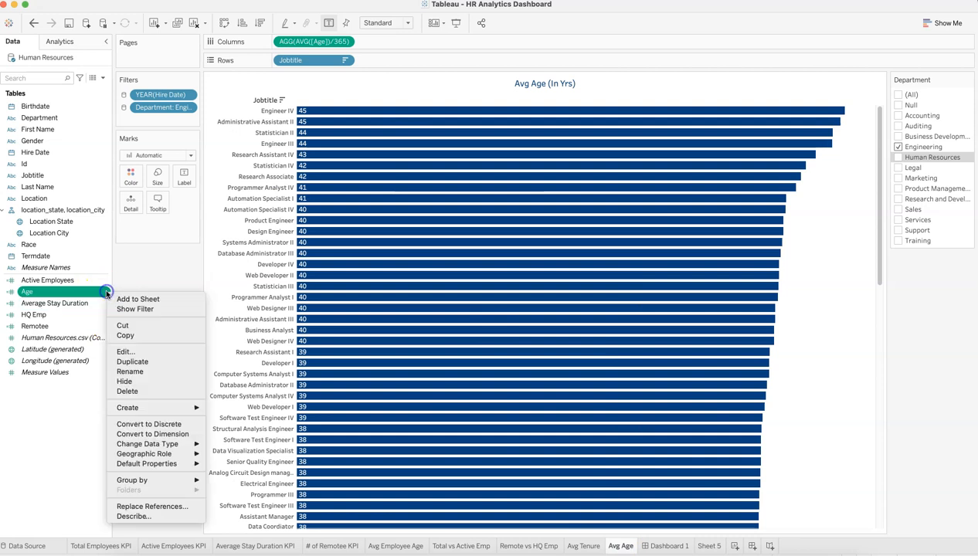
{"action": "left_click", "coordinate": [127, 351]}
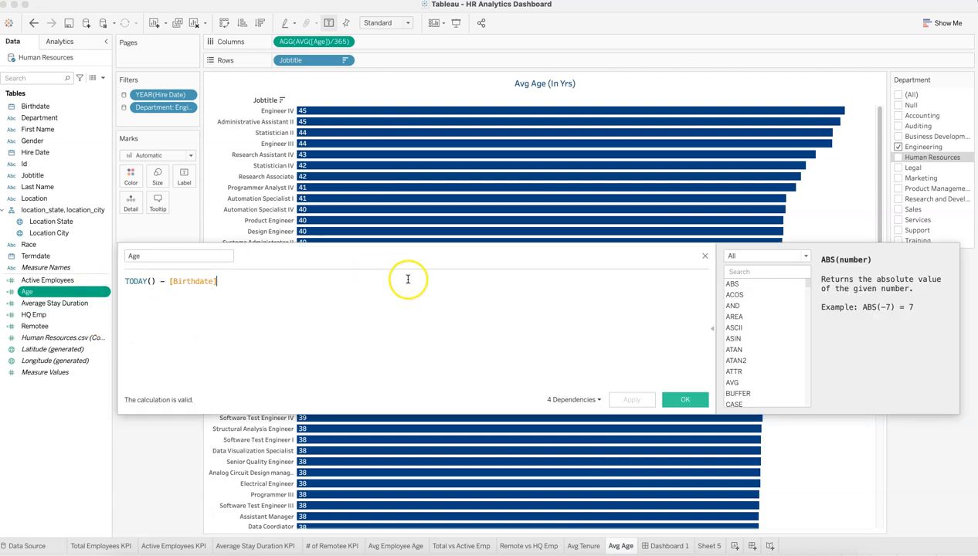
{"action": "left_click", "coordinate": [705, 255]}
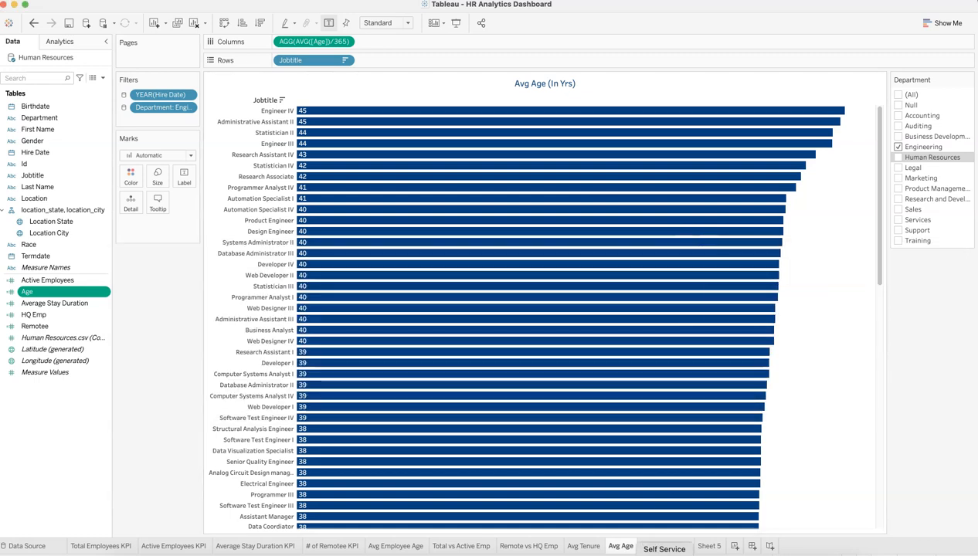
Open Dashboard 1 and examine its layout item hierarchy, expanding the Vertical and Tiled containers.
{"action": "left_click", "coordinate": [674, 547]}
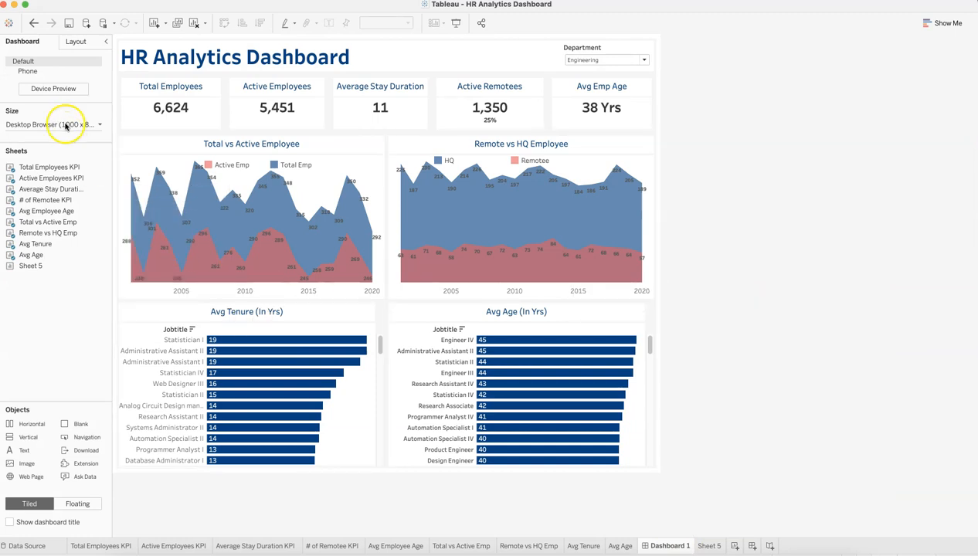
{"action": "left_click", "coordinate": [78, 43]}
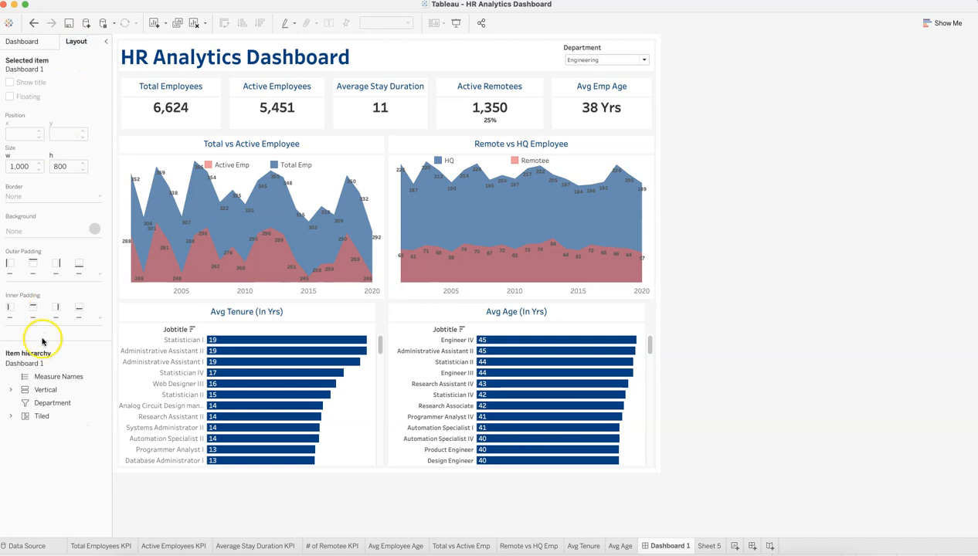
{"action": "left_click", "coordinate": [11, 390]}
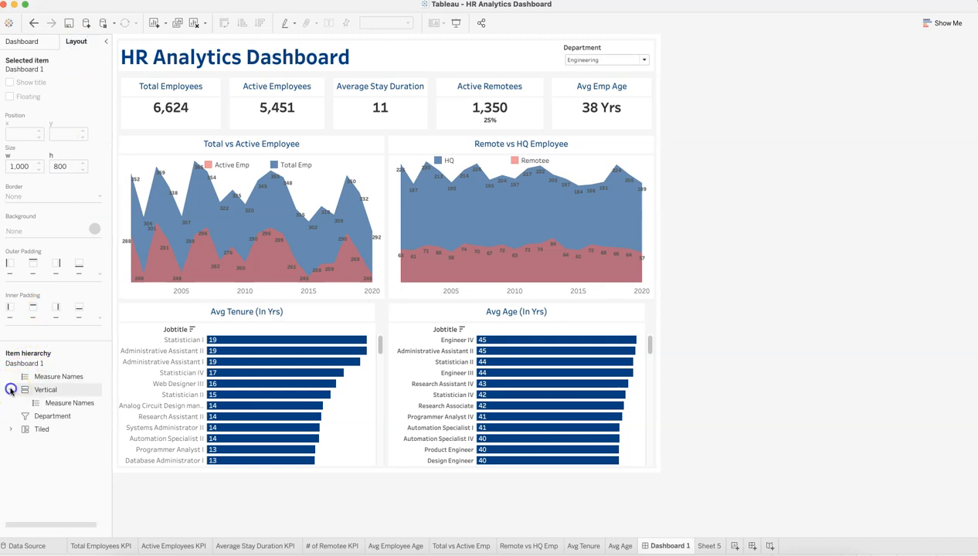
{"action": "left_click", "coordinate": [11, 430]}
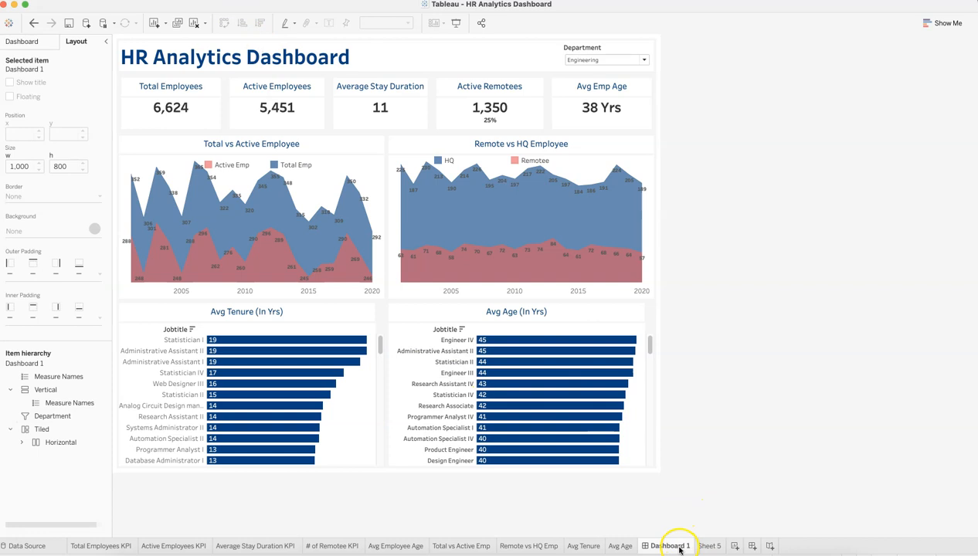
Create a new dashboard and place a tiled vertical container across the whole canvas.
{"action": "left_click", "coordinate": [750, 547]}
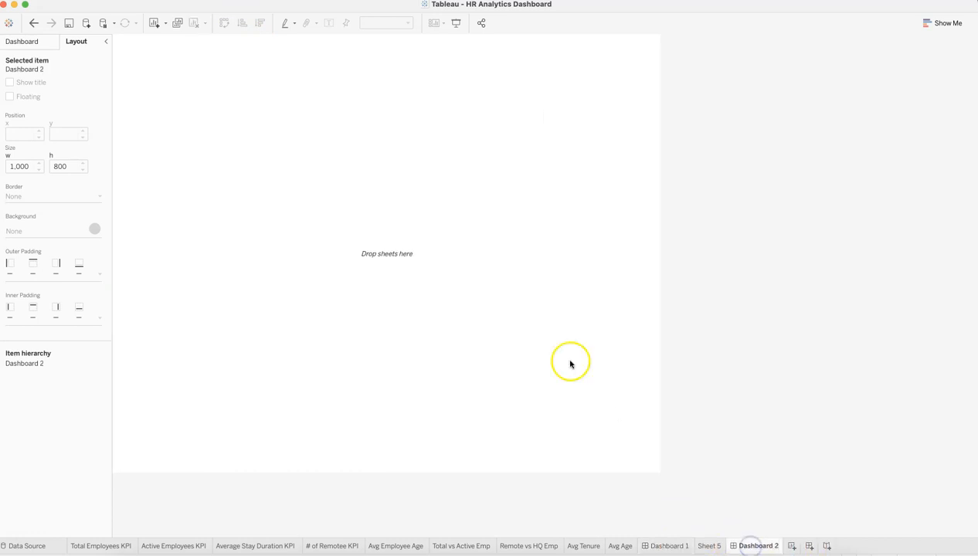
{"action": "left_click", "coordinate": [44, 43]}
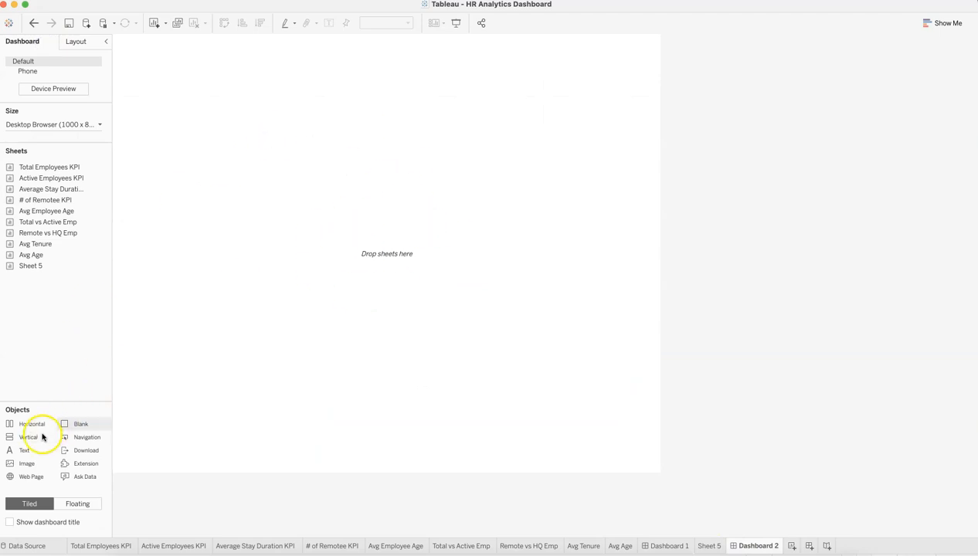
{"action": "left_click_drag", "start_coordinate": [33, 440], "coordinate": [273, 242]}
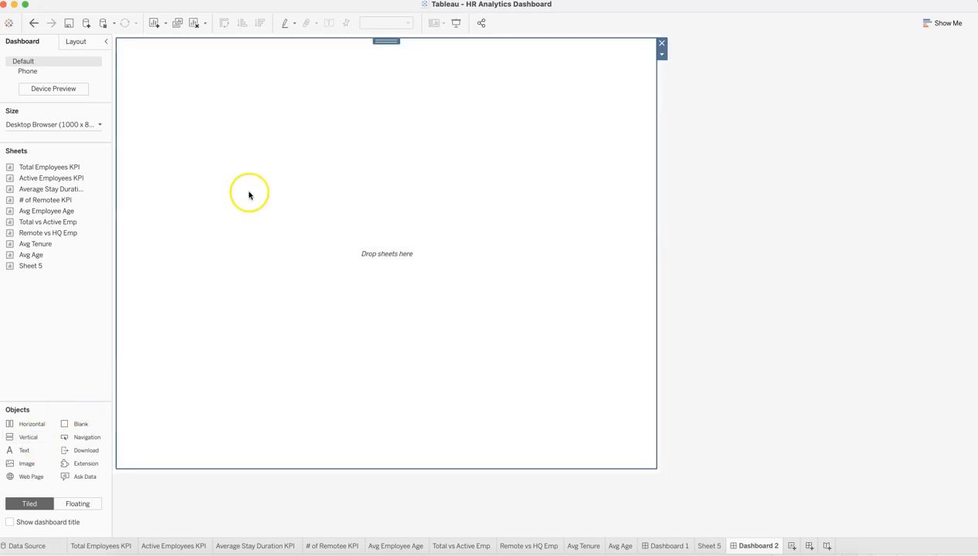
Set the vertical container's background to very light grey and compare it with Dashboard 1.
{"action": "left_click", "coordinate": [84, 41]}
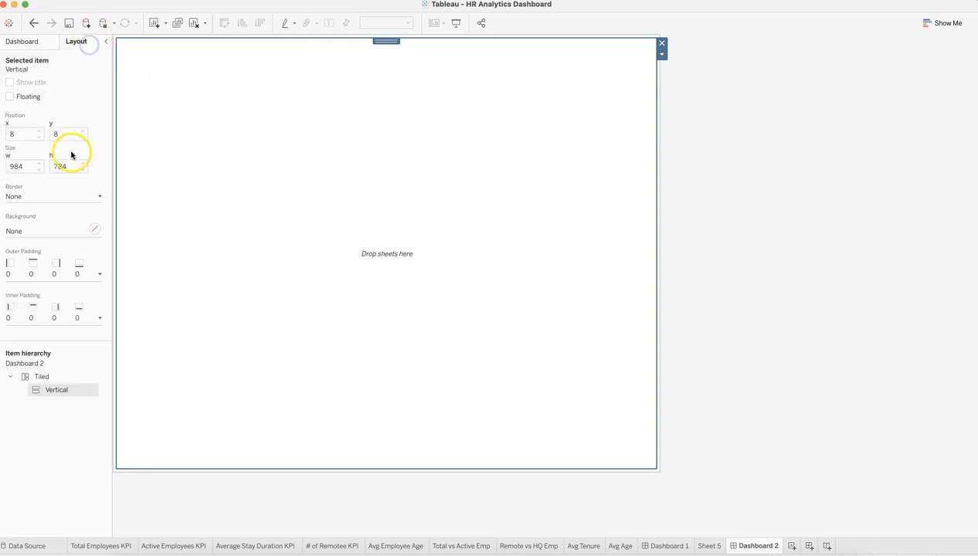
{"action": "left_click", "coordinate": [93, 229]}
{"action": "left_click", "coordinate": [24, 279]}
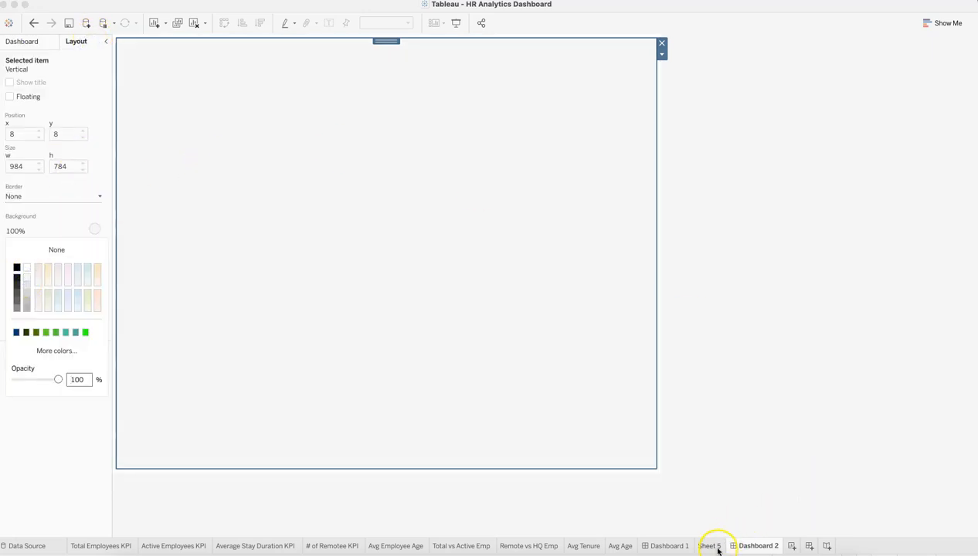
{"action": "left_click", "coordinate": [674, 546]}
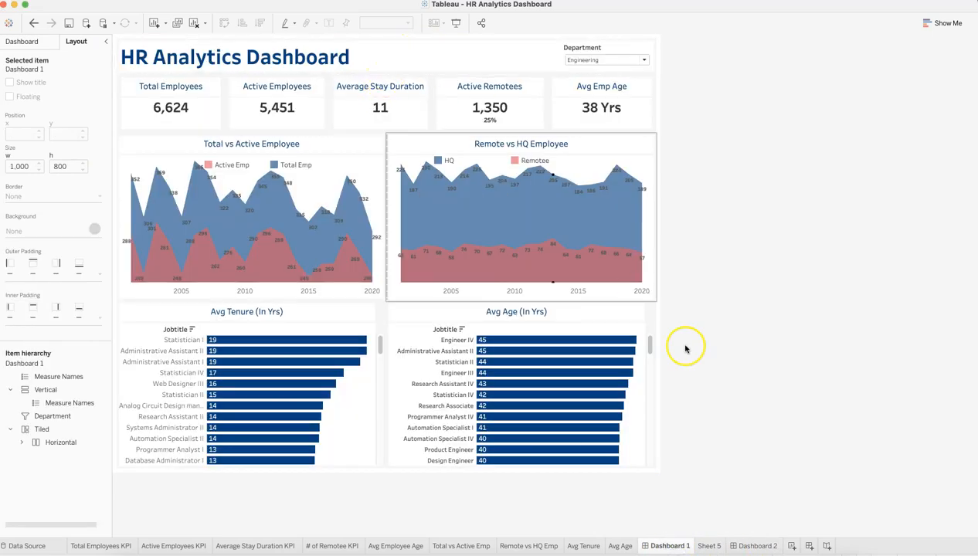
{"action": "left_click", "coordinate": [753, 546]}
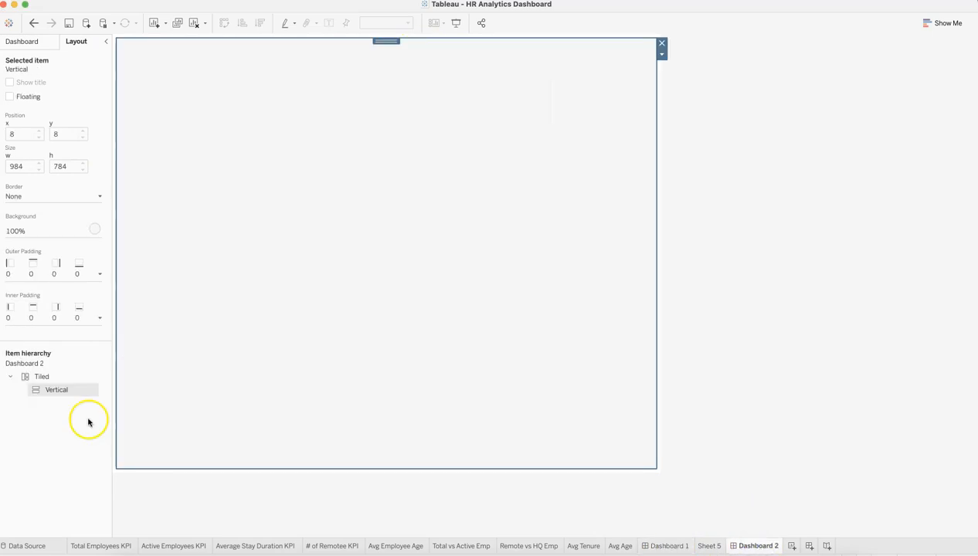
Add a text object to the vertical container reading "HR Analytics Dashboard".
{"action": "left_click", "coordinate": [22, 41]}
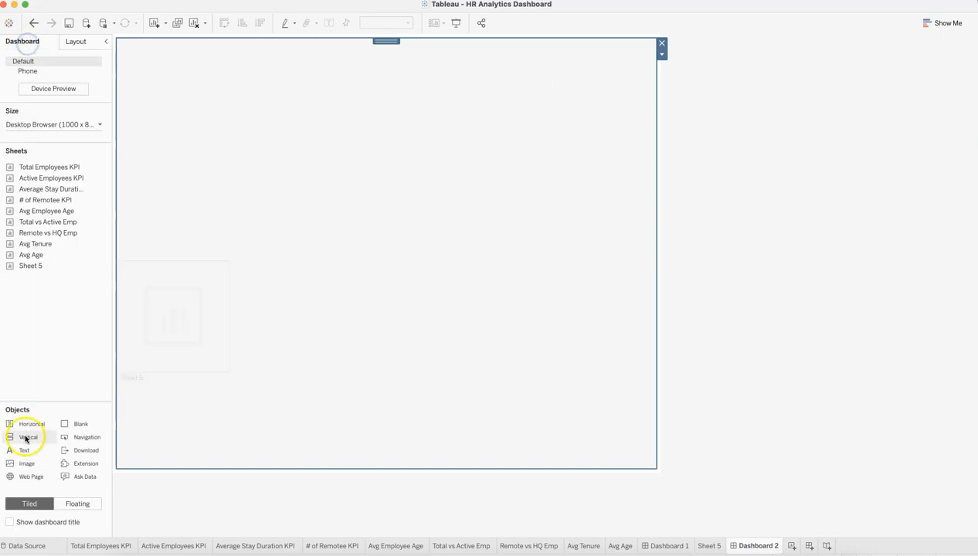
{"action": "left_click_drag", "start_coordinate": [27, 452], "coordinate": [281, 164]}
{"action": "type", "text": "HR"}
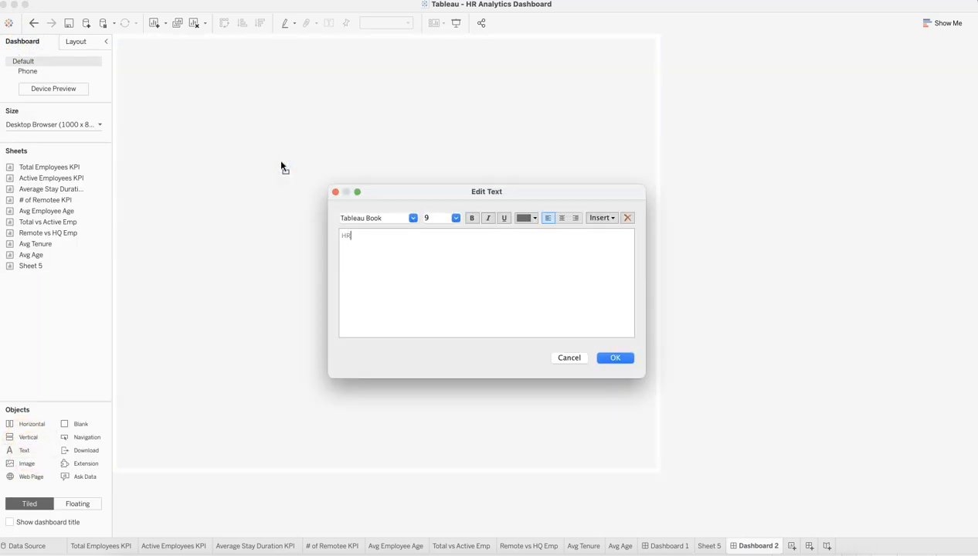
{"action": "type", "text": " Analytics Dashboard"}
Format all of the title text as Tableau Medium, size 24, in near-black grey, and apply it to the dashboard.
{"action": "key", "text": "super+a"}
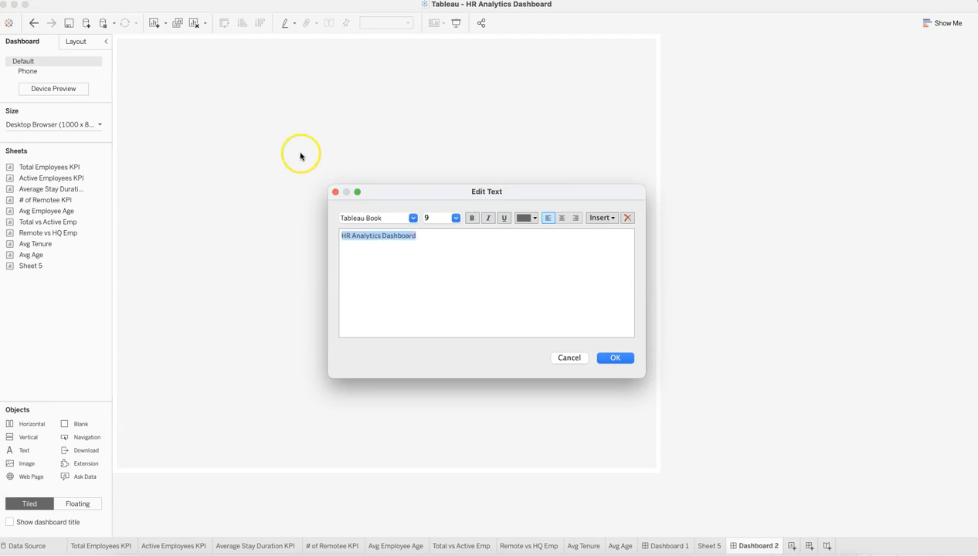
{"action": "left_click", "coordinate": [413, 217]}
{"action": "left_click", "coordinate": [413, 250]}
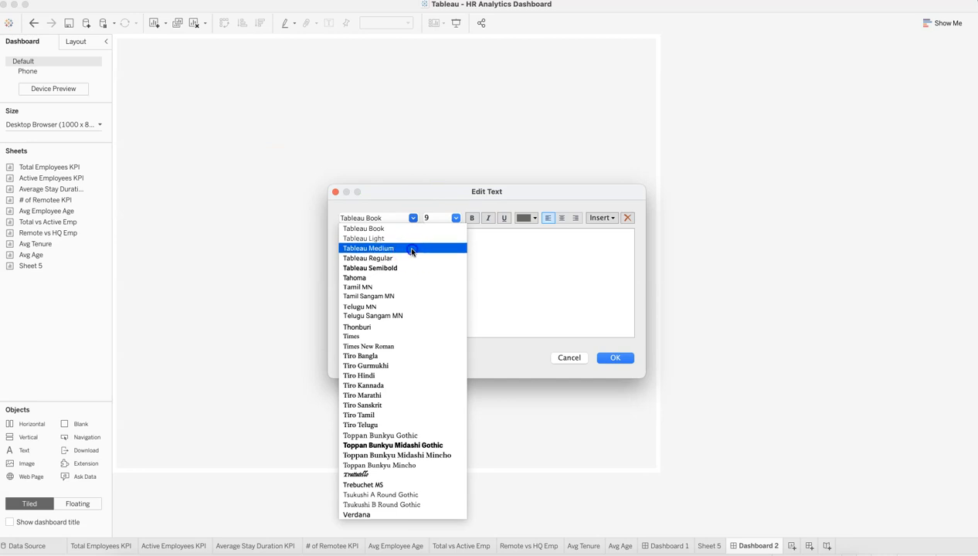
{"action": "left_click", "coordinate": [459, 221]}
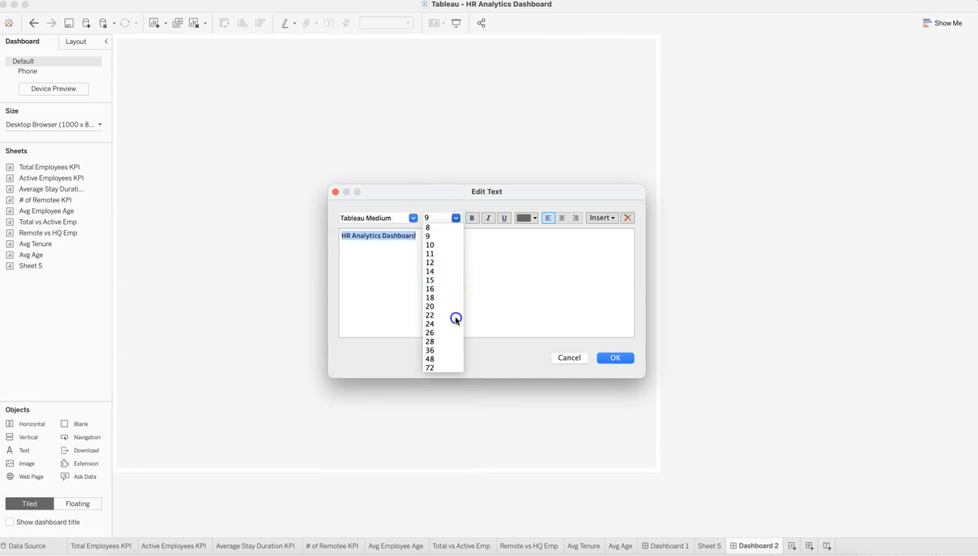
{"action": "left_click", "coordinate": [455, 320]}
{"action": "left_click", "coordinate": [454, 221]}
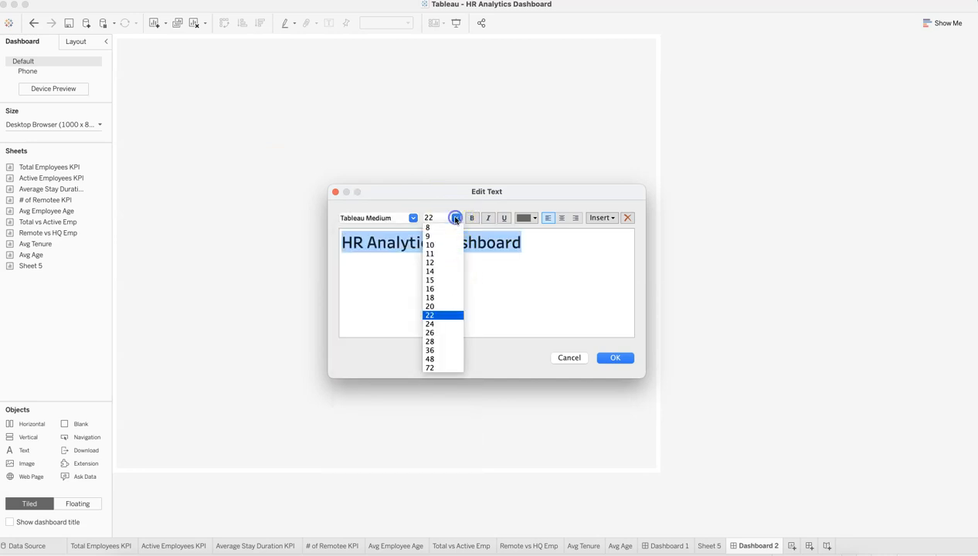
{"action": "left_click", "coordinate": [456, 321]}
{"action": "left_click", "coordinate": [533, 219]}
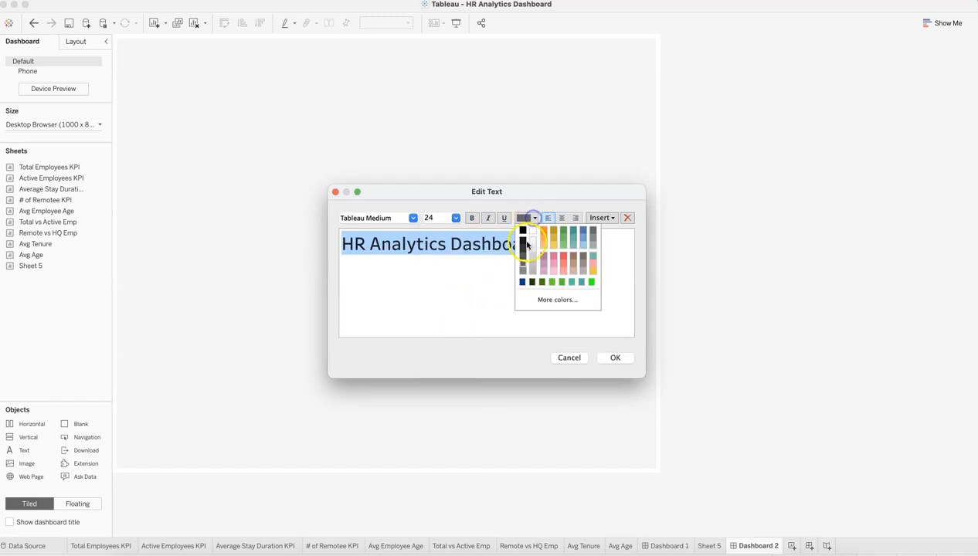
{"action": "left_click", "coordinate": [523, 248]}
{"action": "left_click", "coordinate": [607, 357]}
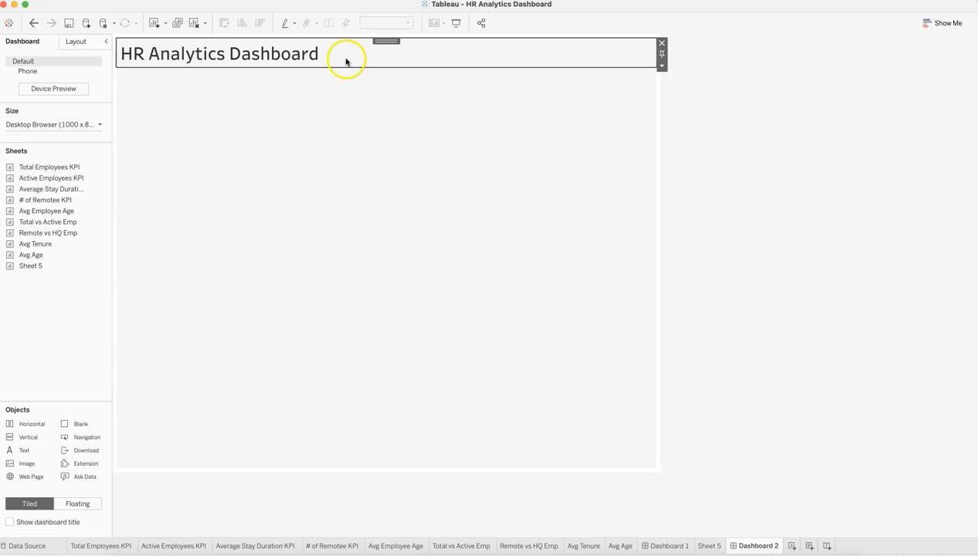
Make the HR Analytics Dashboard title text bold.
{"action": "double_click", "coordinate": [345, 61]}
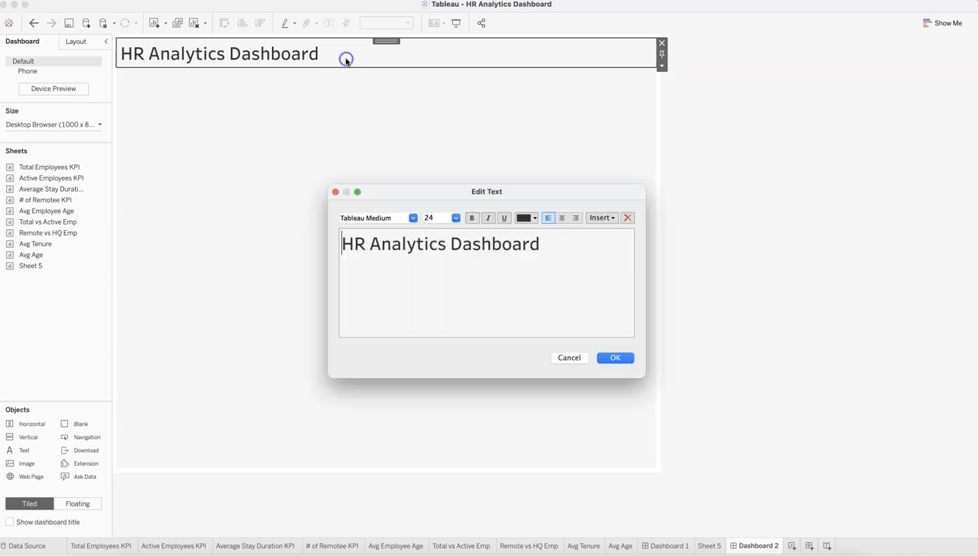
{"action": "left_click", "coordinate": [472, 219]}
{"action": "left_click", "coordinate": [616, 359]}
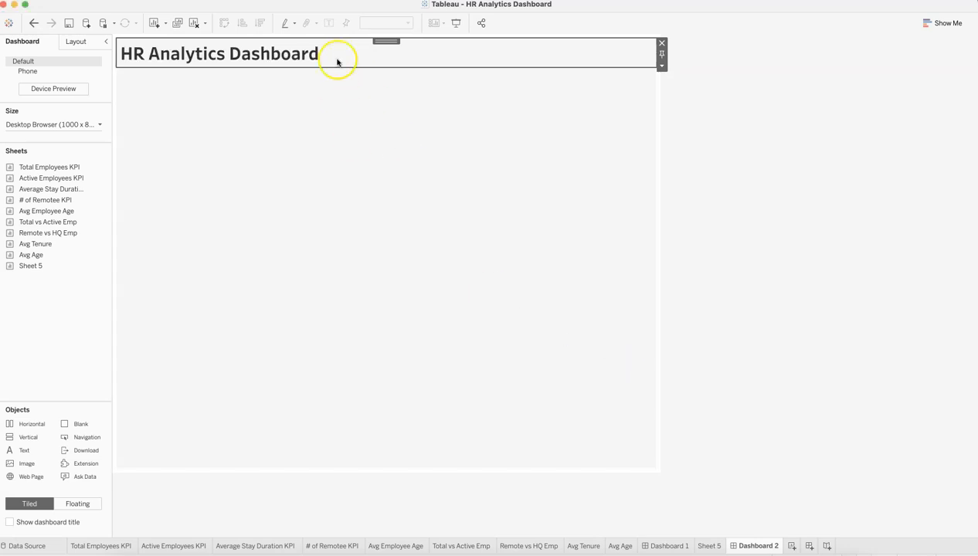
{"action": "left_click", "coordinate": [719, 218]}
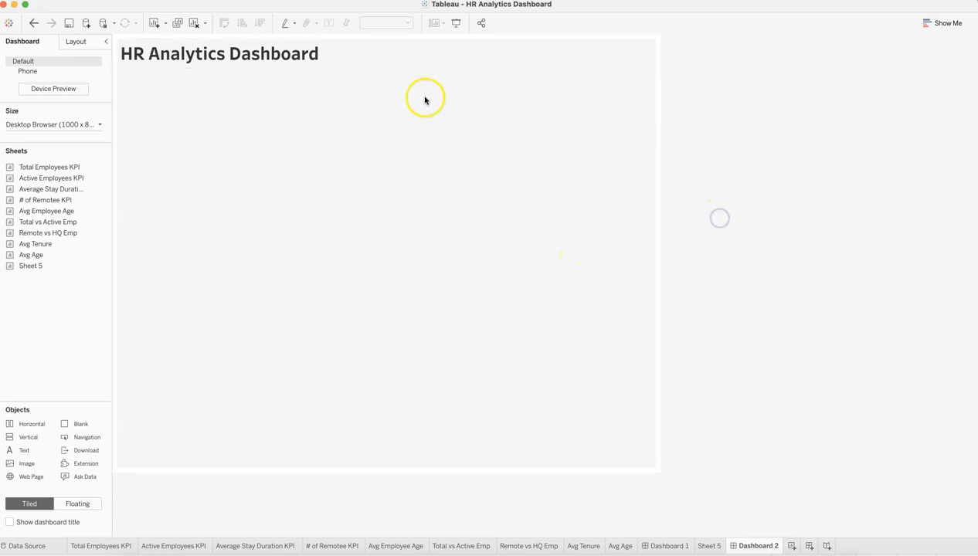
Set the title text object's background to white at 100% opacity.
{"action": "left_click", "coordinate": [431, 61]}
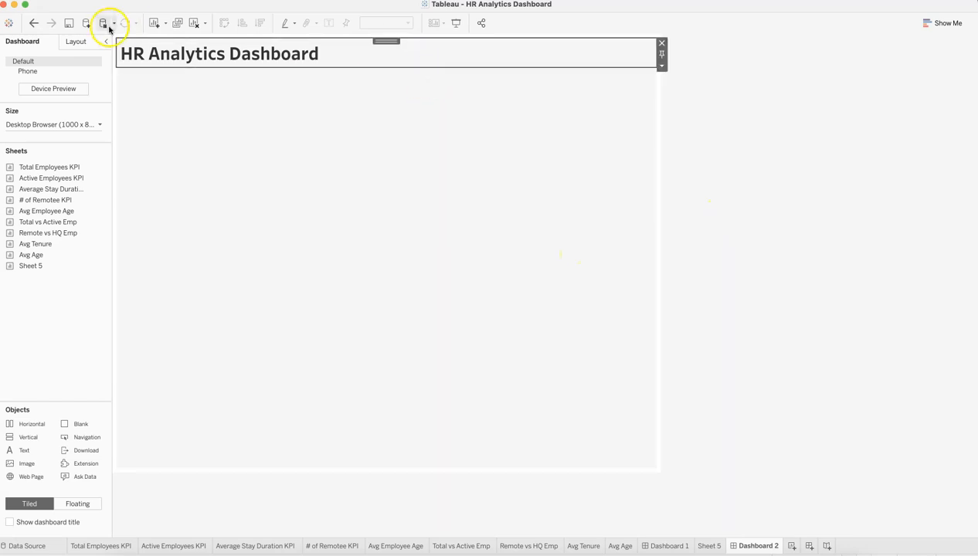
{"action": "left_click", "coordinate": [77, 42]}
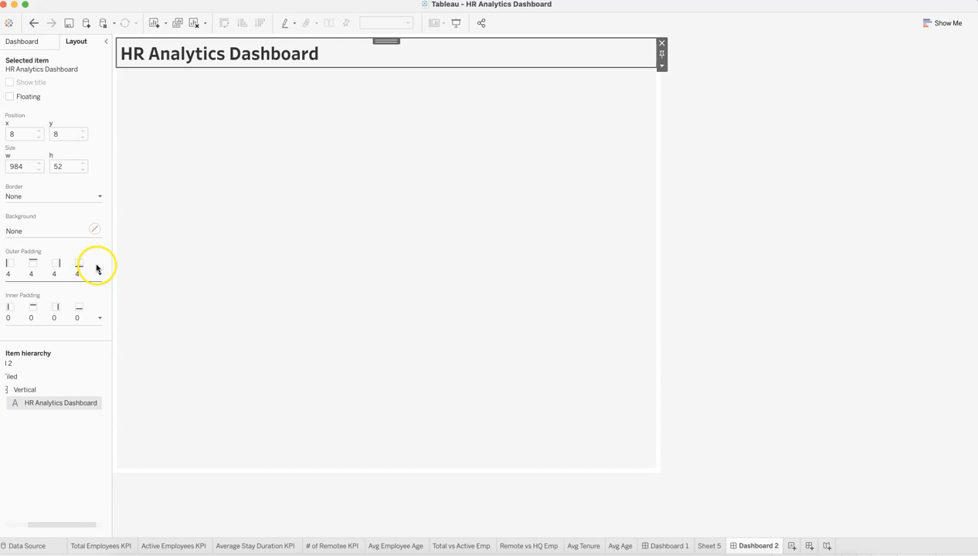
{"action": "left_click", "coordinate": [95, 228]}
{"action": "left_click", "coordinate": [25, 271]}
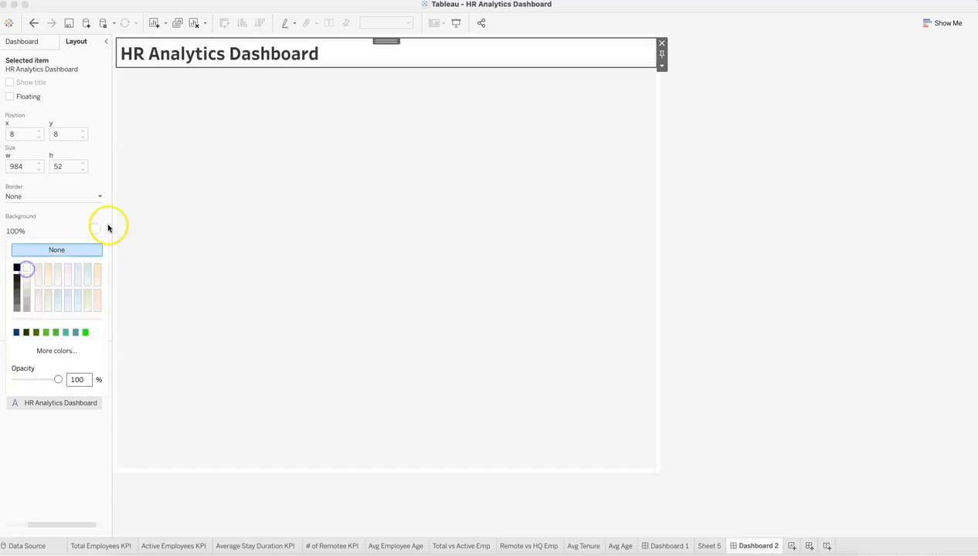
{"action": "left_click", "coordinate": [706, 190]}
{"action": "left_click", "coordinate": [502, 124]}
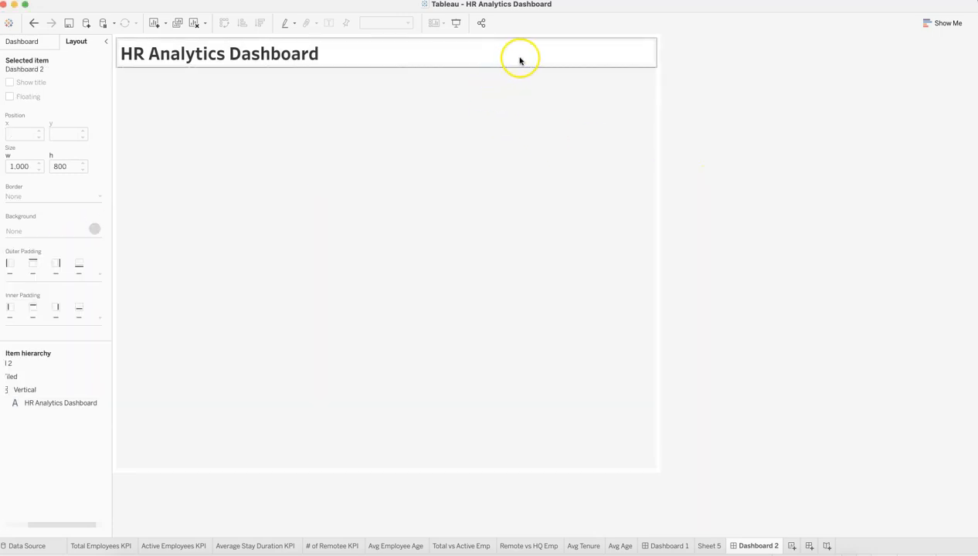
Check the title colour on Dashboard 1 and recolour the Dashboard 2 title text to the same dark blue.
{"action": "left_click", "coordinate": [674, 547]}
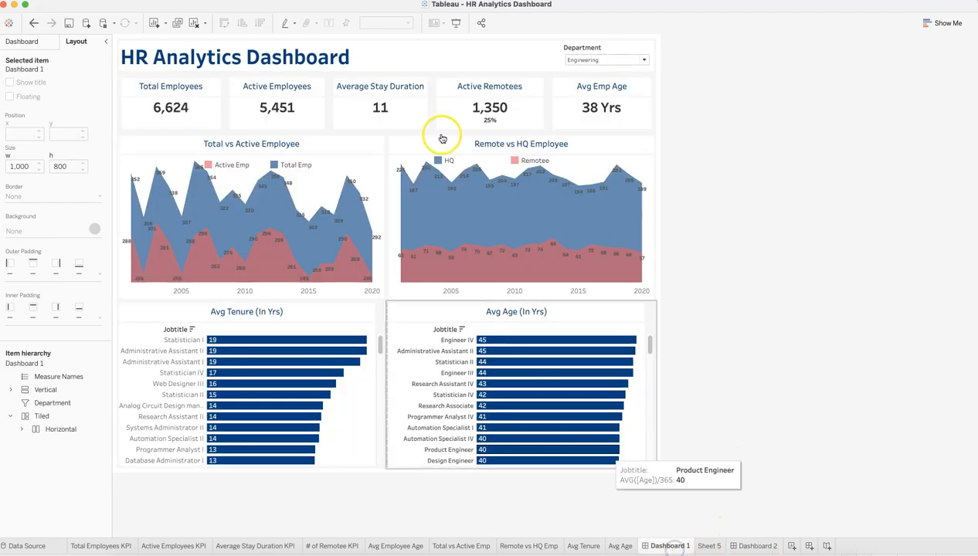
{"action": "left_click", "coordinate": [758, 546]}
{"action": "left_click", "coordinate": [276, 52]}
{"action": "double_click", "coordinate": [276, 53]}
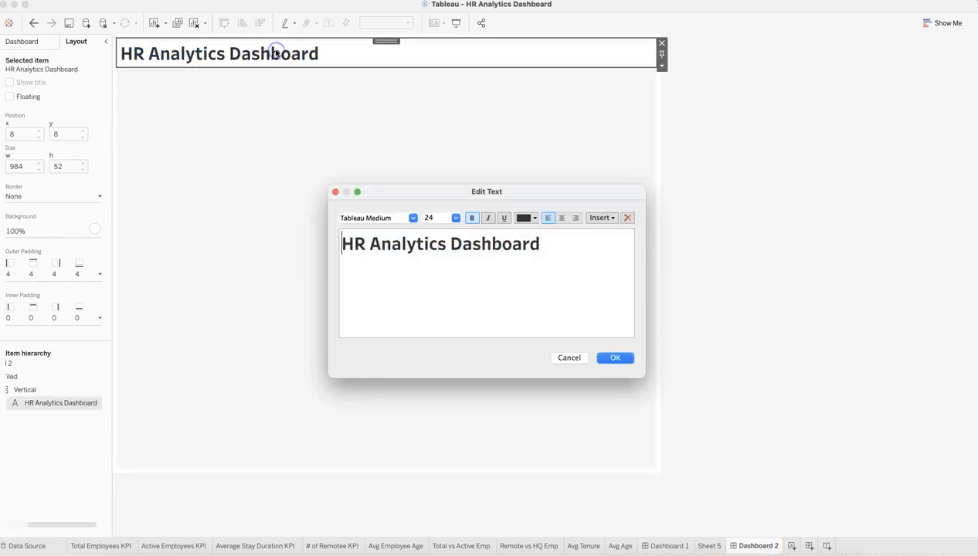
{"action": "left_click", "coordinate": [531, 220]}
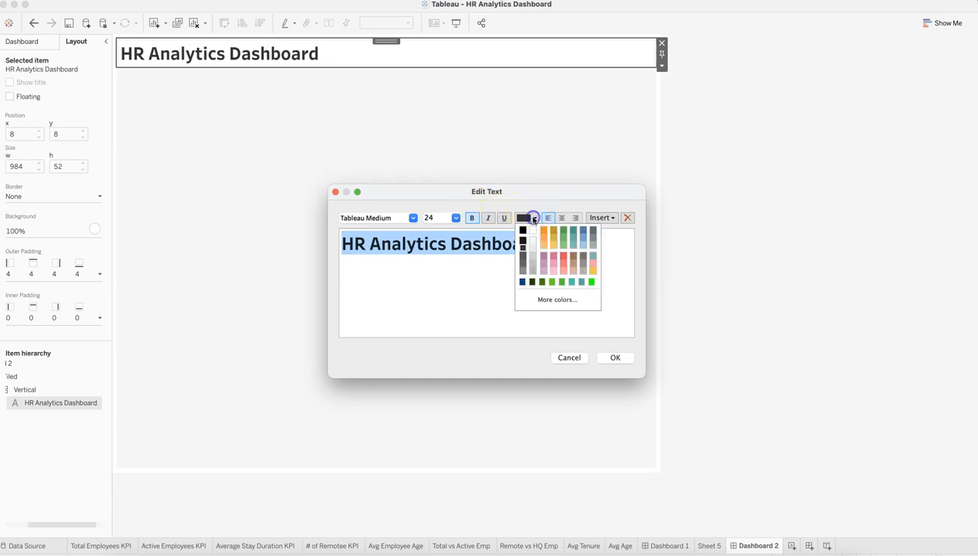
{"action": "left_click", "coordinate": [524, 284]}
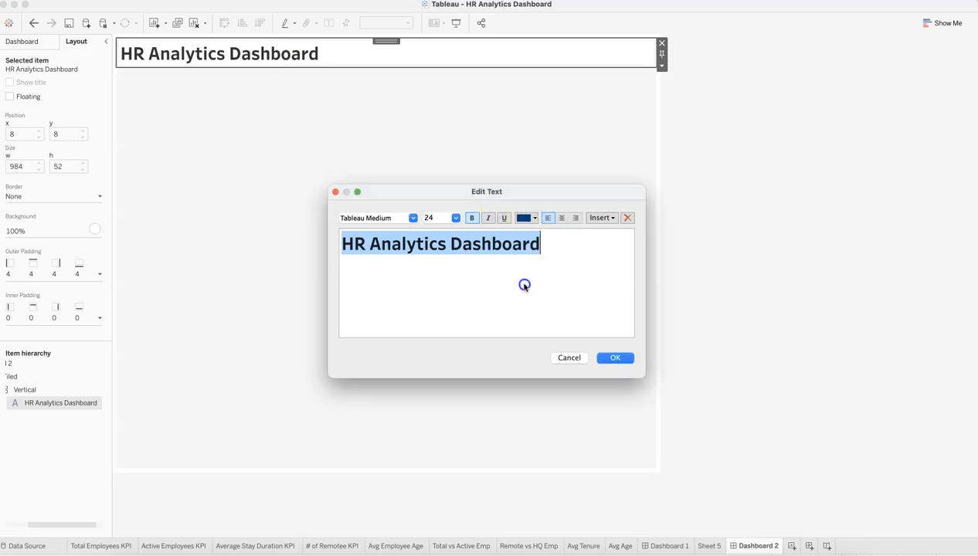
{"action": "left_click", "coordinate": [613, 358]}
{"action": "left_click", "coordinate": [811, 194]}
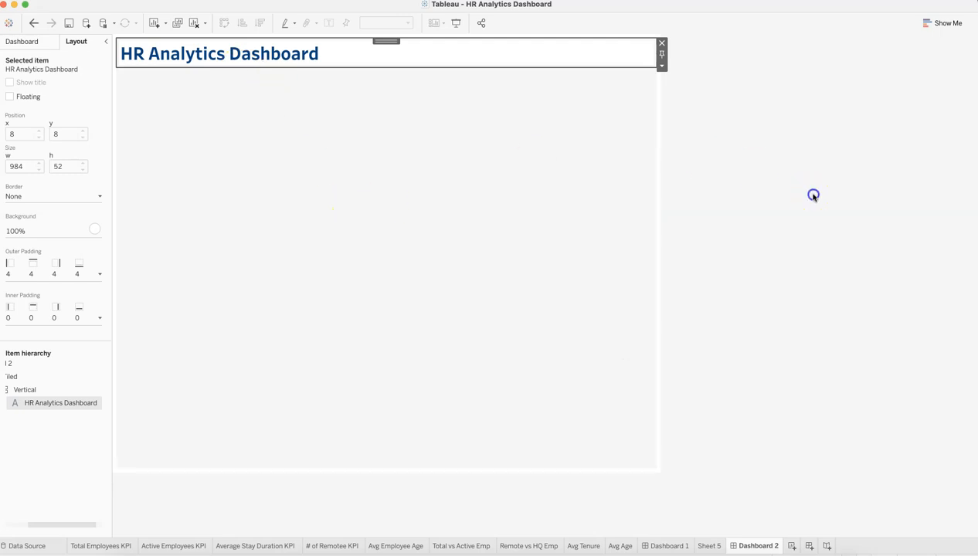
Check the KPI row's layout on Dashboard 1 and add a horizontal container below the title on Dashboard 2.
{"action": "left_click", "coordinate": [678, 548]}
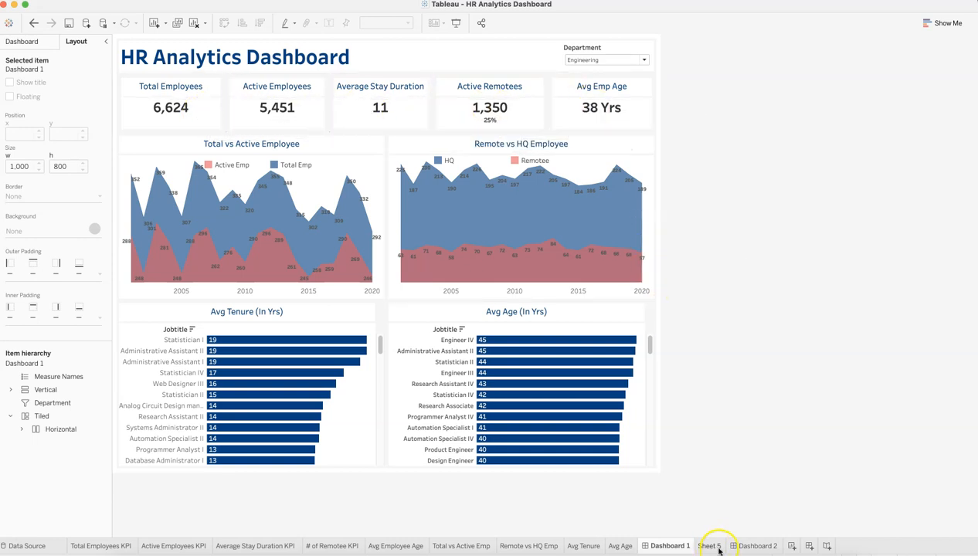
{"action": "left_click", "coordinate": [753, 546]}
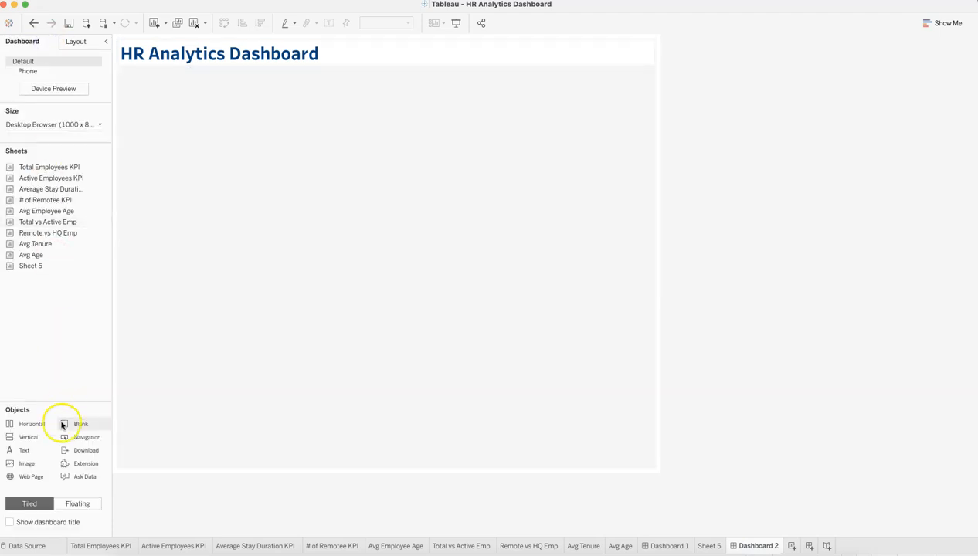
{"action": "left_click_drag", "start_coordinate": [43, 426], "coordinate": [230, 259]}
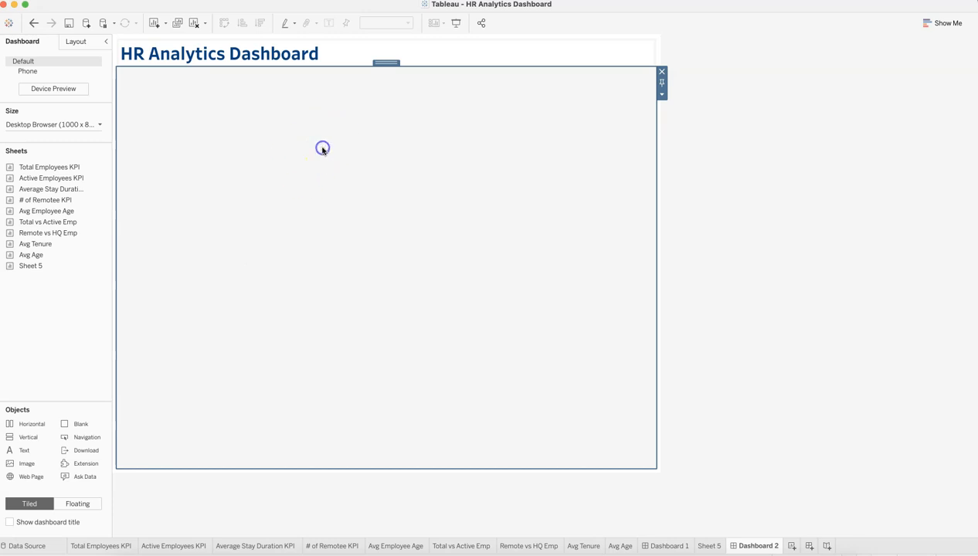
Add a vertical container beneath the horizontal one and shrink the horizontal container to a slim band under the title.
{"action": "mouse_move", "coordinate": [91, 221]}
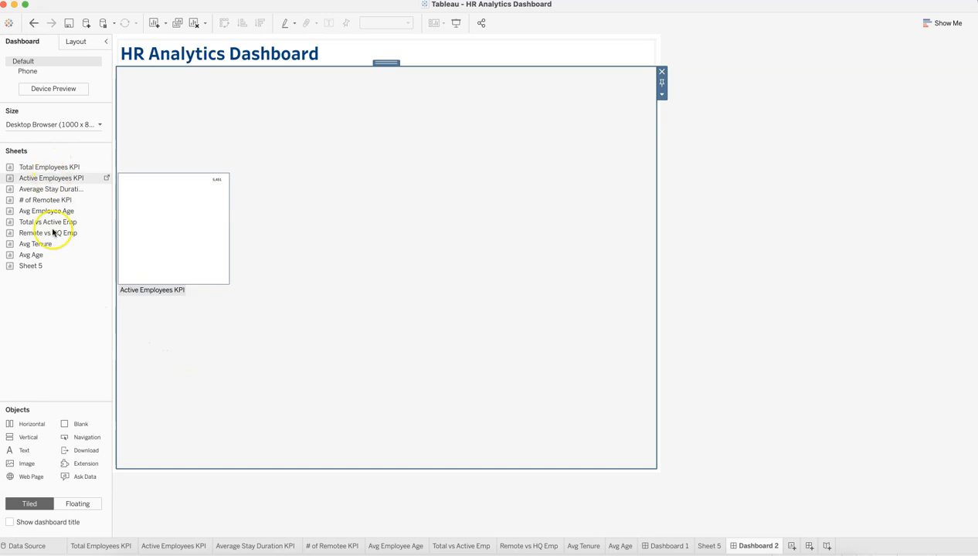
{"action": "left_click_drag", "start_coordinate": [28, 437], "coordinate": [259, 467]}
{"action": "left_click", "coordinate": [259, 174]}
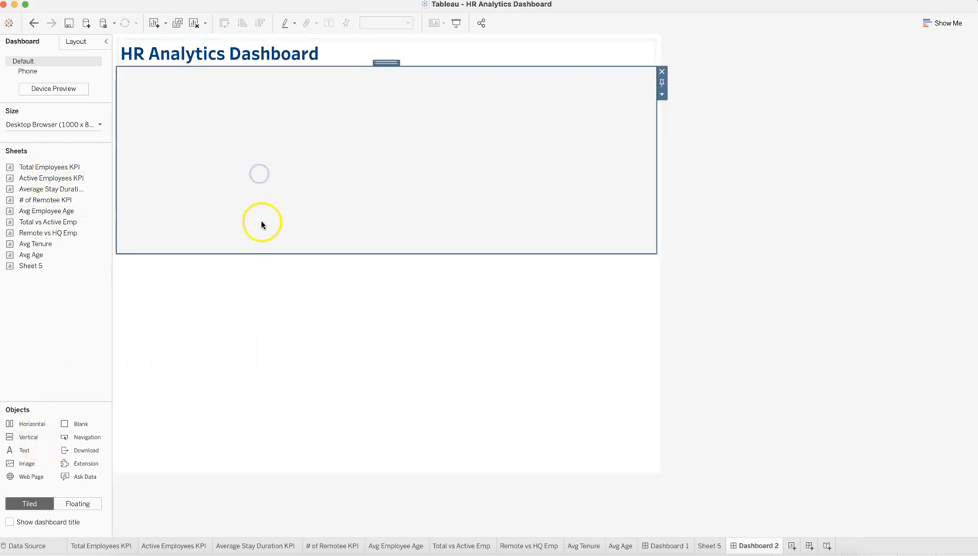
{"action": "left_click", "coordinate": [278, 303]}
{"action": "left_click", "coordinate": [258, 187]}
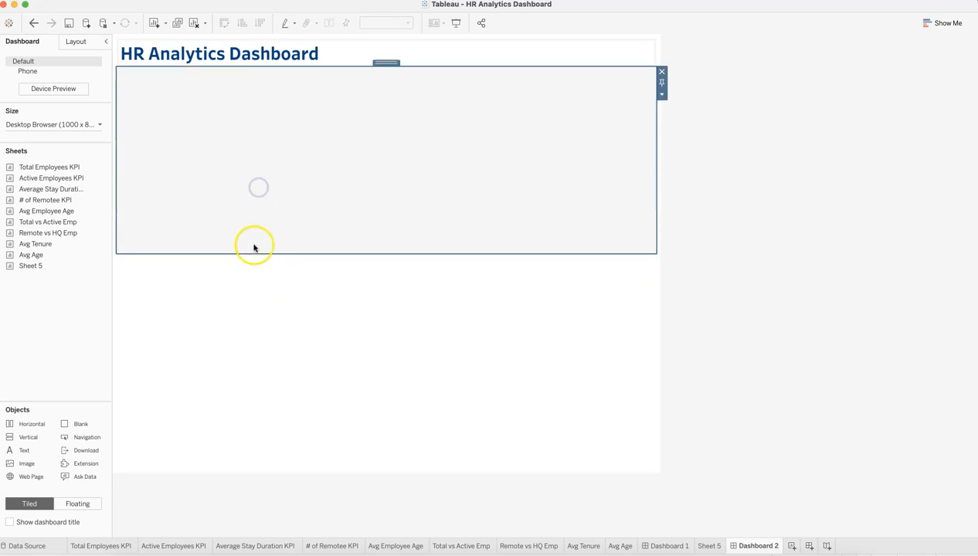
{"action": "left_click_drag", "start_coordinate": [254, 240], "coordinate": [269, 127]}
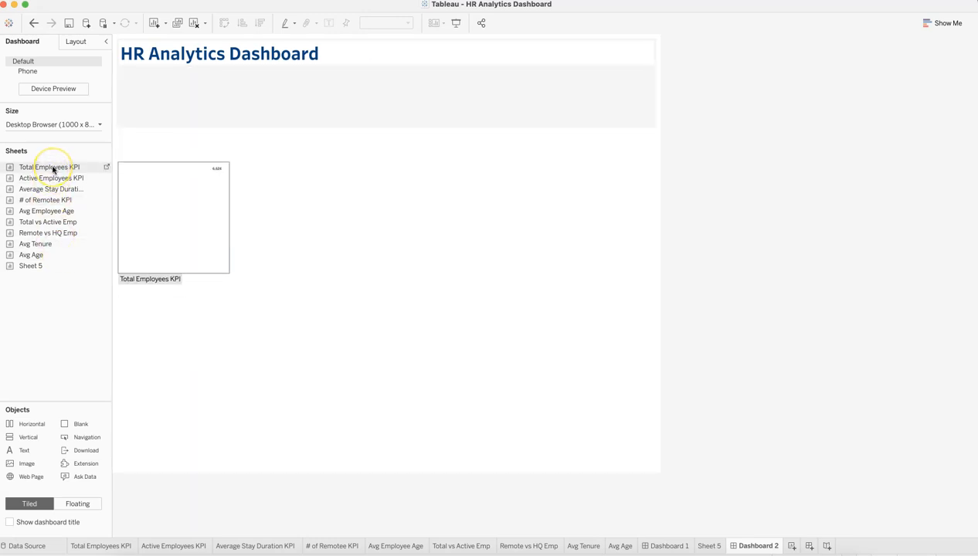
Place the Total Employees KPI and Active Employees KPI sheets side by side in the horizontal container.
{"action": "left_click_drag", "start_coordinate": [52, 170], "coordinate": [157, 105]}
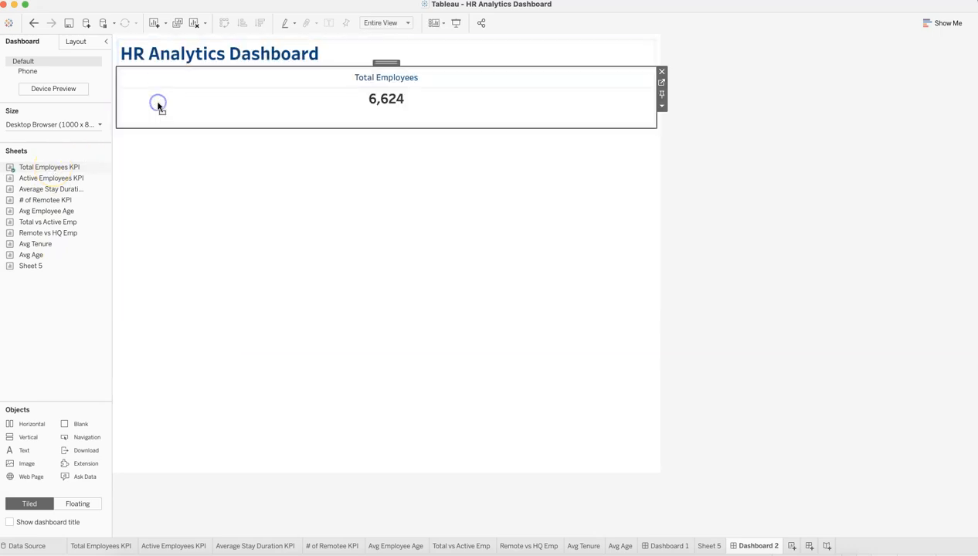
{"action": "left_click_drag", "start_coordinate": [61, 179], "coordinate": [405, 103]}
{"action": "key", "text": "super+z"}
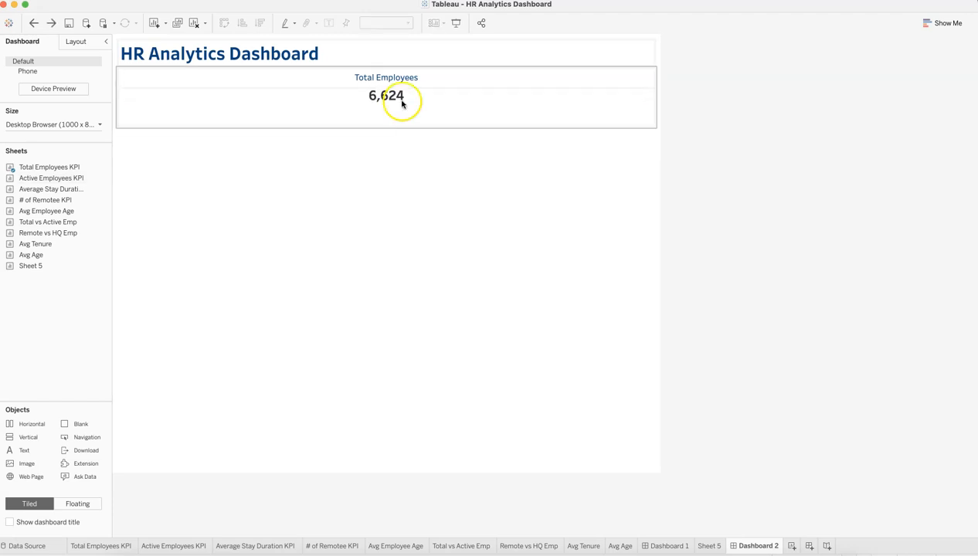
{"action": "left_click_drag", "start_coordinate": [64, 179], "coordinate": [528, 94]}
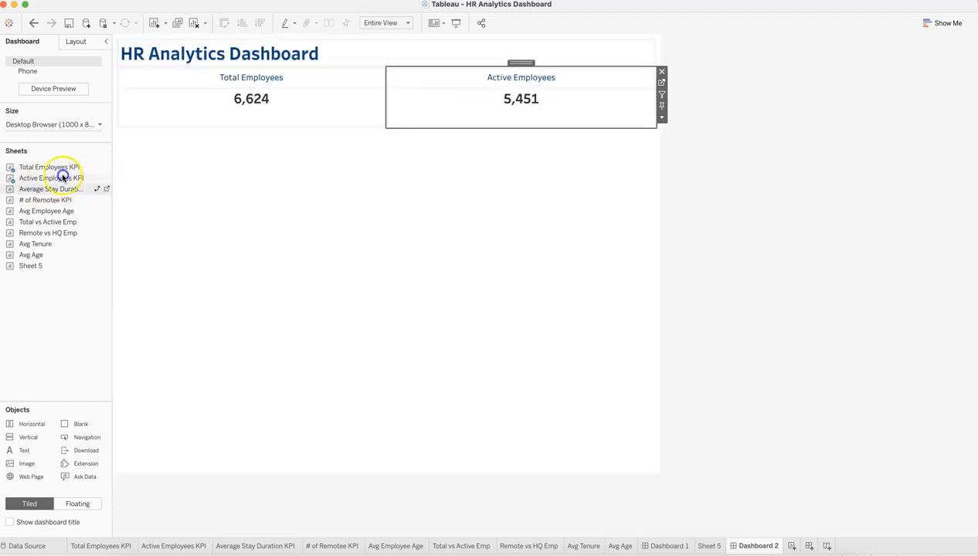
Add the Average Stay Duration and # of Remotee KPI sheets to the row, with Avg Employee Age between them.
{"action": "left_click", "coordinate": [553, 96]}
{"action": "left_click_drag", "start_coordinate": [553, 96], "coordinate": [552, 96]}
{"action": "left_click_drag", "start_coordinate": [73, 203], "coordinate": [578, 94]}
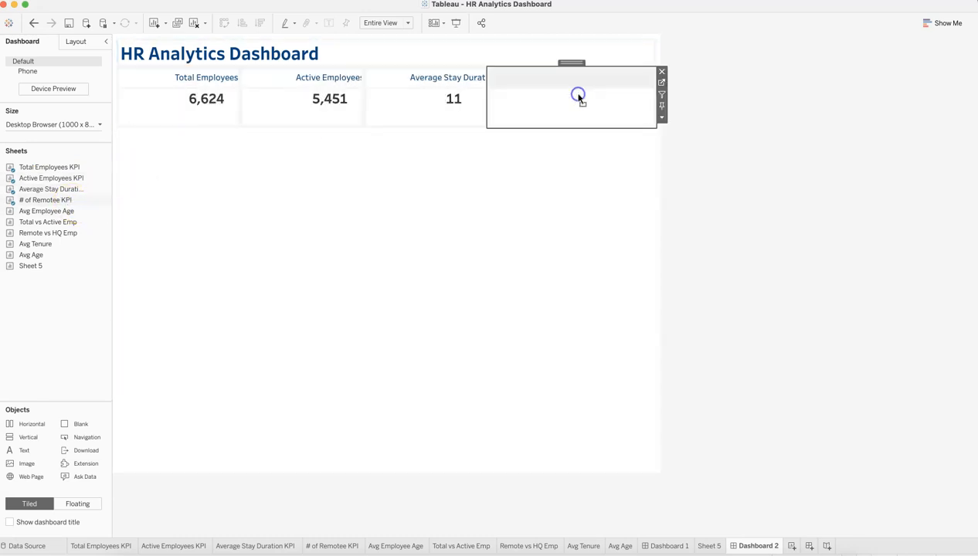
{"action": "left_click", "coordinate": [69, 211]}
{"action": "left_click_drag", "start_coordinate": [68, 211], "coordinate": [545, 106]}
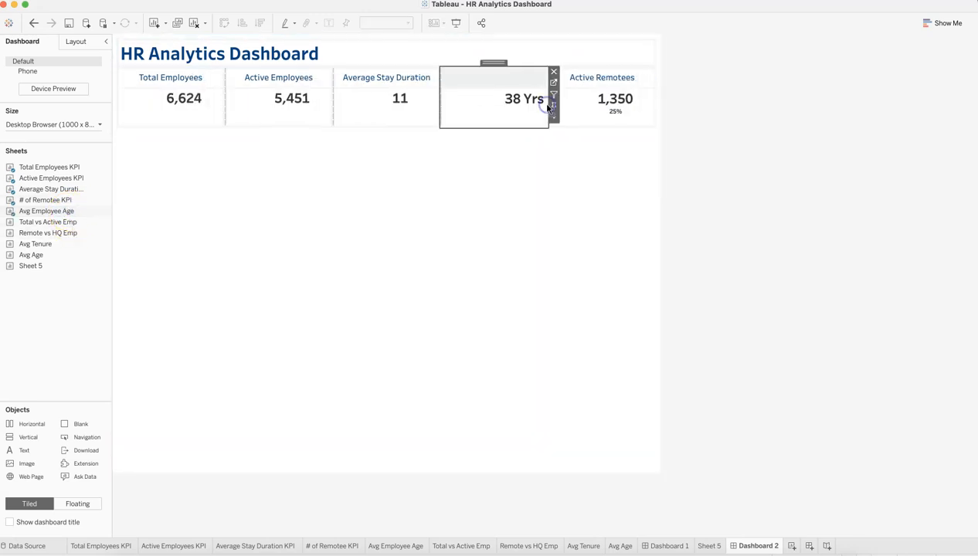
{"action": "left_click", "coordinate": [794, 144]}
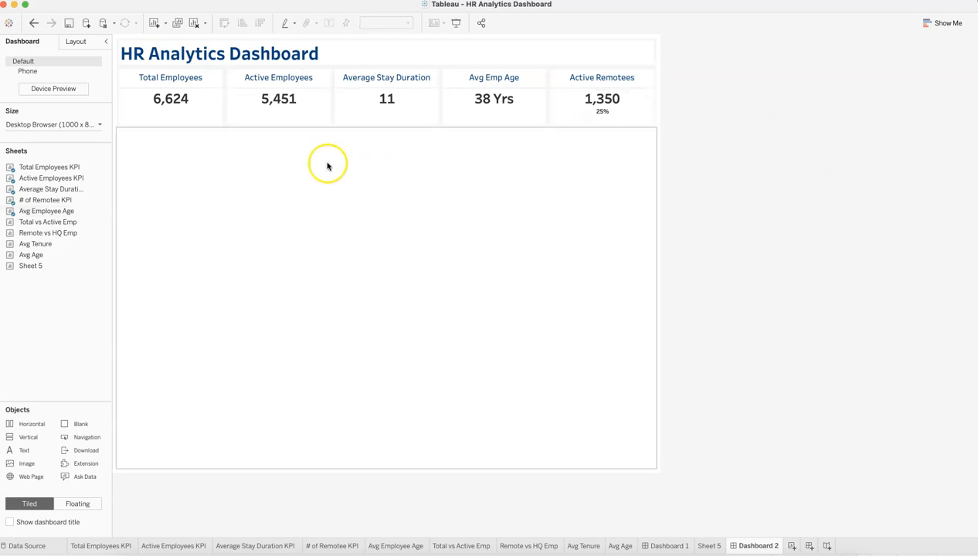
Compare the KPI spacing with Dashboard 1 and set the Total Employees KPI's inner padding to 4 on all sides.
{"action": "left_click", "coordinate": [673, 546]}
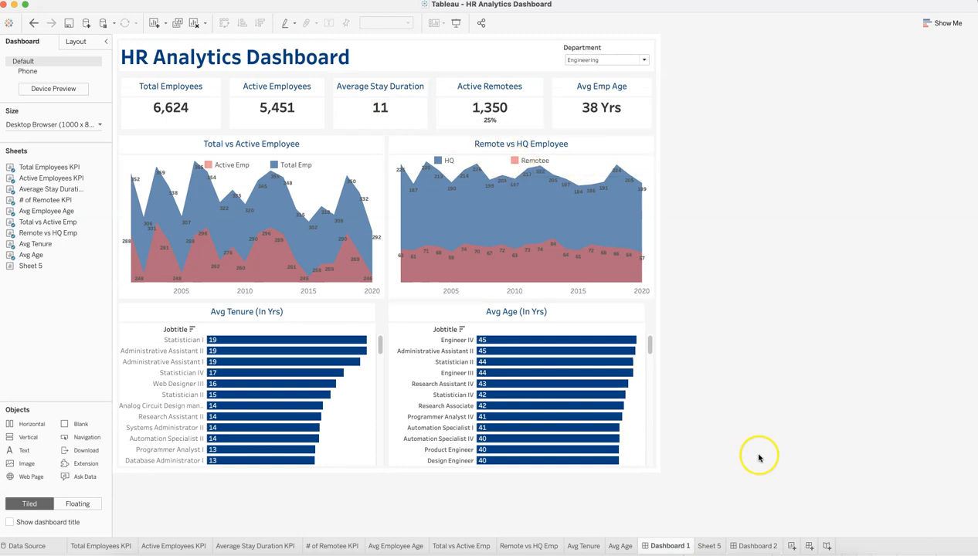
{"action": "left_click", "coordinate": [761, 546]}
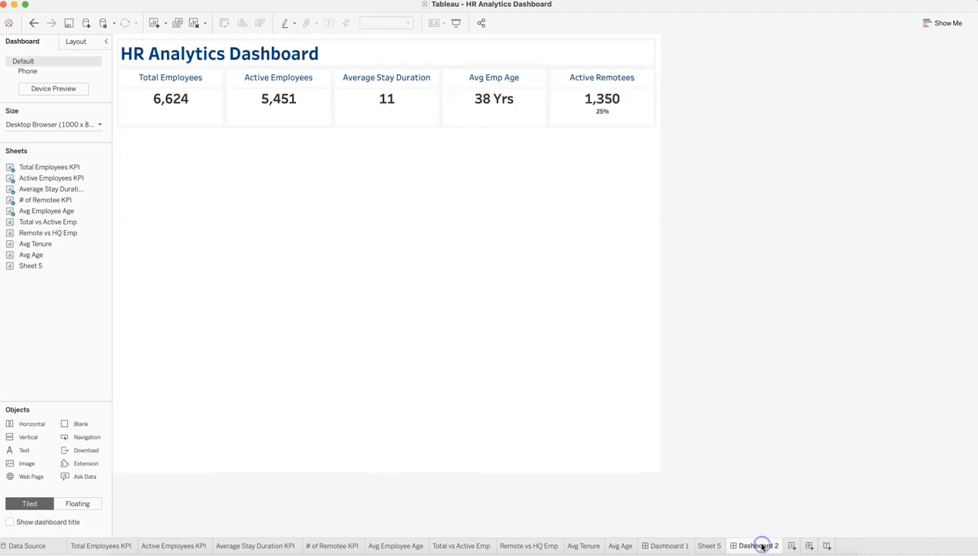
{"action": "left_click", "coordinate": [218, 77]}
{"action": "left_click", "coordinate": [81, 41]}
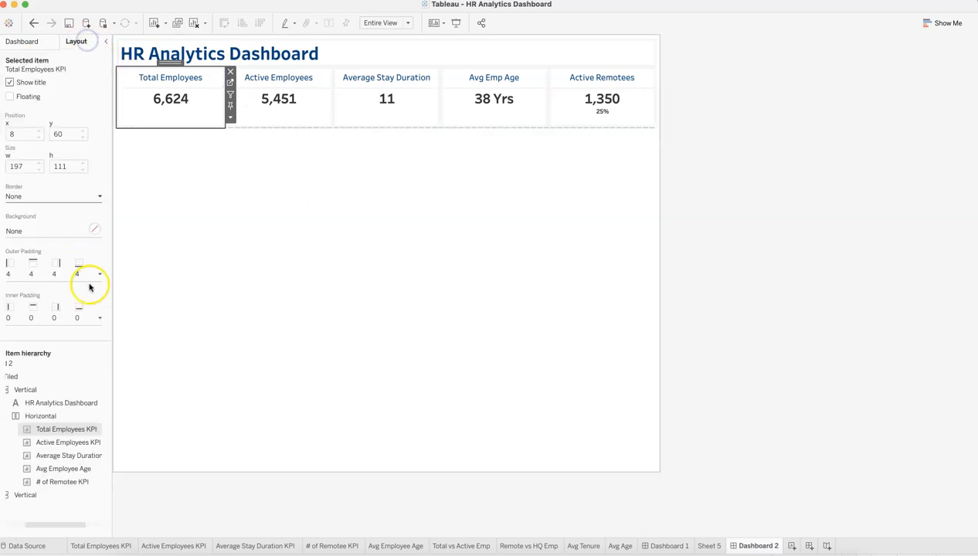
{"action": "left_click", "coordinate": [100, 319]}
{"action": "left_click", "coordinate": [74, 355]}
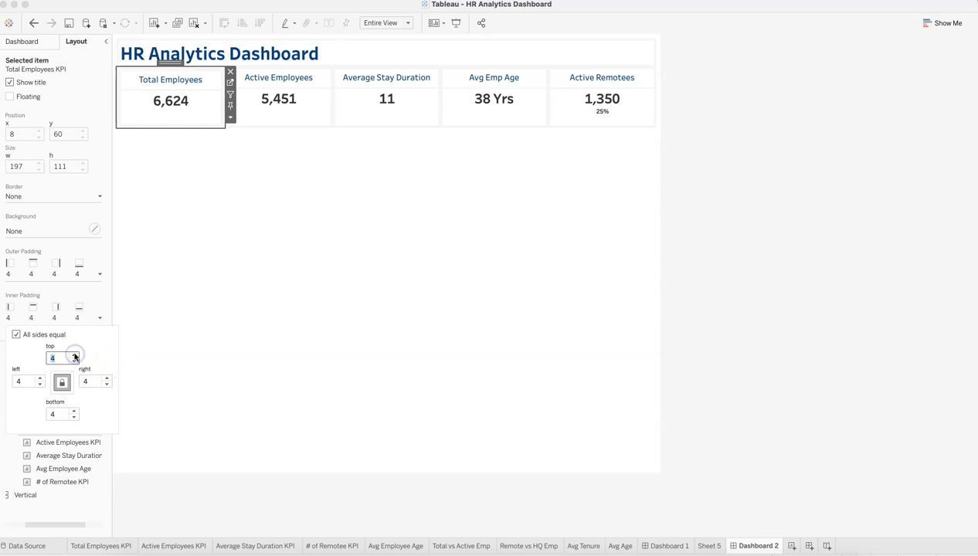
Set the inner padding of the Active Employees and Average Stay Duration KPIs to 4 on all sides.
{"action": "left_click", "coordinate": [326, 80]}
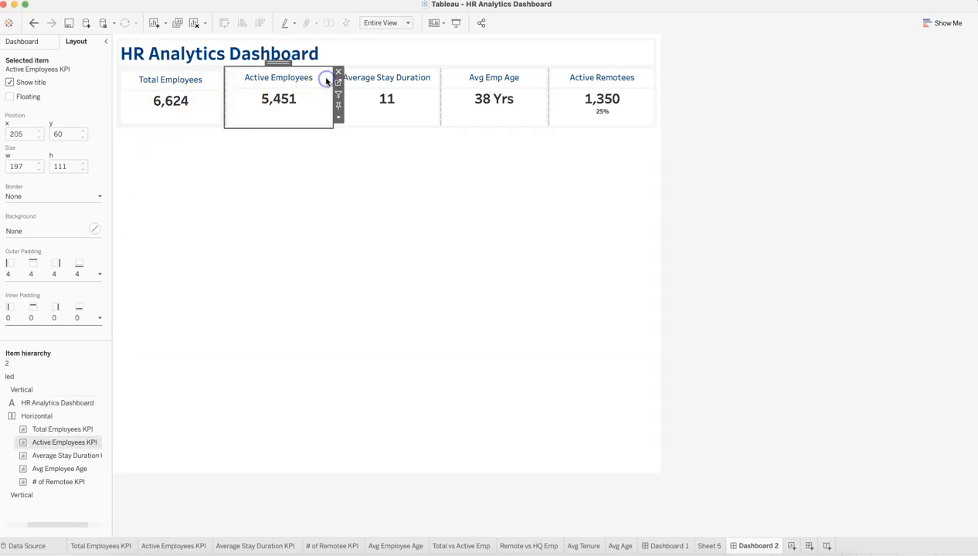
{"action": "left_click", "coordinate": [99, 318]}
{"action": "left_click", "coordinate": [75, 355]}
{"action": "left_click", "coordinate": [75, 354]}
{"action": "left_click", "coordinate": [75, 354]}
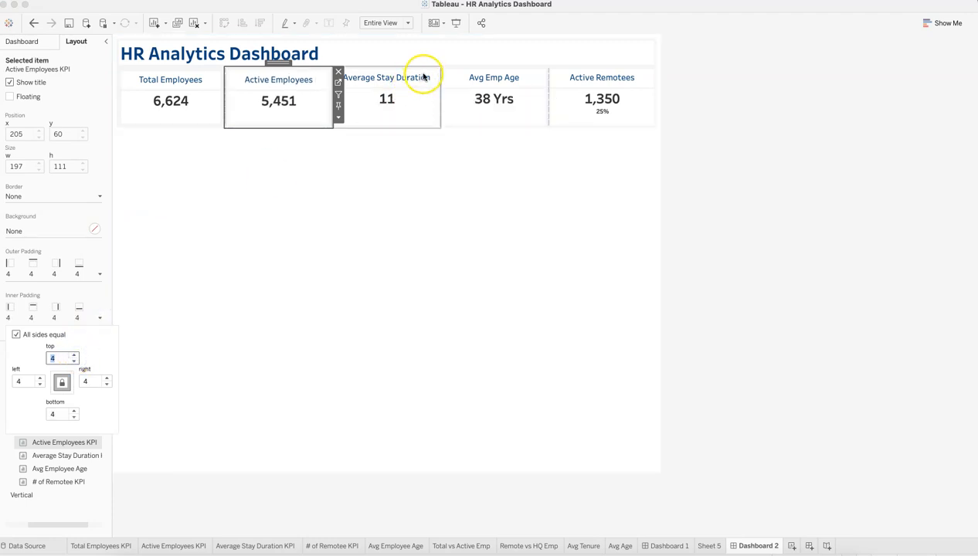
{"action": "left_click", "coordinate": [421, 78]}
{"action": "left_click", "coordinate": [100, 319]}
{"action": "type", "text": "4"}
{"action": "key", "text": "Return"}
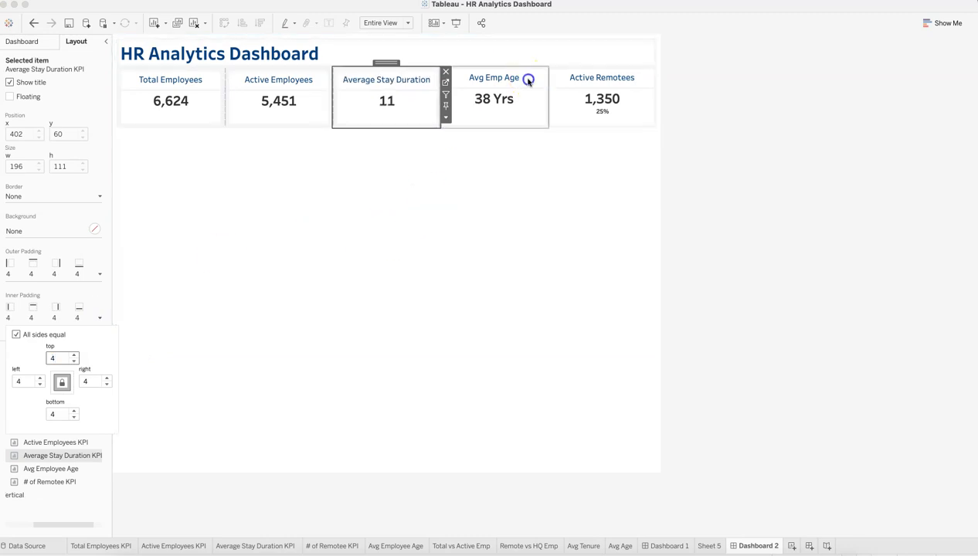
Set the inner padding of the Avg Emp Age and Active Remotees KPIs to 4 on all sides.
{"action": "left_click", "coordinate": [529, 80]}
{"action": "left_click", "coordinate": [98, 323]}
{"action": "type", "text": "4"}
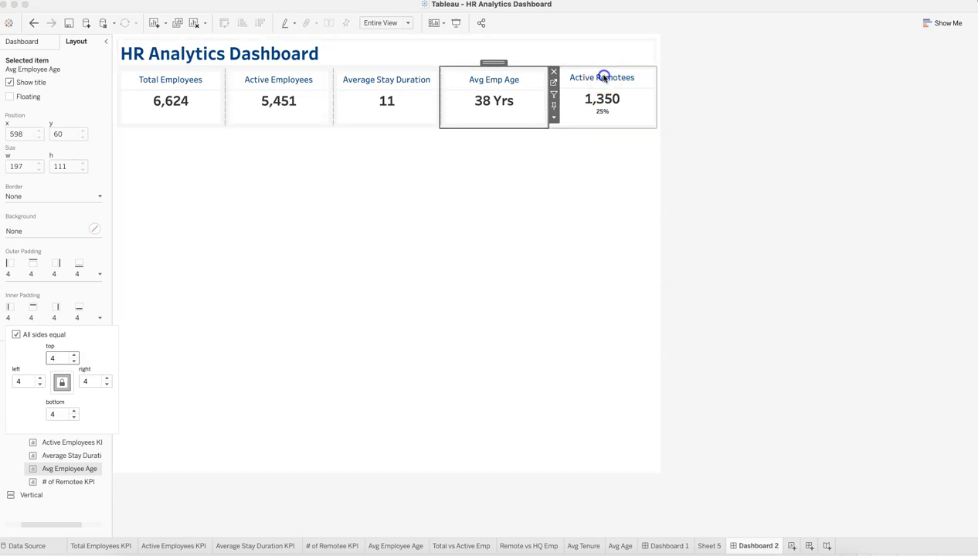
{"action": "left_click", "coordinate": [604, 78]}
{"action": "left_click", "coordinate": [100, 319]}
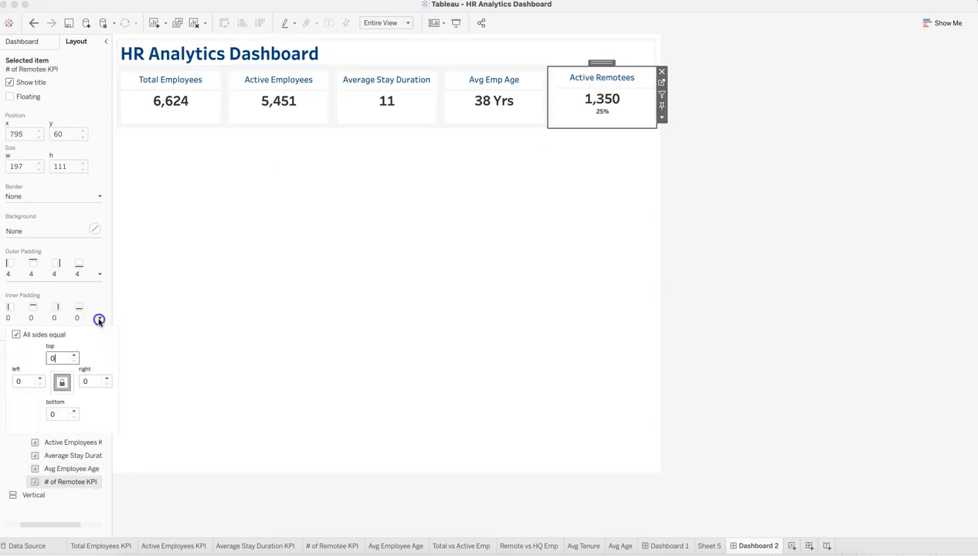
{"action": "left_click", "coordinate": [624, 404]}
{"action": "left_click", "coordinate": [799, 302]}
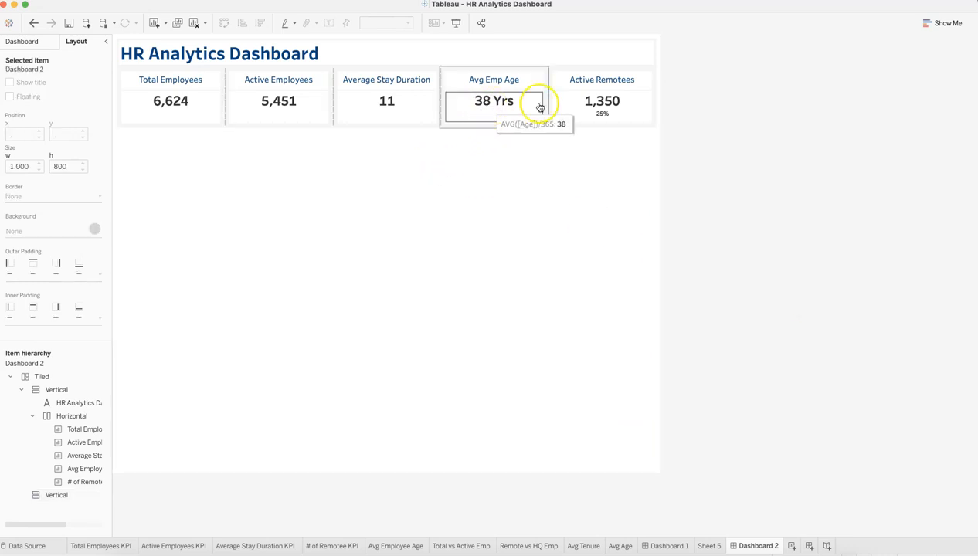
Check the chart layout on Dashboard 1 and remove the empty vertical container below the KPI row on Dashboard 2.
{"action": "left_click", "coordinate": [668, 546]}
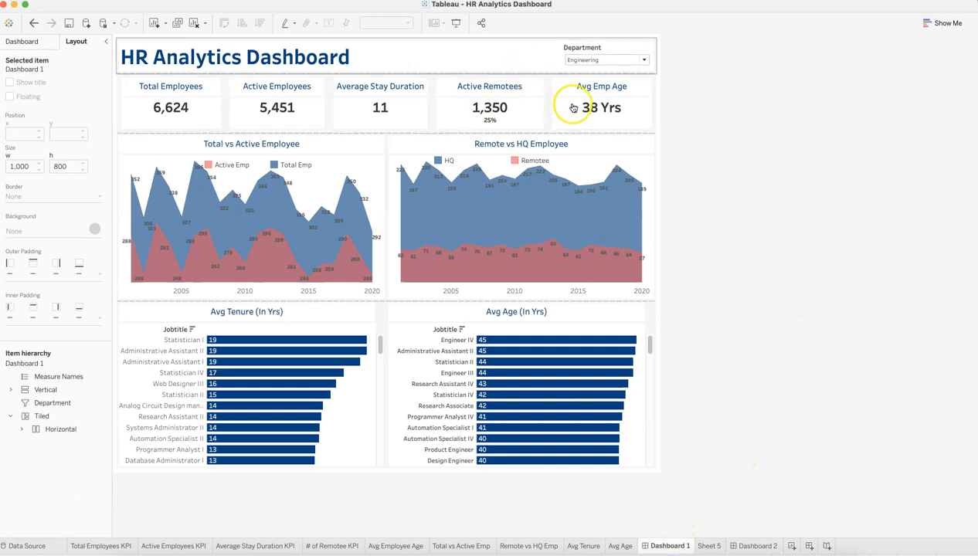
{"action": "left_click", "coordinate": [753, 546]}
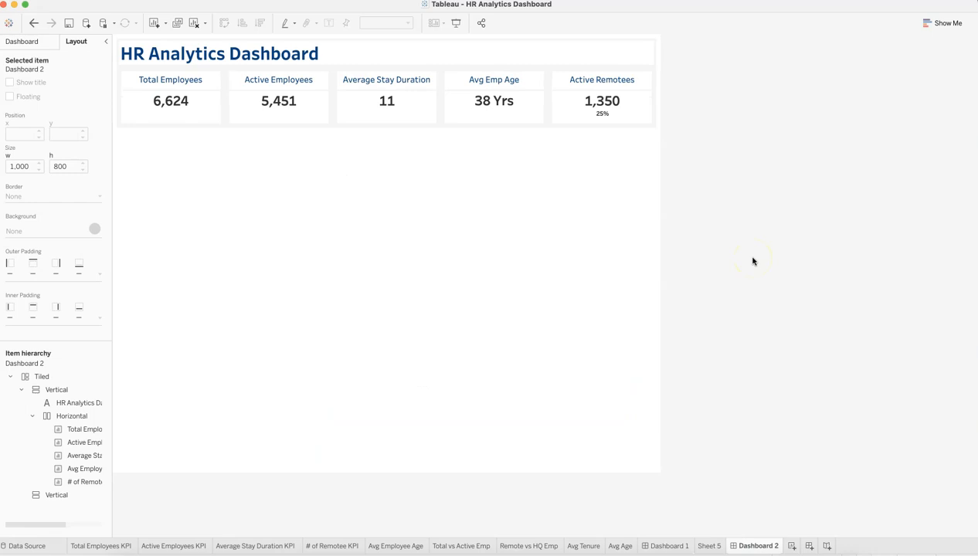
{"action": "left_click", "coordinate": [248, 203]}
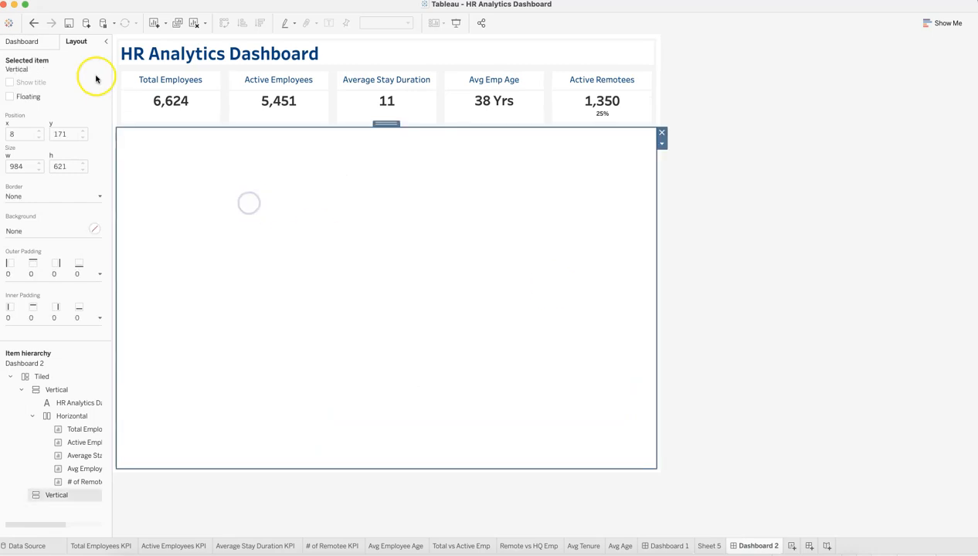
{"action": "left_click", "coordinate": [44, 46]}
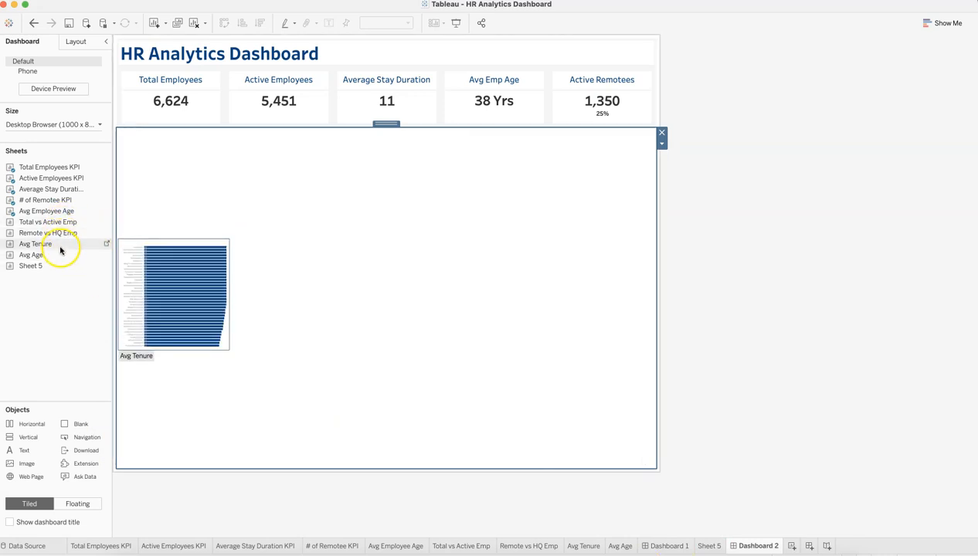
{"action": "left_click_drag", "start_coordinate": [53, 481], "coordinate": [235, 275]}
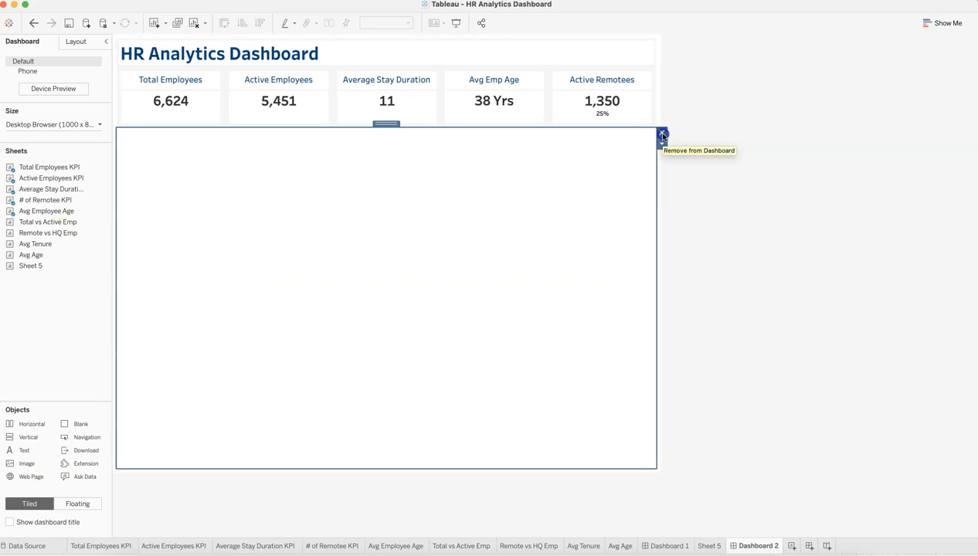
{"action": "left_click", "coordinate": [661, 134]}
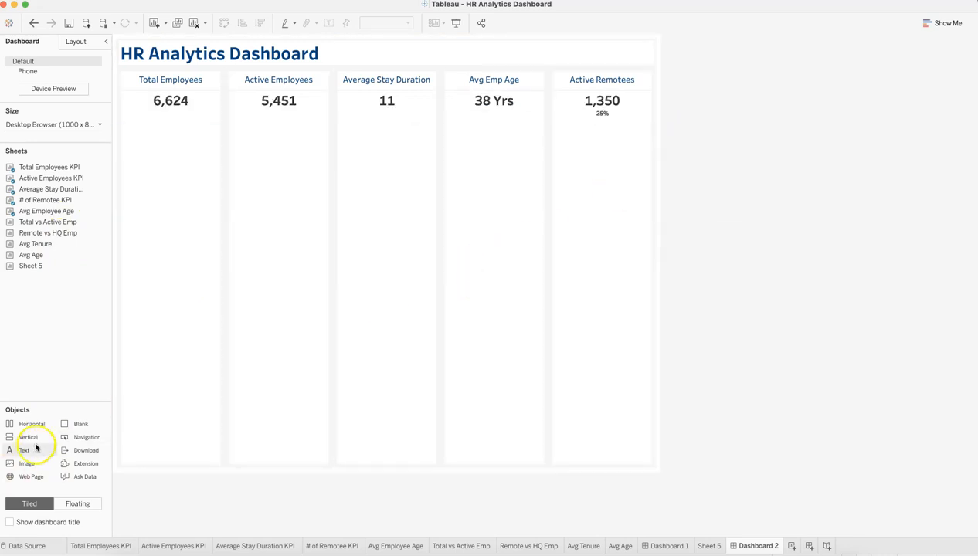
Add a horizontal container beneath the KPI row and shrink the KPI row to a slim band under the title.
{"action": "left_click_drag", "start_coordinate": [38, 428], "coordinate": [299, 462]}
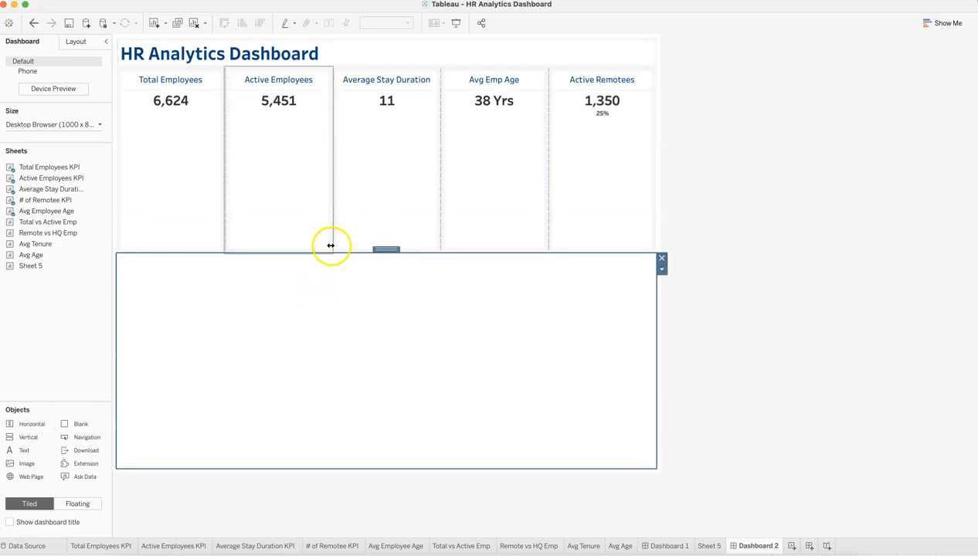
{"action": "left_click_drag", "start_coordinate": [336, 251], "coordinate": [370, 126]}
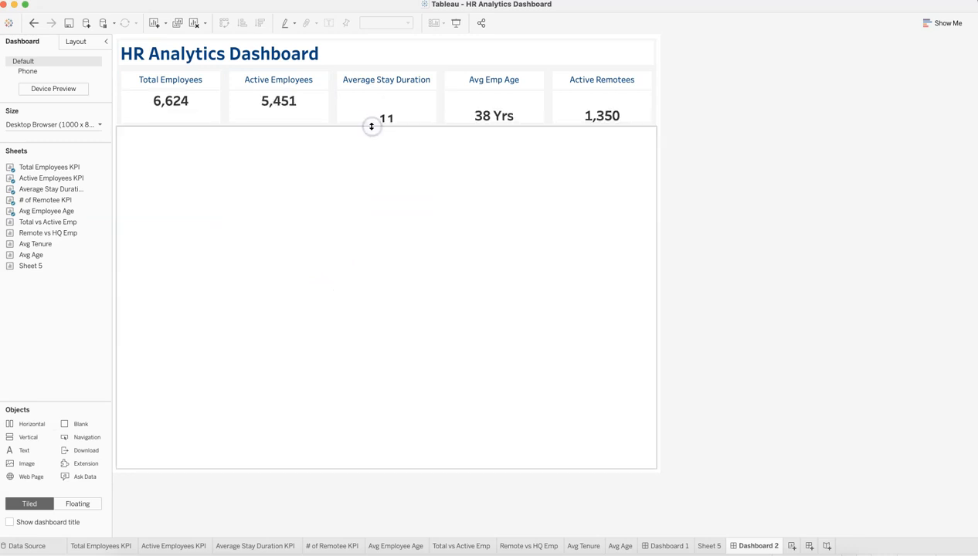
{"action": "left_click_drag", "start_coordinate": [68, 212], "coordinate": [71, 219]}
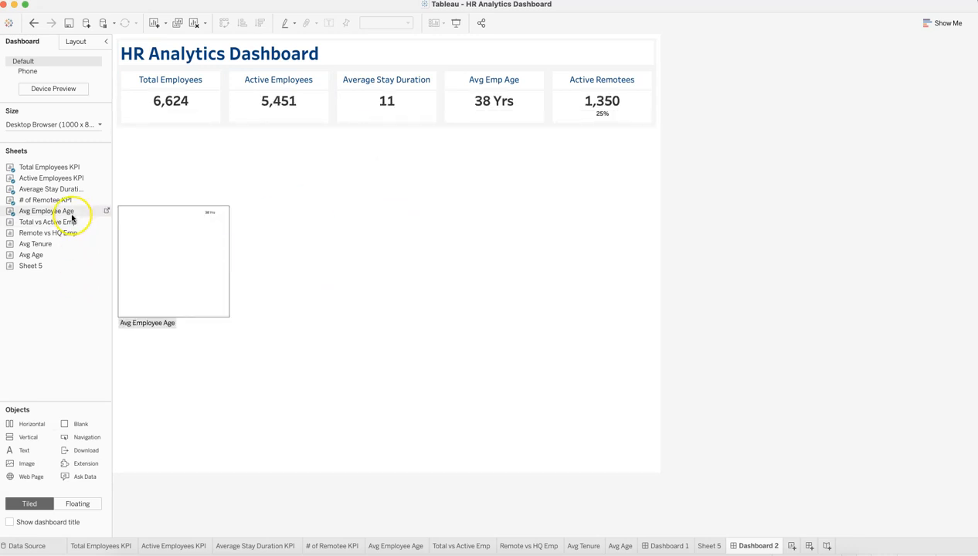
Add a second horizontal container at the base of the dashboard, under the first one below the KPI row.
{"action": "left_click_drag", "start_coordinate": [48, 423], "coordinate": [217, 461]}
{"action": "left_click", "coordinate": [223, 220]}
{"action": "left_click", "coordinate": [252, 331]}
{"action": "left_click", "coordinate": [115, 286]}
Place the Total vs Active Emp and Remote vs HQ Emp charts side by side below the KPIs and remove the Measure Names legend.
{"action": "left_click_drag", "start_coordinate": [65, 227], "coordinate": [170, 201]}
{"action": "left_click_drag", "start_coordinate": [112, 222], "coordinate": [447, 227]}
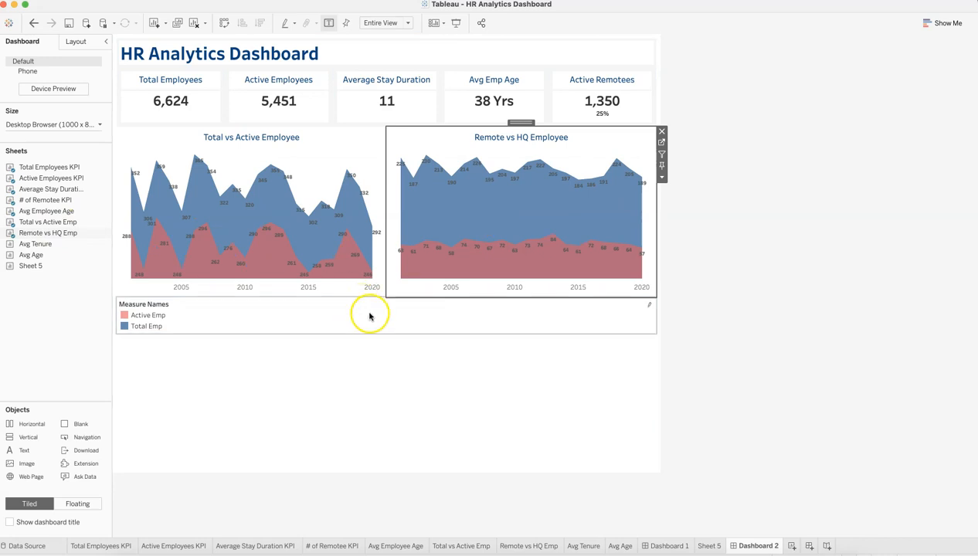
{"action": "left_click", "coordinate": [337, 322]}
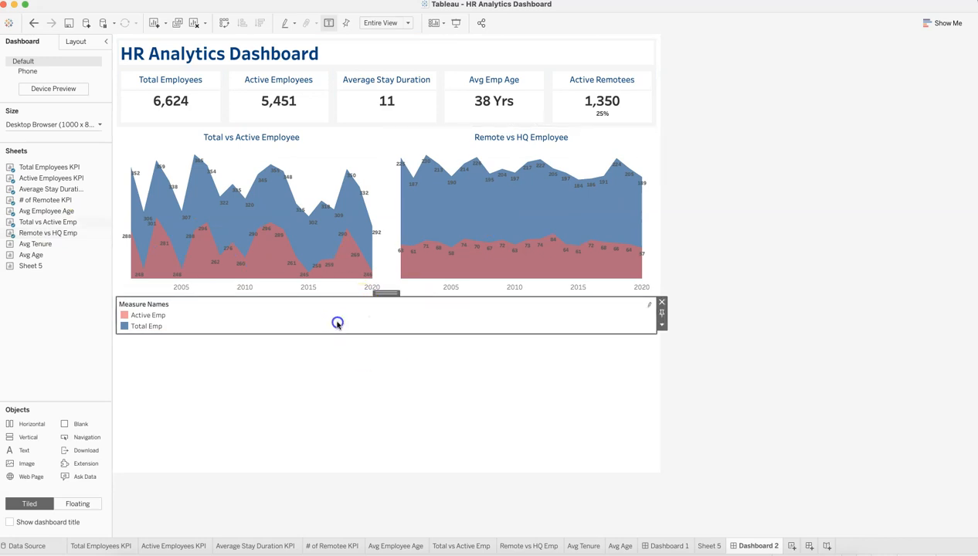
{"action": "left_click", "coordinate": [661, 302]}
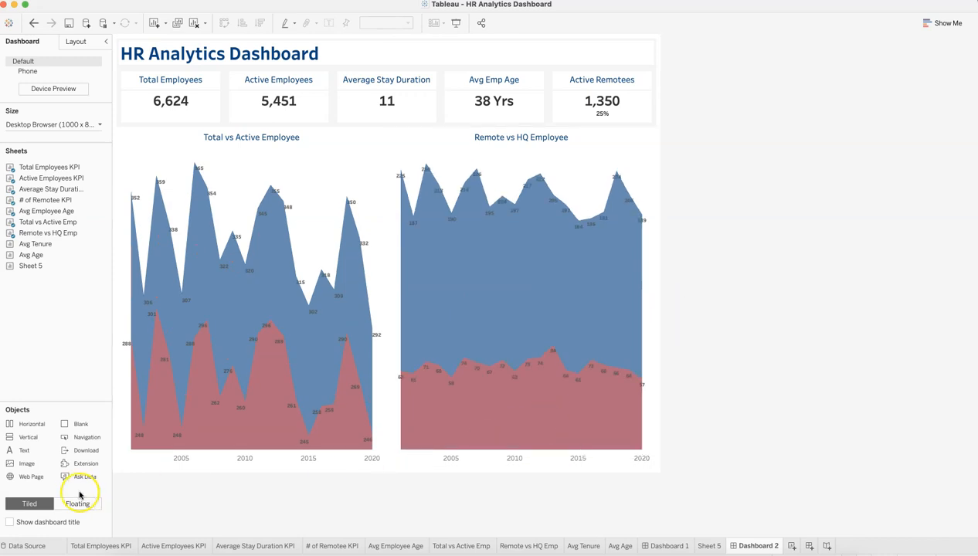
Add a horizontal container below the two area charts and place Avg Tenure and Avg Age side by side in it.
{"action": "left_click_drag", "start_coordinate": [193, 436], "coordinate": [219, 464]}
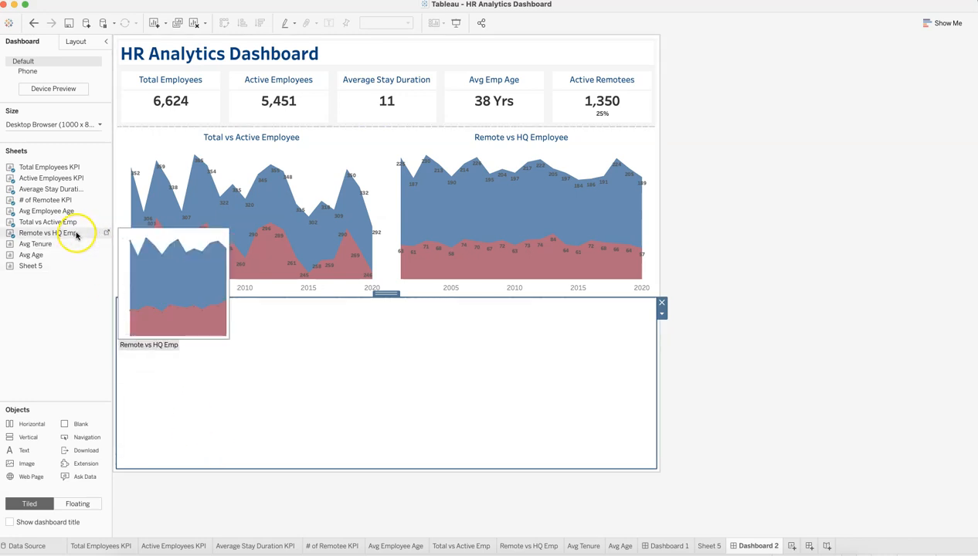
{"action": "mouse_move", "coordinate": [70, 246]}
{"action": "left_click_drag", "start_coordinate": [70, 246], "coordinate": [161, 341]}
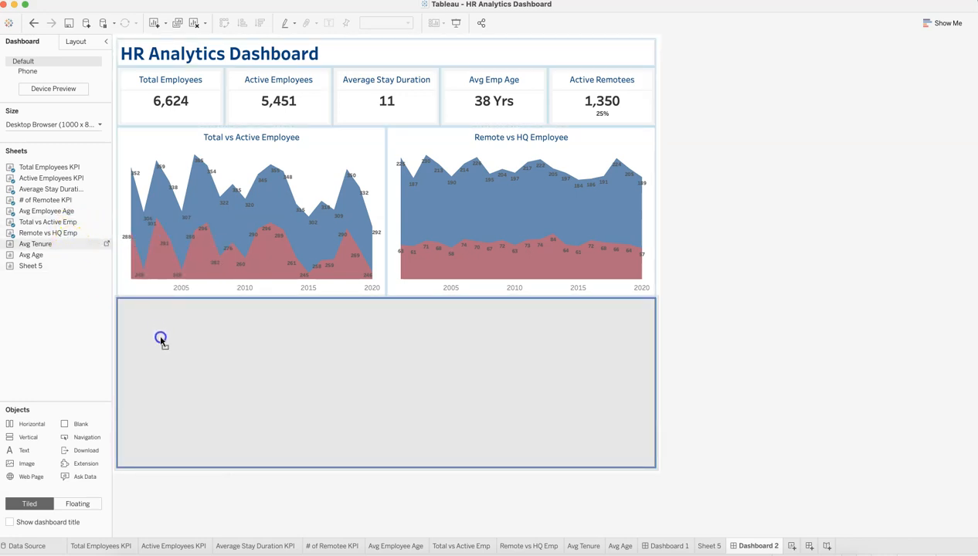
{"action": "left_click_drag", "start_coordinate": [56, 254], "coordinate": [438, 373]}
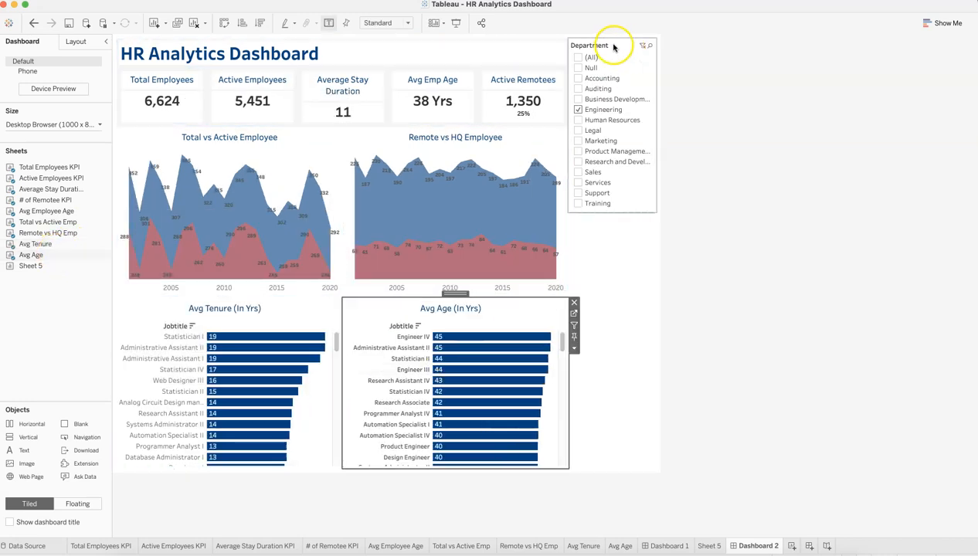
Make the Department filter a floating single-value dropdown and place it in the title band above the Active Remotees KPI.
{"action": "left_click", "coordinate": [613, 47]}
{"action": "left_click", "coordinate": [661, 64]}
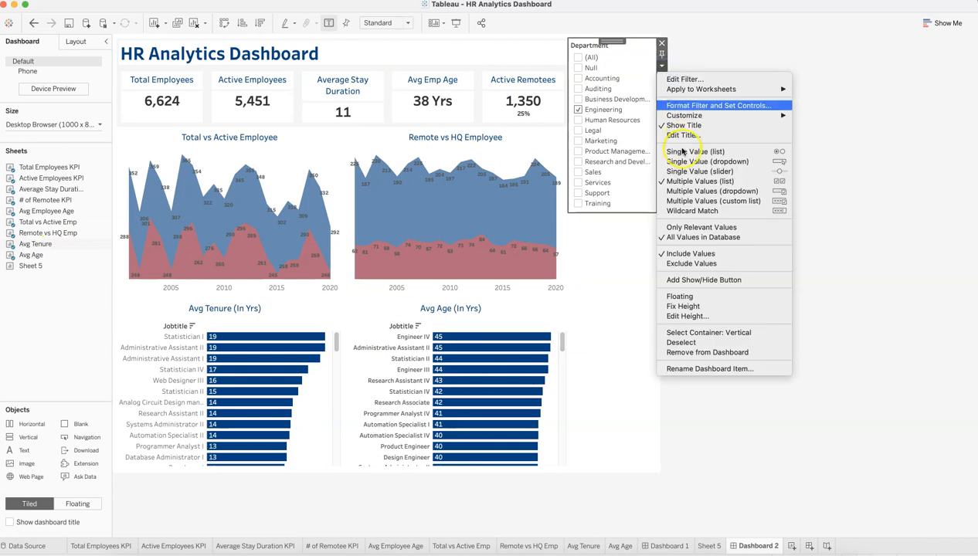
{"action": "left_click", "coordinate": [681, 296]}
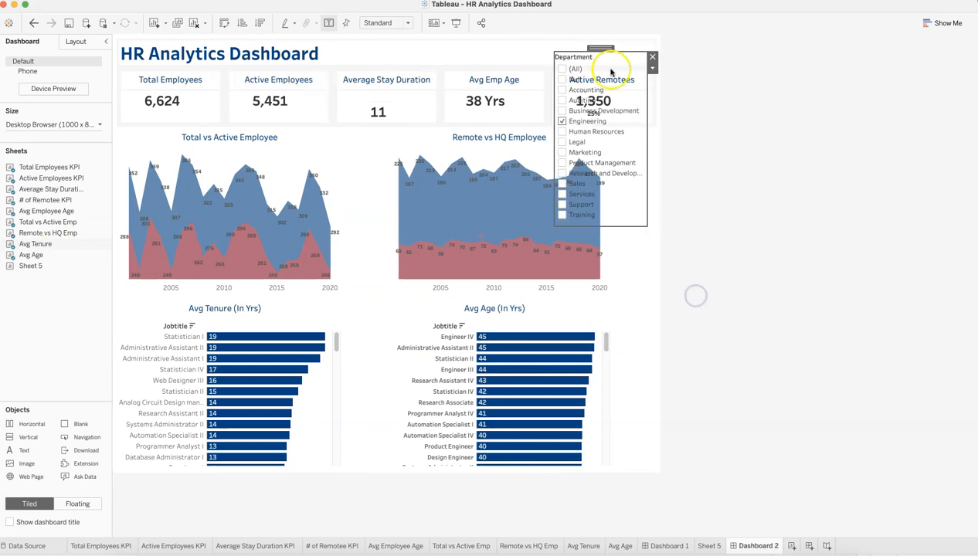
{"action": "left_click", "coordinate": [655, 69]}
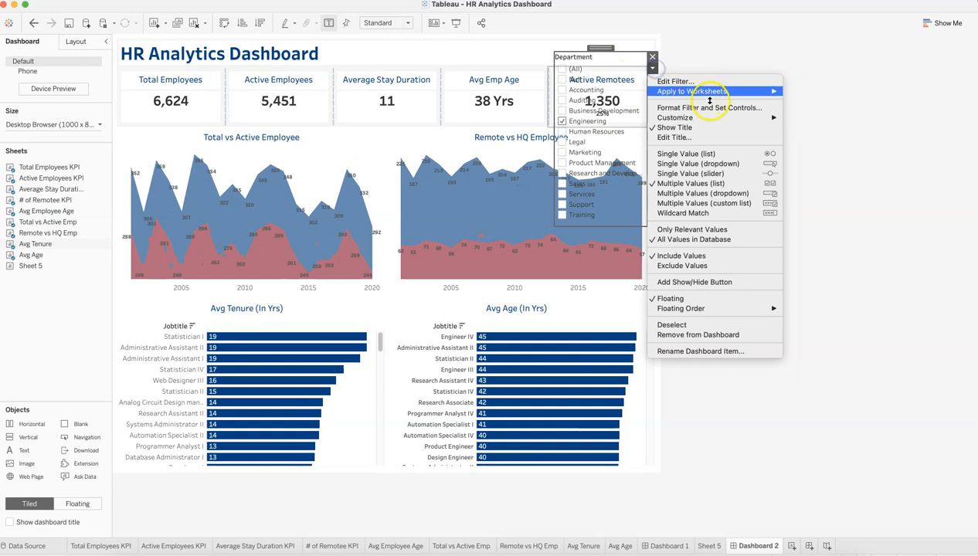
{"action": "left_click", "coordinate": [725, 163]}
{"action": "left_click_drag", "start_coordinate": [624, 225], "coordinate": [613, 35]}
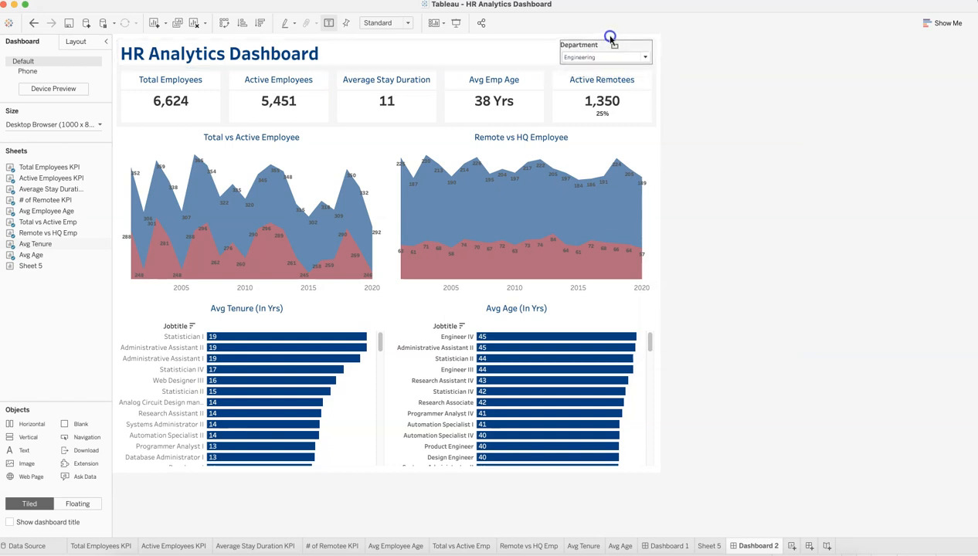
{"action": "left_click", "coordinate": [731, 96]}
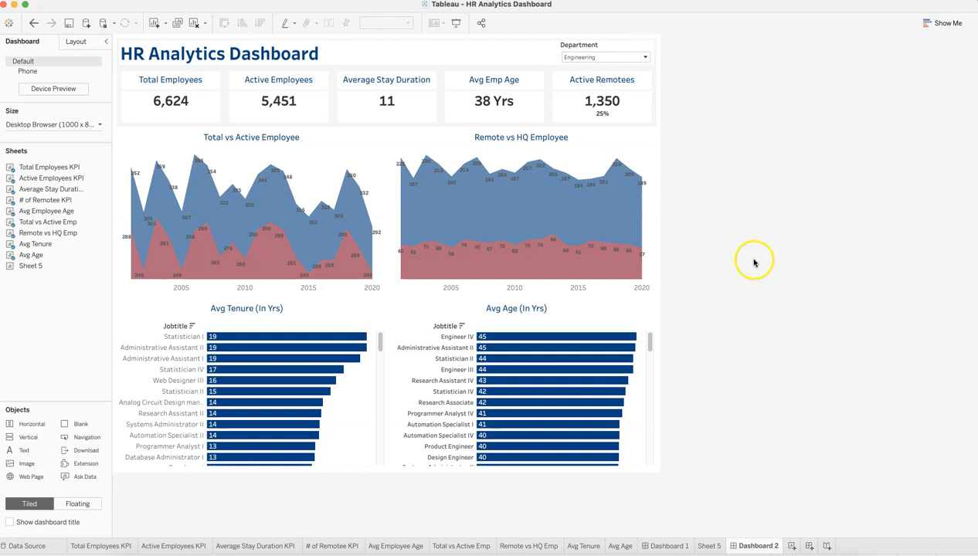
Compare with Dashboard 1 and show the Measure Names color legend for the Remote vs HQ Employee chart on Dashboard 2.
{"action": "left_click", "coordinate": [670, 545]}
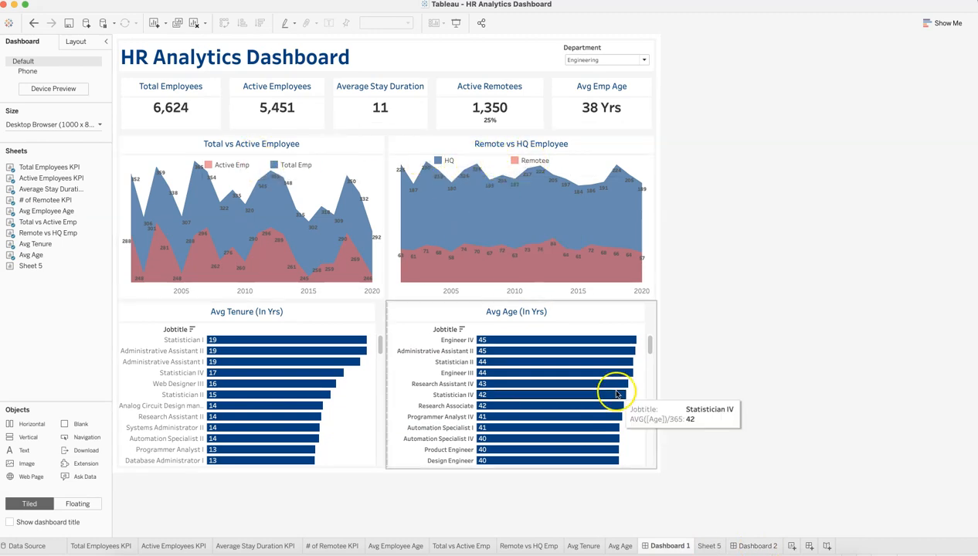
{"action": "left_click", "coordinate": [755, 546]}
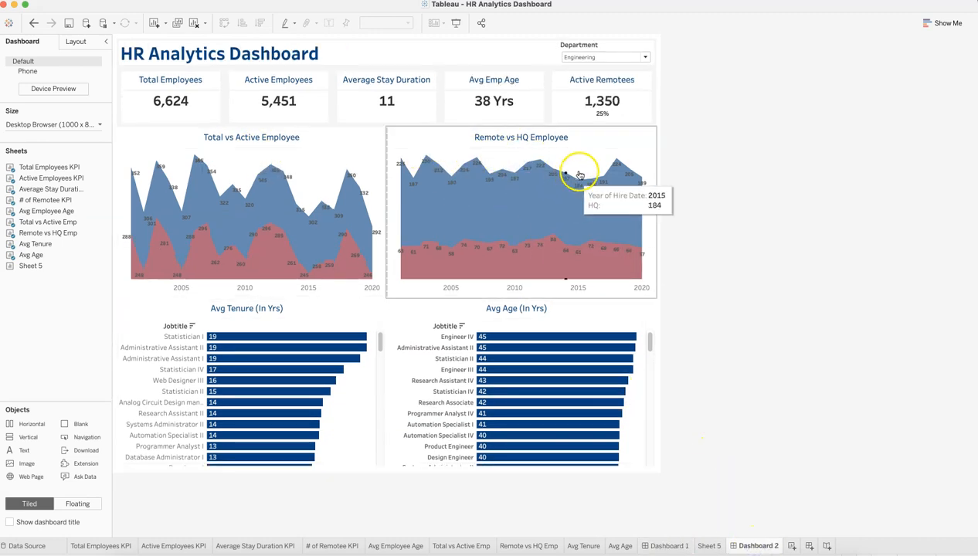
{"action": "left_click", "coordinate": [598, 151]}
{"action": "left_click", "coordinate": [661, 177]}
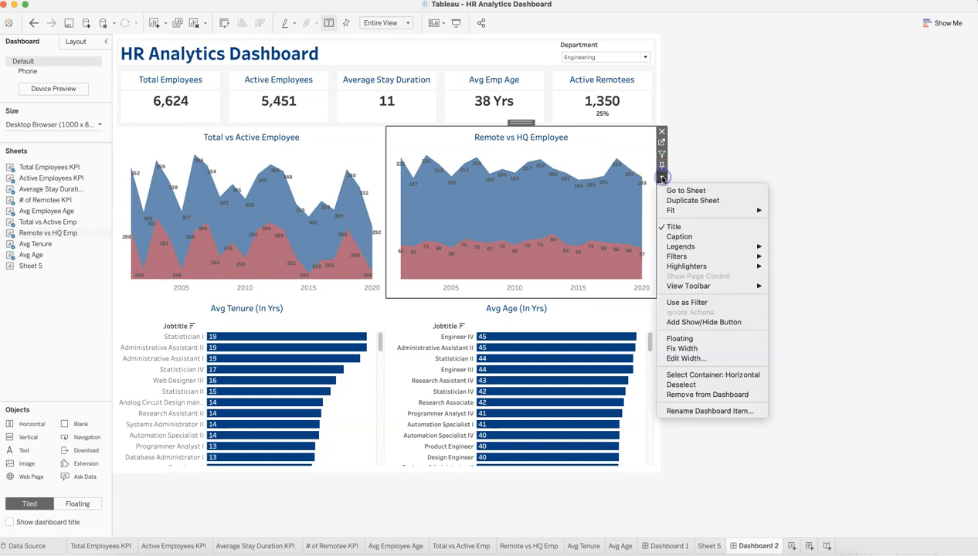
{"action": "mouse_move", "coordinate": [748, 249]}
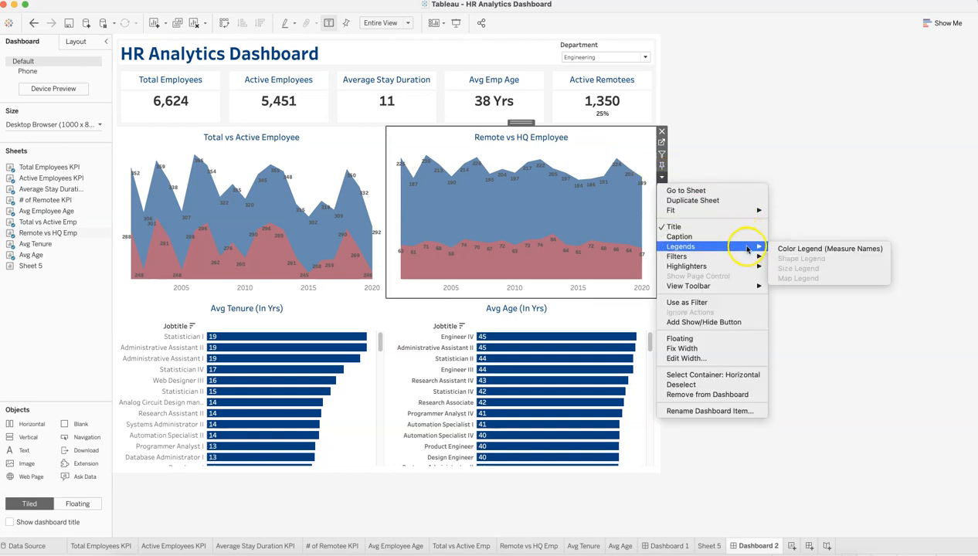
{"action": "left_click", "coordinate": [788, 249]}
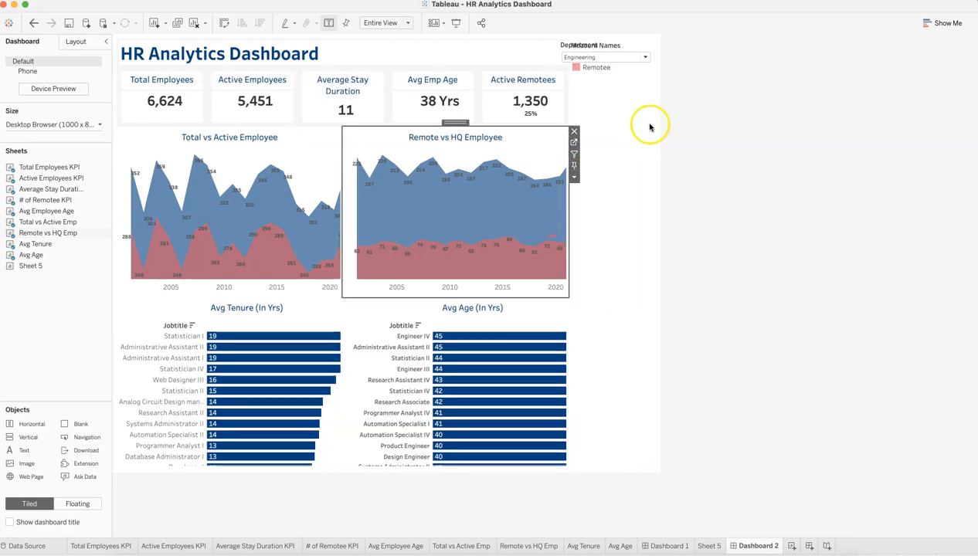
Make the HQ/Remotee color legend floating and hide its title.
{"action": "left_click", "coordinate": [616, 47]}
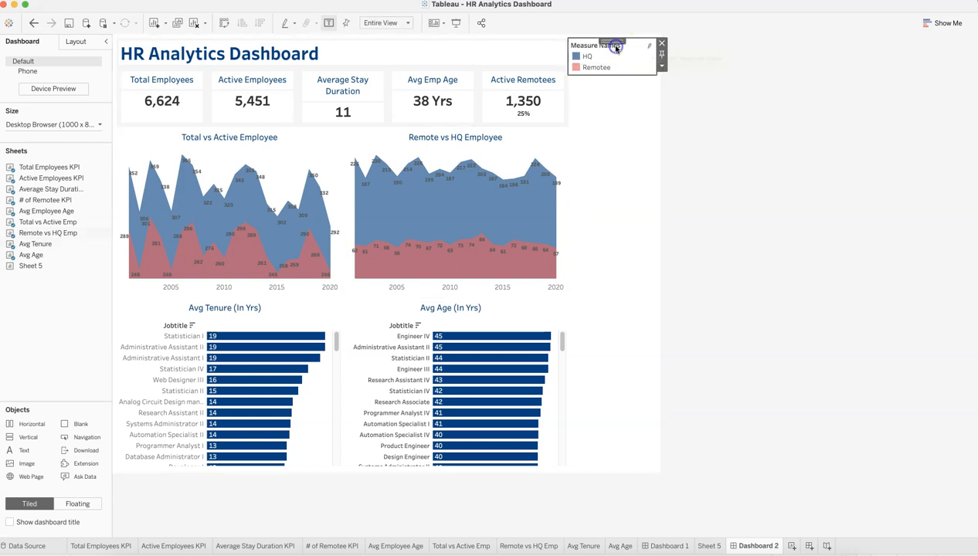
{"action": "left_click", "coordinate": [661, 66]}
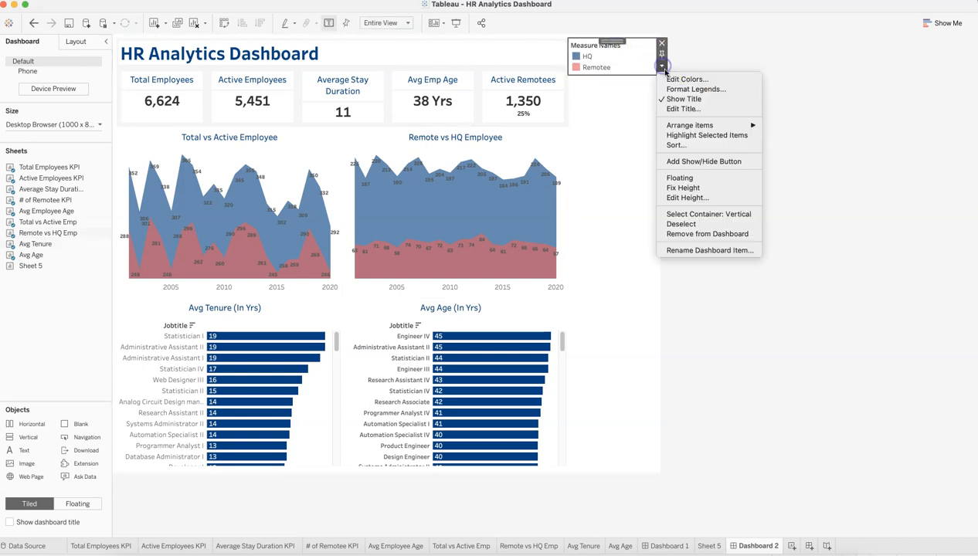
{"action": "left_click", "coordinate": [694, 178]}
{"action": "left_click_drag", "start_coordinate": [618, 51], "coordinate": [599, 60]}
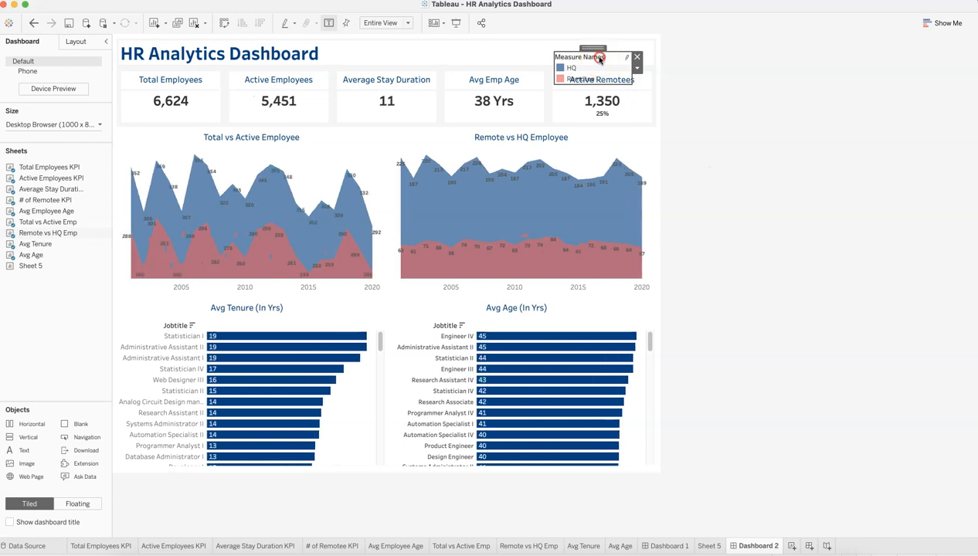
{"action": "right_click", "coordinate": [600, 59]}
{"action": "left_click", "coordinate": [615, 84]}
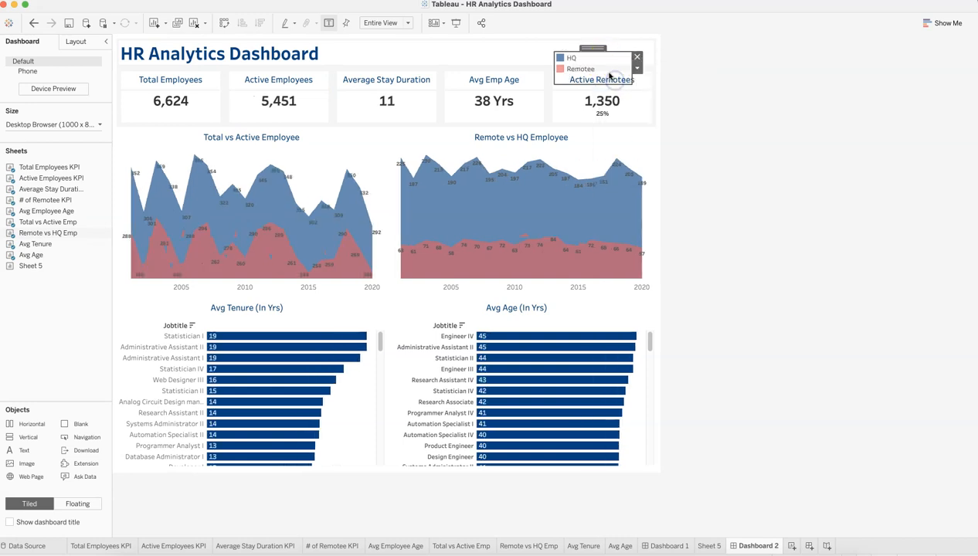
Reshape the HQ/Remotee legend into a single row and place it just beneath the Remote vs HQ Employee title.
{"action": "left_click_drag", "start_coordinate": [592, 49], "coordinate": [477, 139]}
{"action": "left_click_drag", "start_coordinate": [526, 159], "coordinate": [582, 162]}
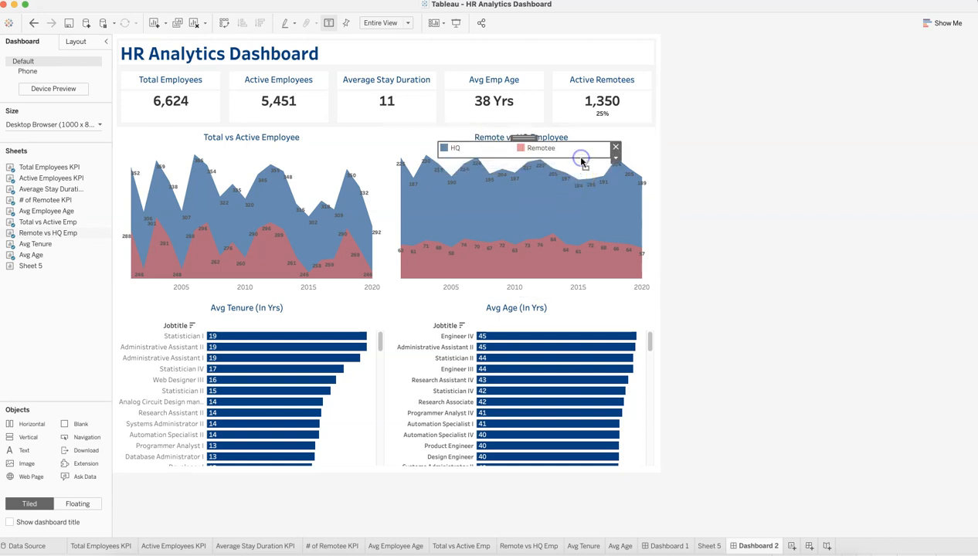
{"action": "left_click_drag", "start_coordinate": [532, 142], "coordinate": [551, 142]}
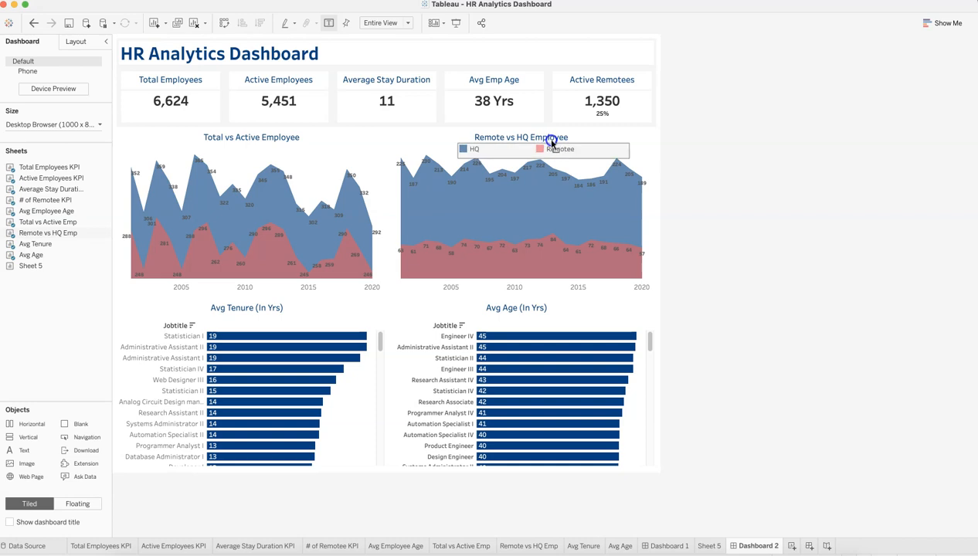
{"action": "left_click", "coordinate": [551, 142]}
Check the chart spacing on Dashboard 1 and set the Total vs Active Employee chart's inner padding to 4 on all sides.
{"action": "left_click", "coordinate": [326, 157]}
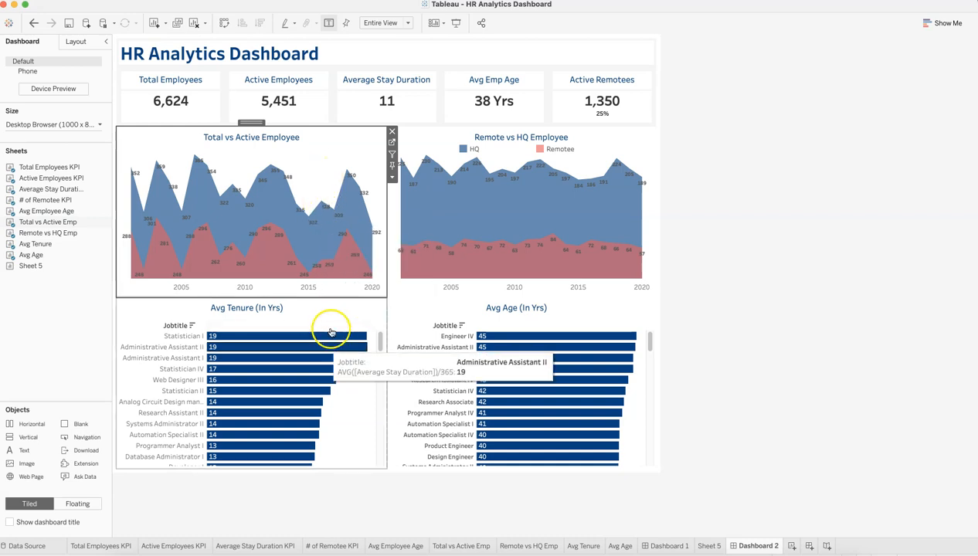
{"action": "left_click", "coordinate": [838, 335]}
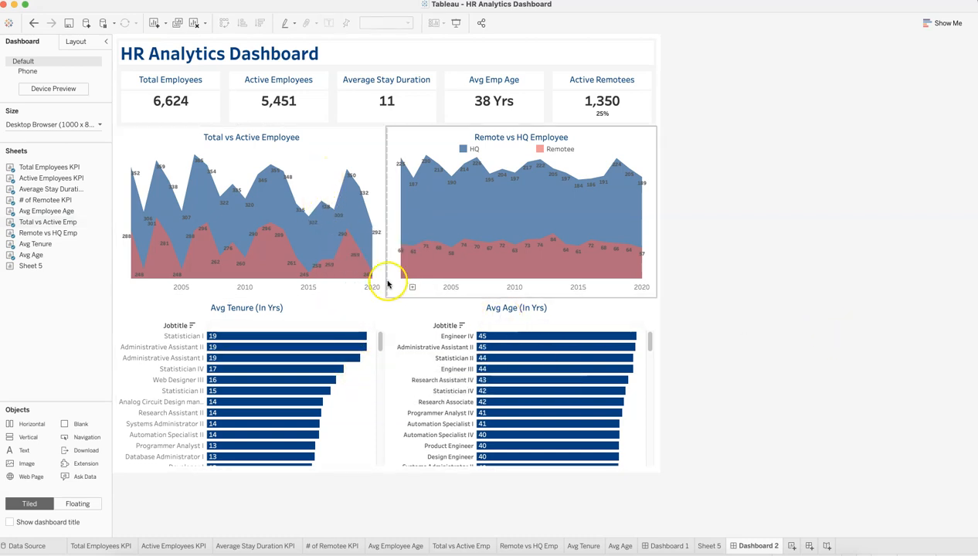
{"action": "left_click", "coordinate": [350, 140]}
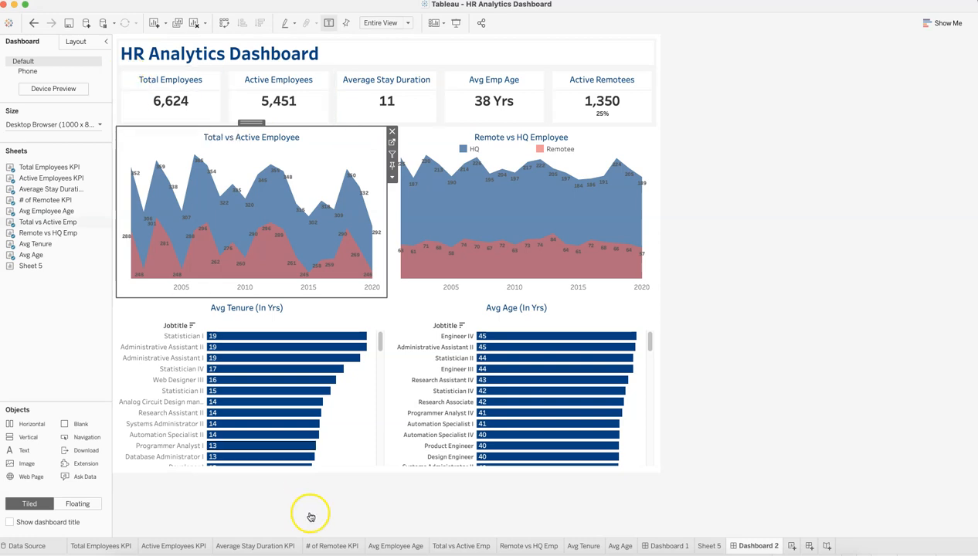
{"action": "left_click", "coordinate": [668, 548]}
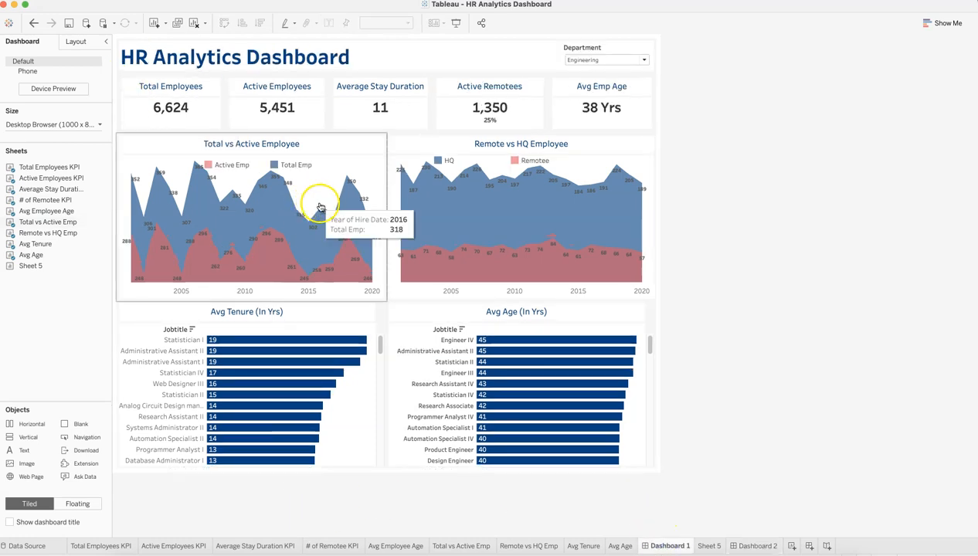
{"action": "left_click", "coordinate": [755, 546]}
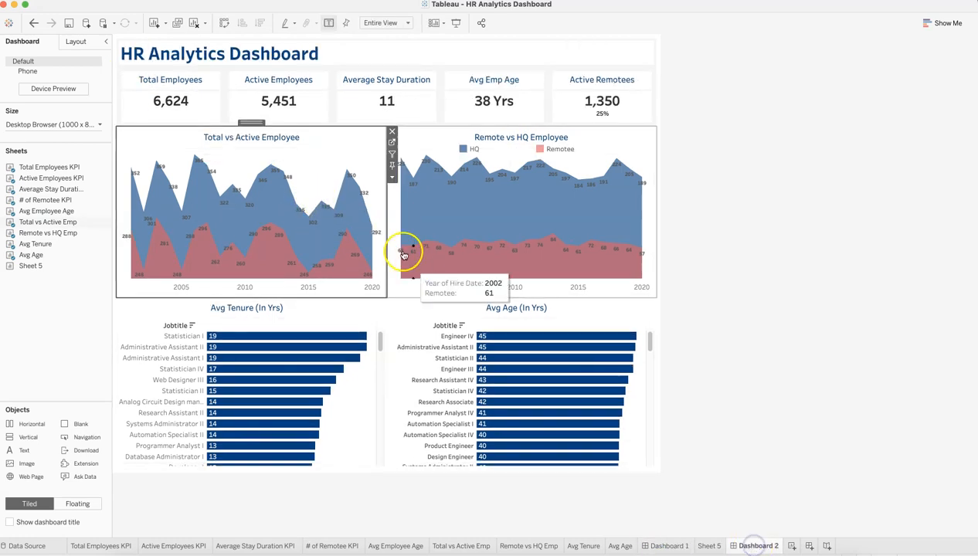
{"action": "left_click", "coordinate": [80, 41]}
{"action": "left_click", "coordinate": [98, 318]}
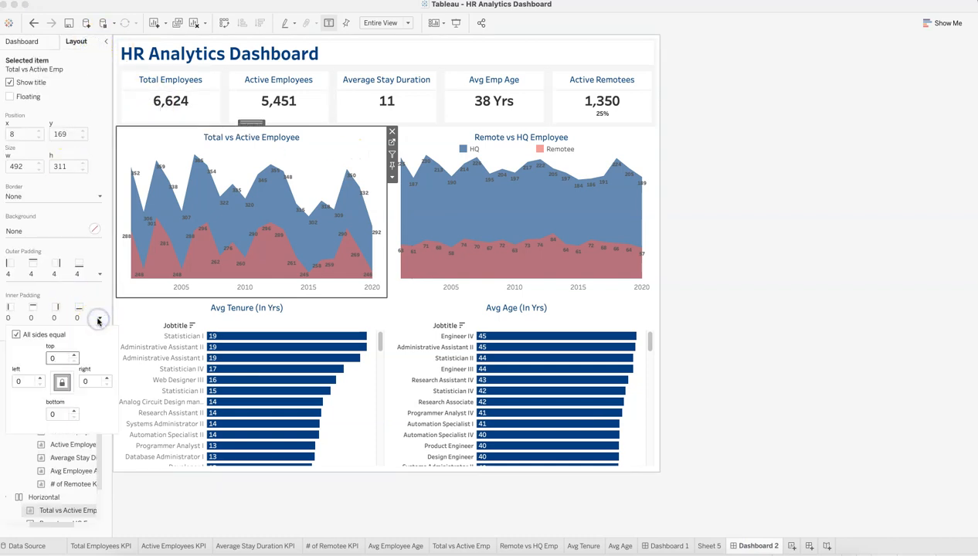
{"action": "type", "text": "4"}
{"action": "key", "text": "Return"}
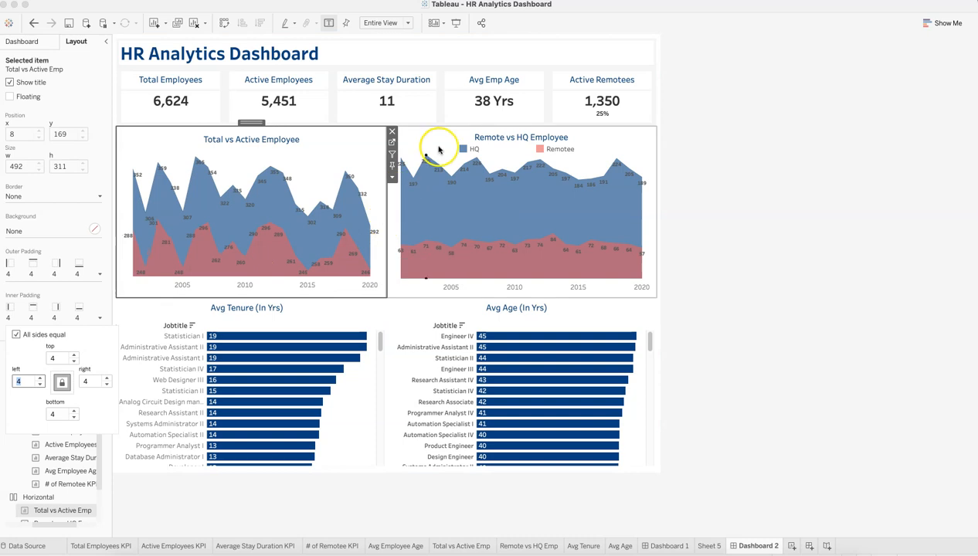
Give the Remote vs HQ Employee chart the same inner padding as the Total vs Active Employee chart.
{"action": "left_click", "coordinate": [435, 135]}
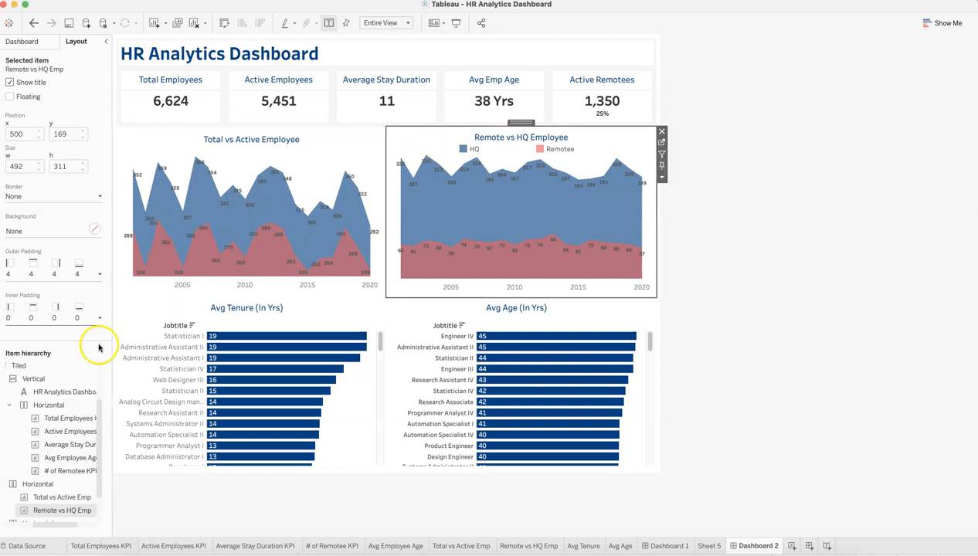
{"action": "left_click", "coordinate": [100, 319]}
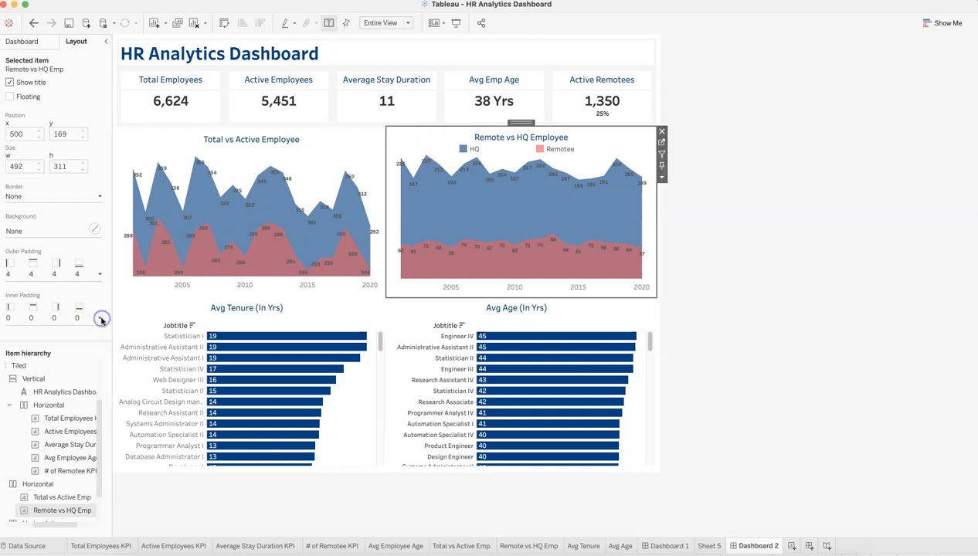
{"action": "left_click", "coordinate": [58, 359]}
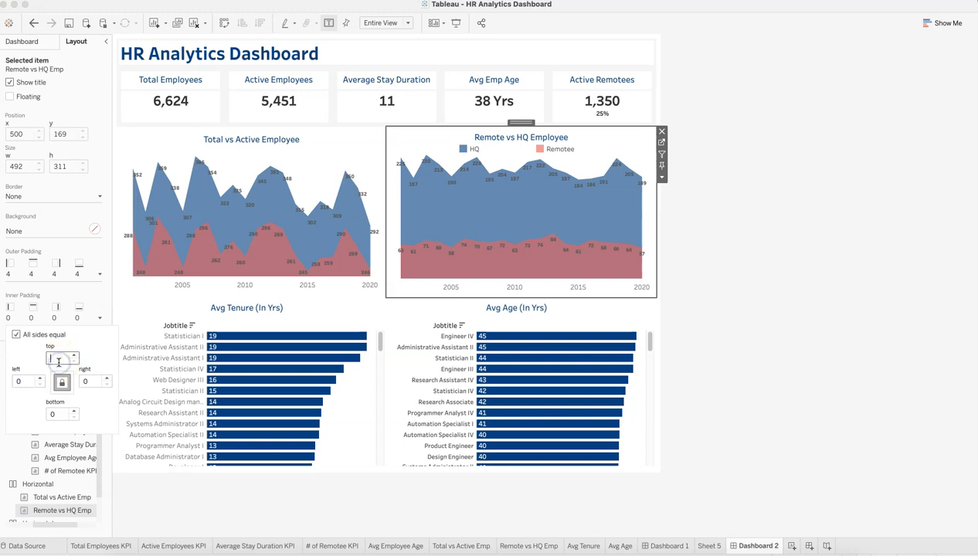
Set the Avg Tenure chart's inner padding to 4 on all sides.
{"action": "left_click", "coordinate": [361, 326]}
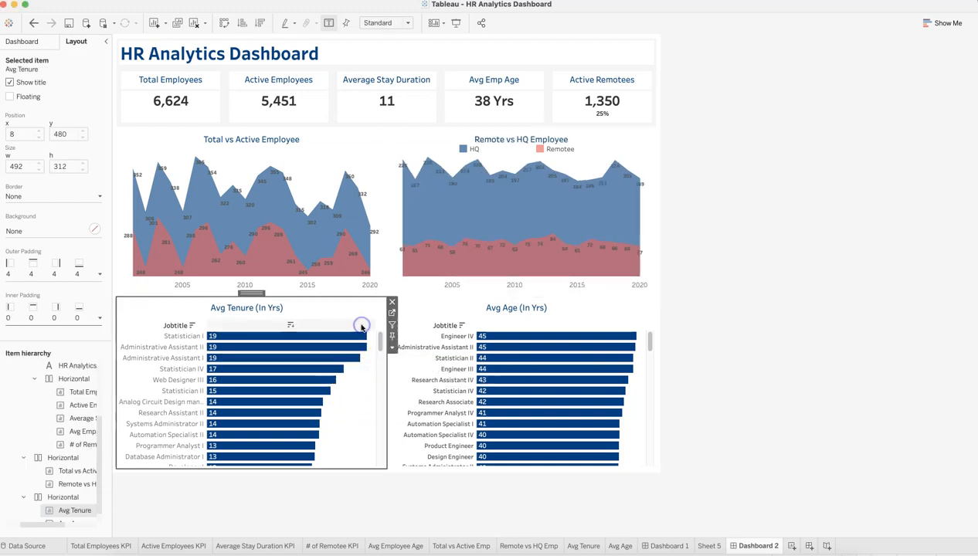
{"action": "left_click", "coordinate": [100, 317]}
{"action": "left_click", "coordinate": [57, 359]}
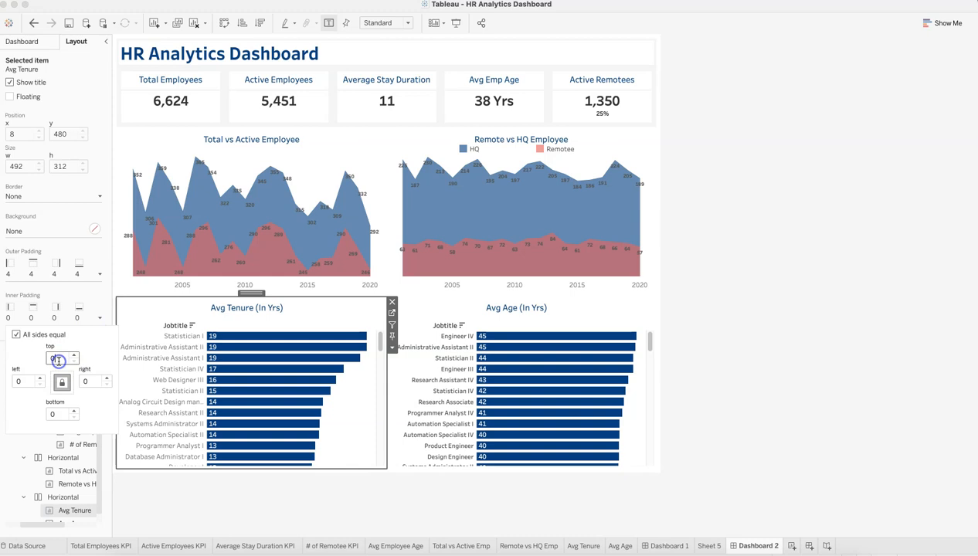
{"action": "type", "text": "4"}
{"action": "key", "text": "Tab"}
Set the Avg Age chart's inner padding to 4 on all sides and deselect it.
{"action": "left_click", "coordinate": [463, 310]}
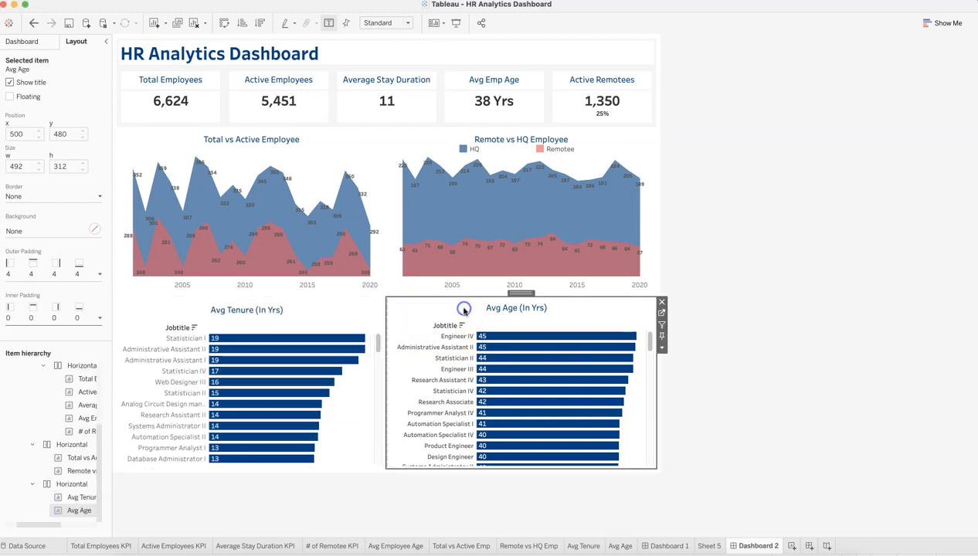
{"action": "left_click", "coordinate": [100, 318]}
{"action": "left_click", "coordinate": [60, 359]}
{"action": "type", "text": "4"}
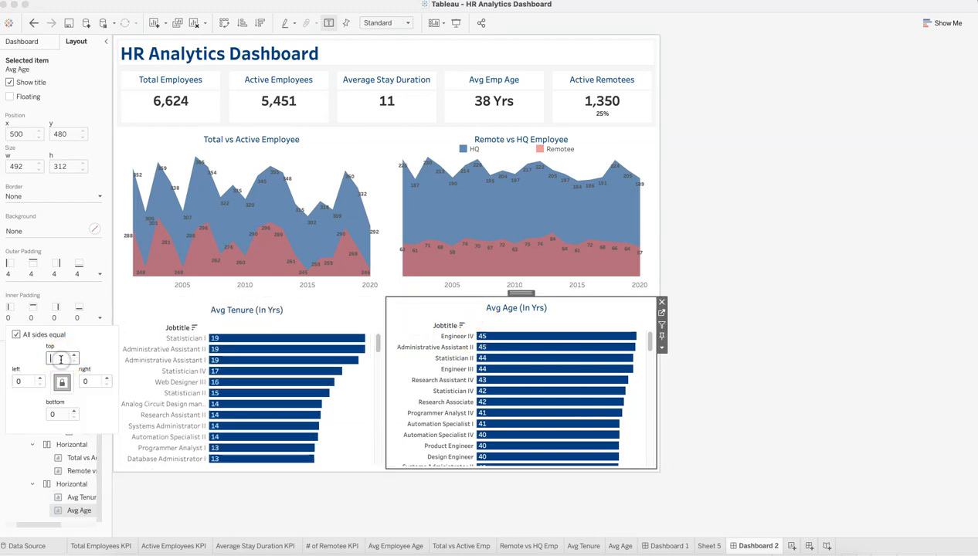
{"action": "key", "text": "Tab"}
{"action": "left_click", "coordinate": [733, 259]}
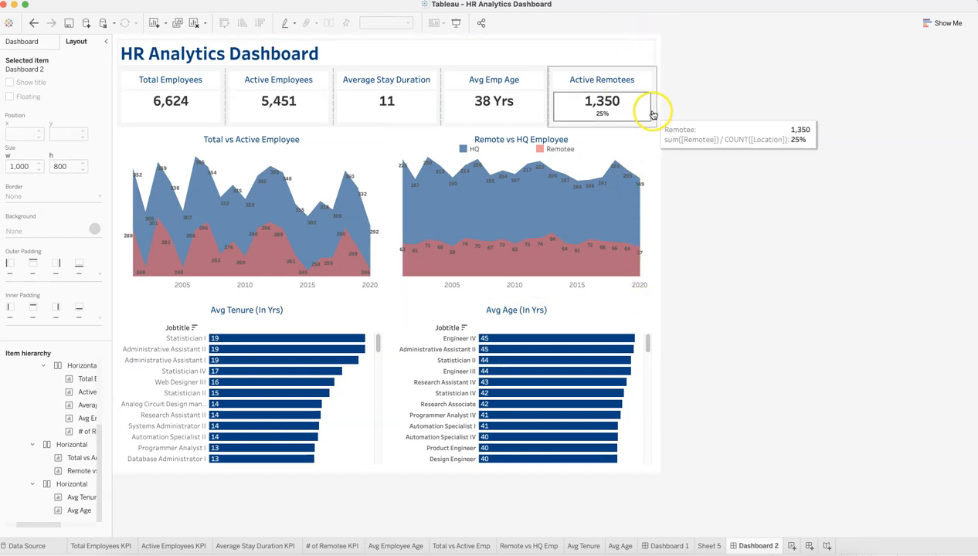
Give the outermost tiled container of Dashboard 2 a light gray background and deselect it.
{"action": "left_click", "coordinate": [657, 41]}
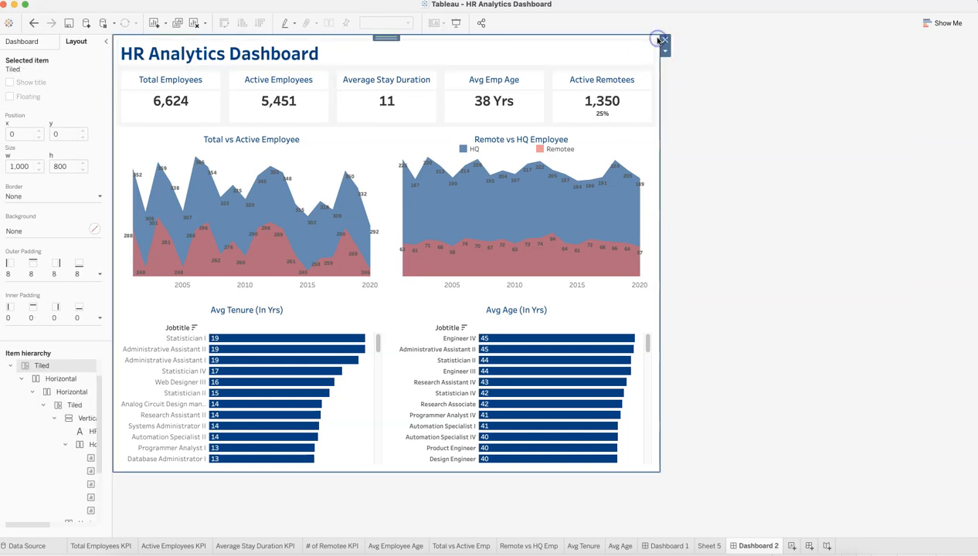
{"action": "left_click", "coordinate": [95, 229]}
{"action": "left_click", "coordinate": [31, 277]}
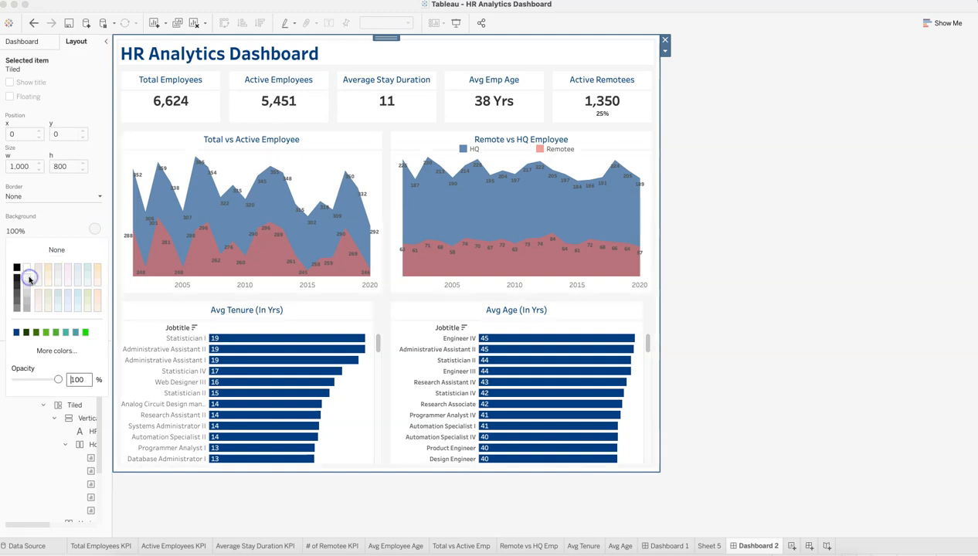
{"action": "left_click", "coordinate": [812, 201]}
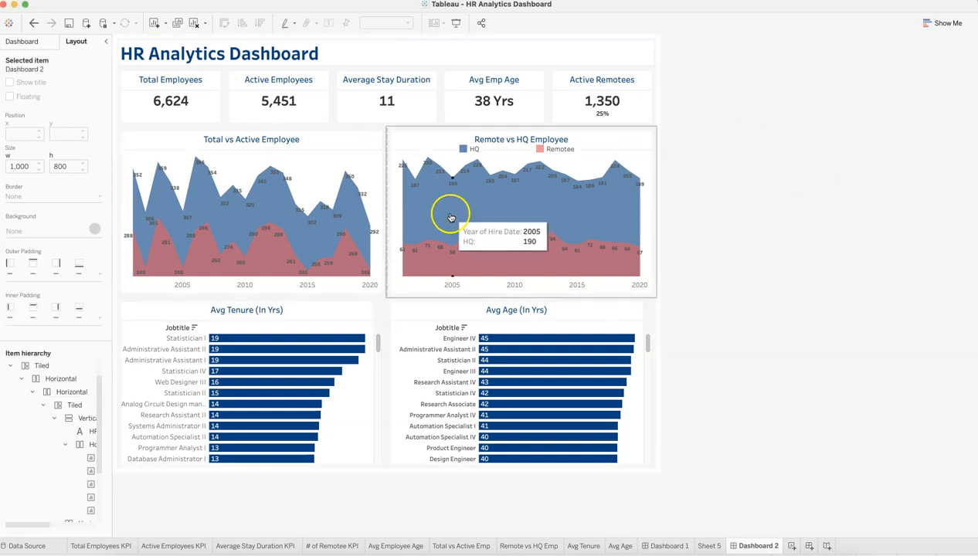
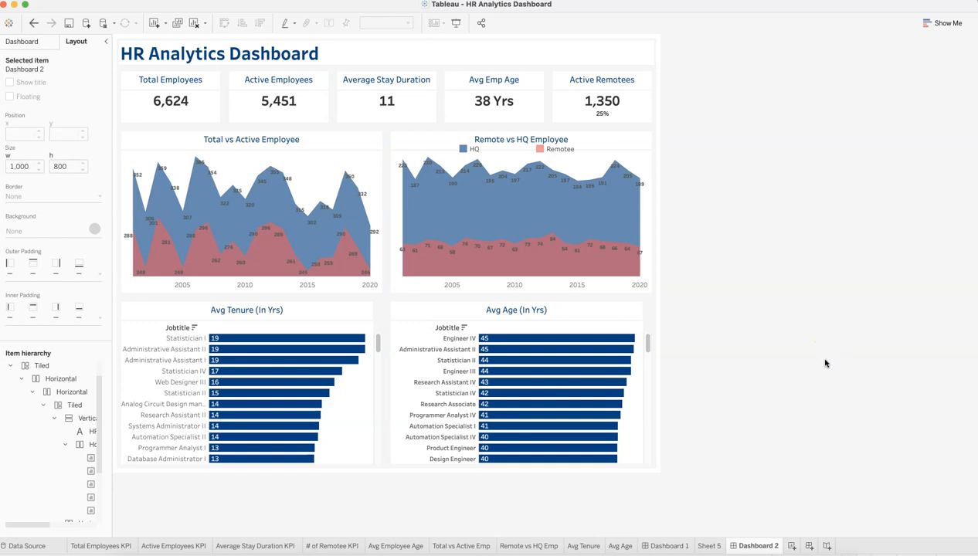
Check the filter on Dashboard 1 and add the Department filter to Dashboard 2 from the Avg Age chart.
{"action": "left_click", "coordinate": [667, 547]}
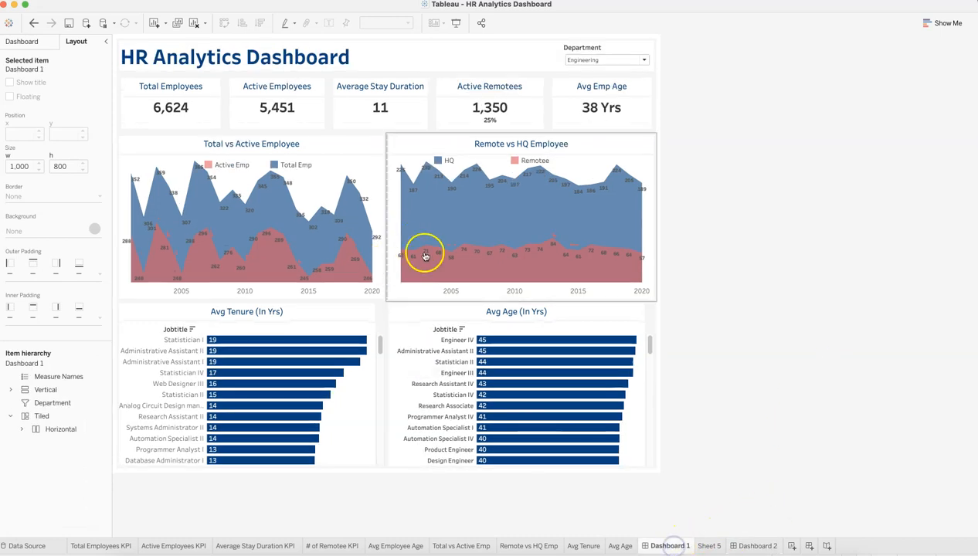
{"action": "left_click", "coordinate": [758, 547]}
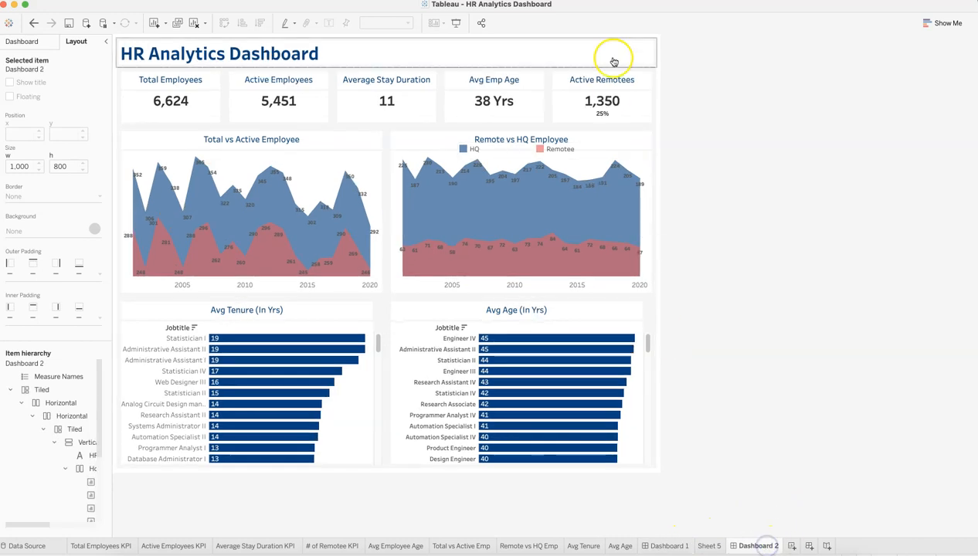
{"action": "left_click", "coordinate": [585, 57]}
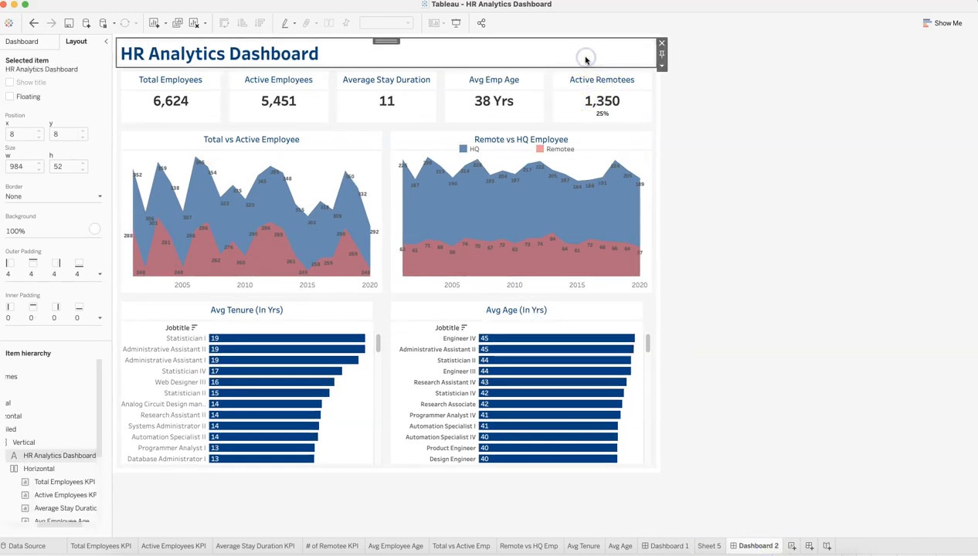
{"action": "left_click", "coordinate": [616, 312]}
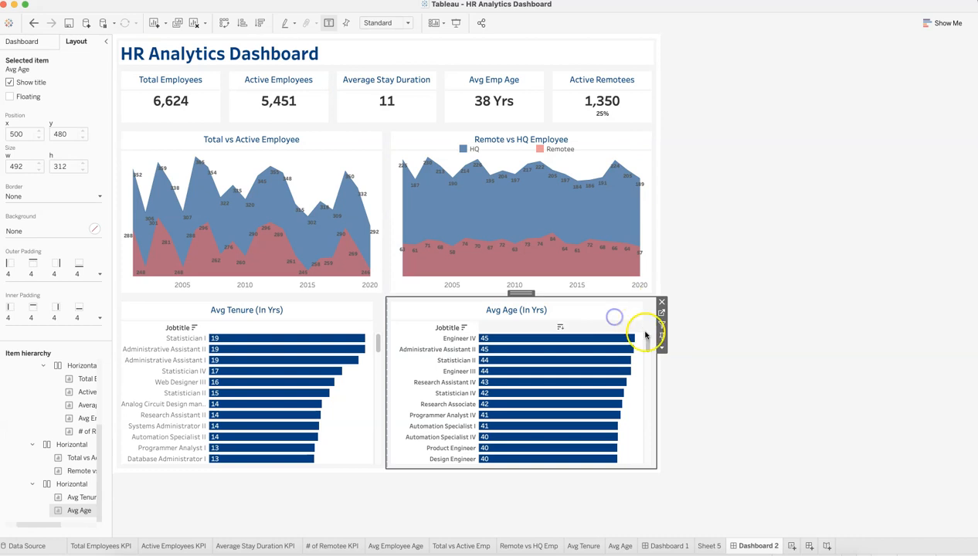
{"action": "left_click", "coordinate": [664, 348]}
{"action": "mouse_move", "coordinate": [706, 357]}
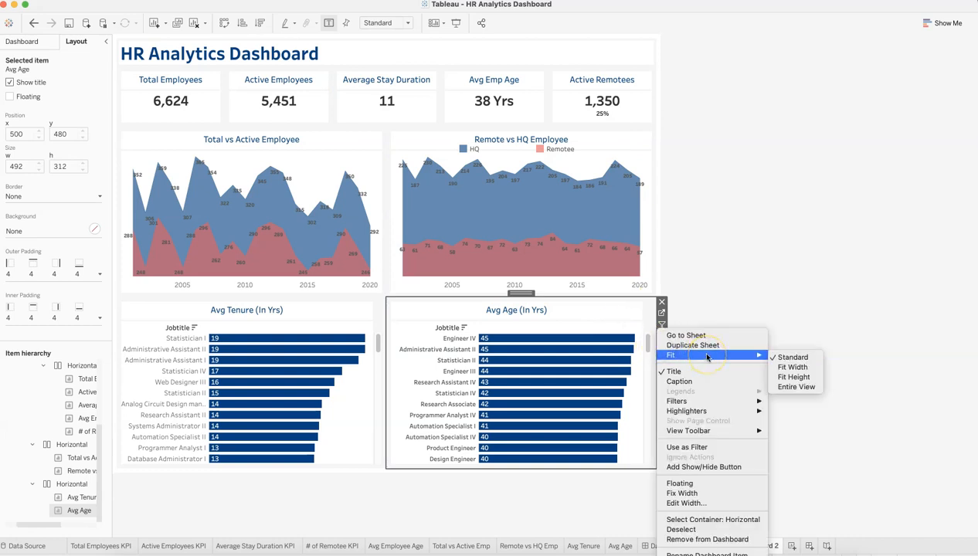
{"action": "mouse_move", "coordinate": [721, 402]}
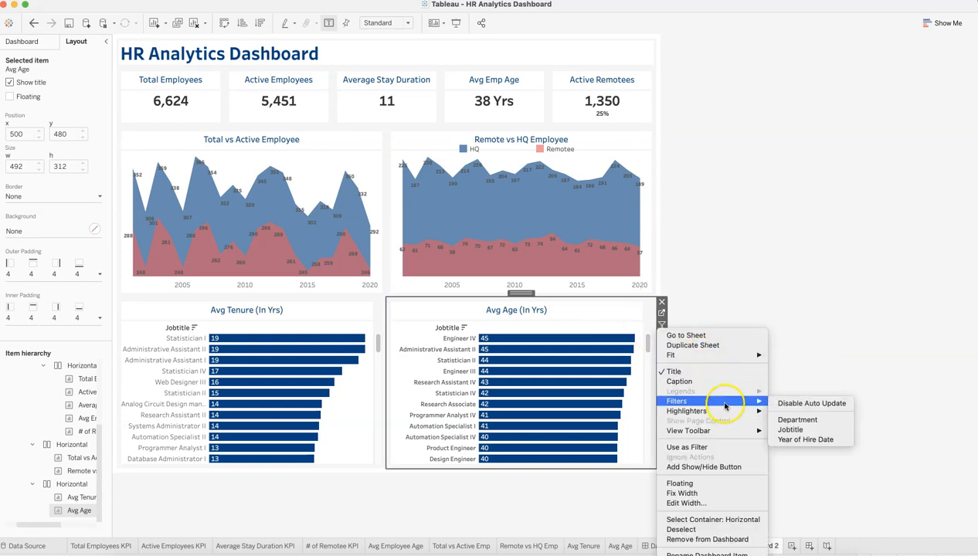
{"action": "left_click", "coordinate": [786, 420]}
Make the Department filter a floating single-value dropdown and place it at the far end of the dashboard title row.
{"action": "left_click", "coordinate": [635, 48]}
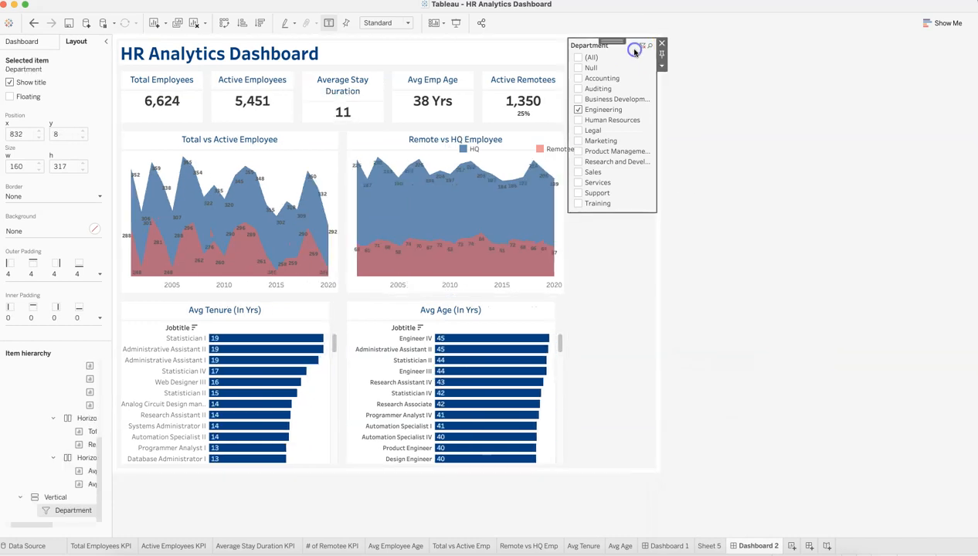
{"action": "left_click", "coordinate": [662, 67]}
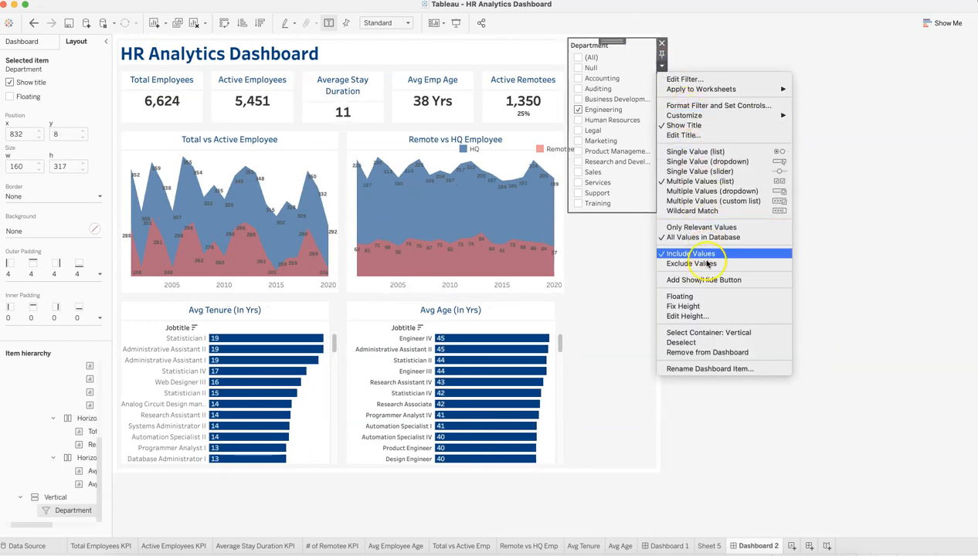
{"action": "left_click", "coordinate": [705, 296]}
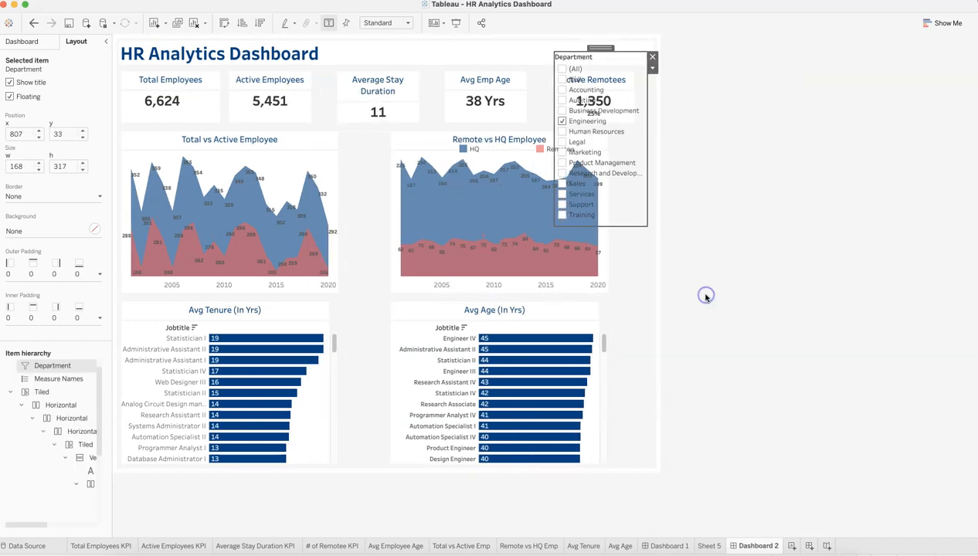
{"action": "left_click", "coordinate": [653, 69]}
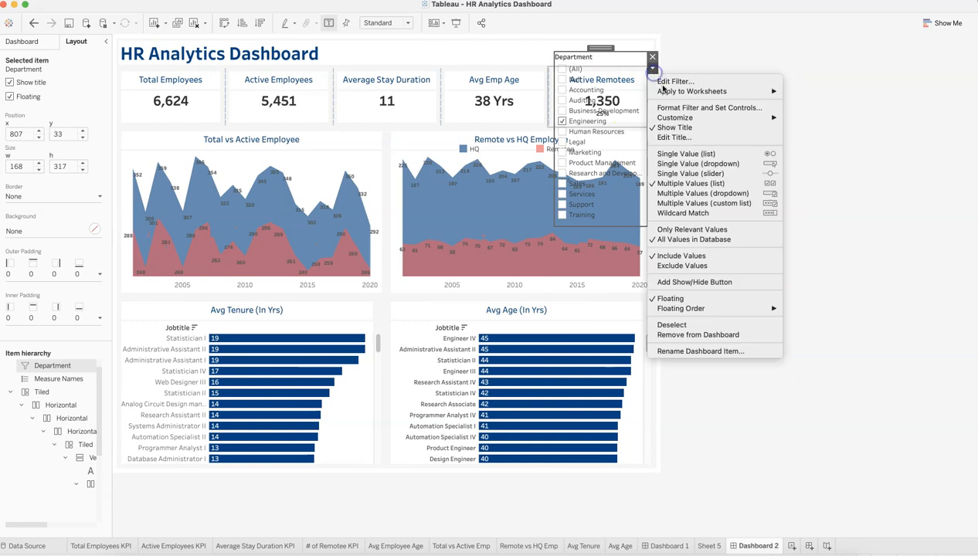
{"action": "left_click", "coordinate": [727, 165]}
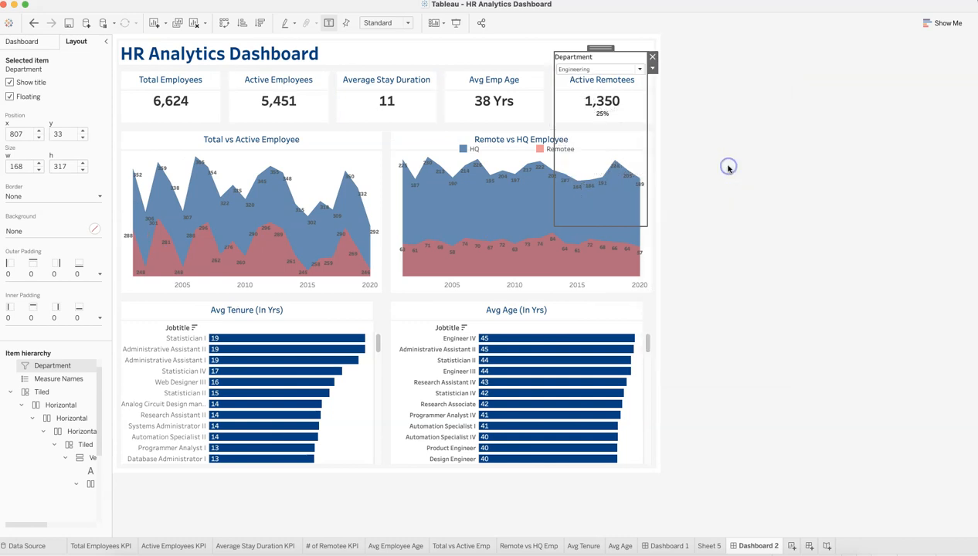
{"action": "left_click_drag", "start_coordinate": [610, 48], "coordinate": [615, 35]}
{"action": "left_click", "coordinate": [753, 120]}
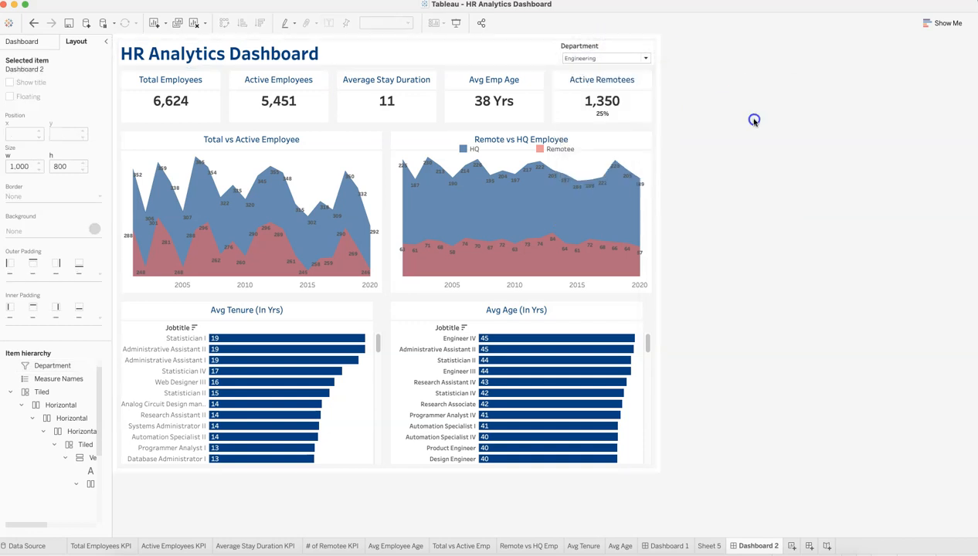
Apply the Department filter to all worksheets using this data source.
{"action": "left_click", "coordinate": [634, 48]}
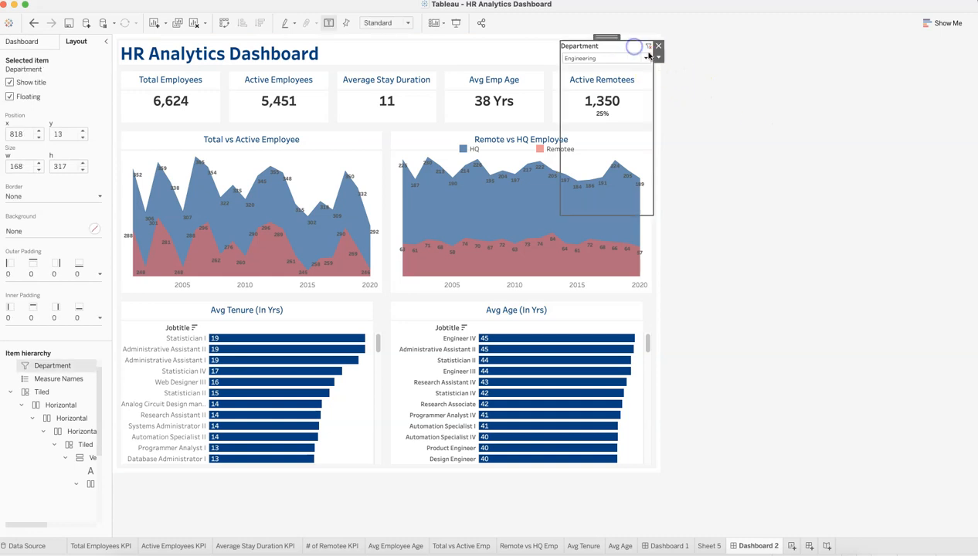
{"action": "left_click", "coordinate": [658, 58]}
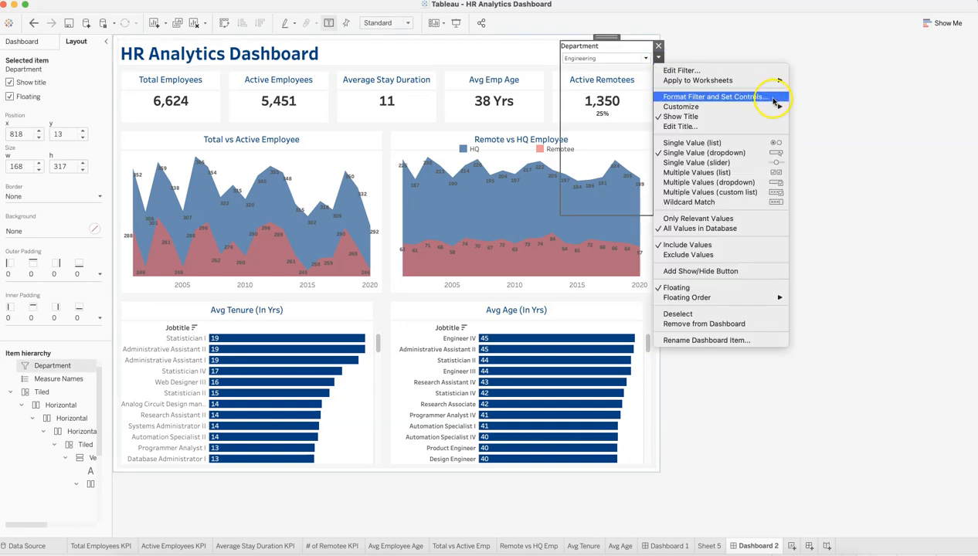
{"action": "mouse_move", "coordinate": [771, 81]}
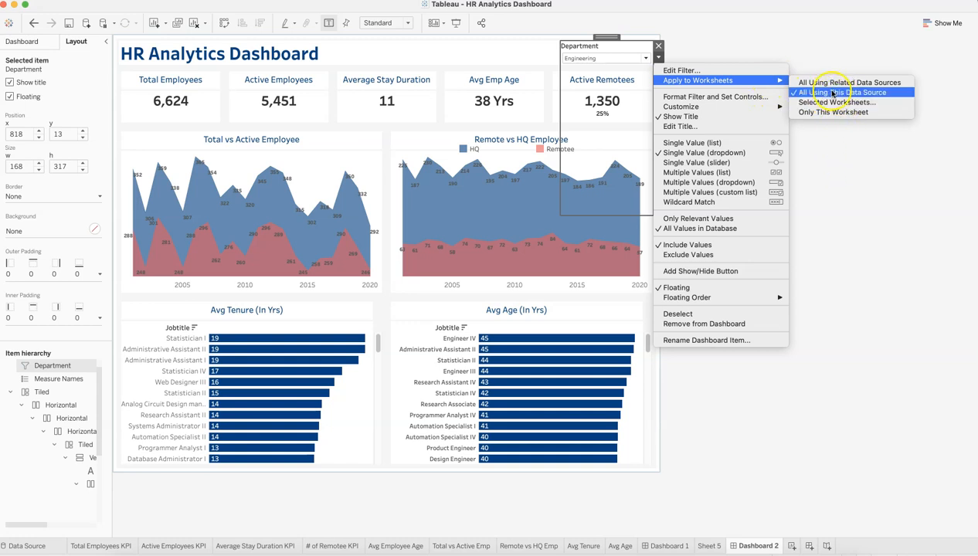
{"action": "left_click", "coordinate": [825, 94]}
Test the Department filter with Auditing, Accounting and Marketing, leaving Marketing selected, and deselect the filter.
{"action": "left_click", "coordinate": [645, 58]}
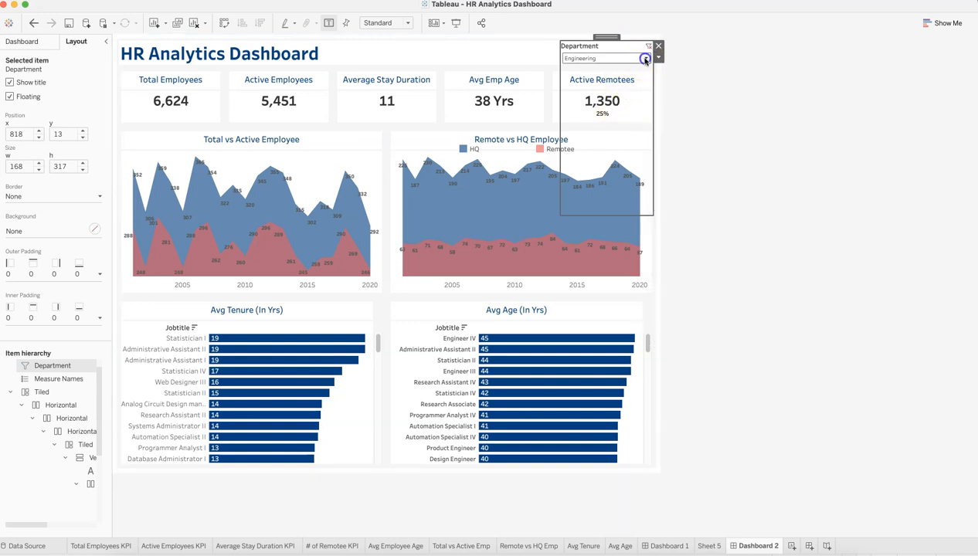
{"action": "left_click", "coordinate": [614, 116]}
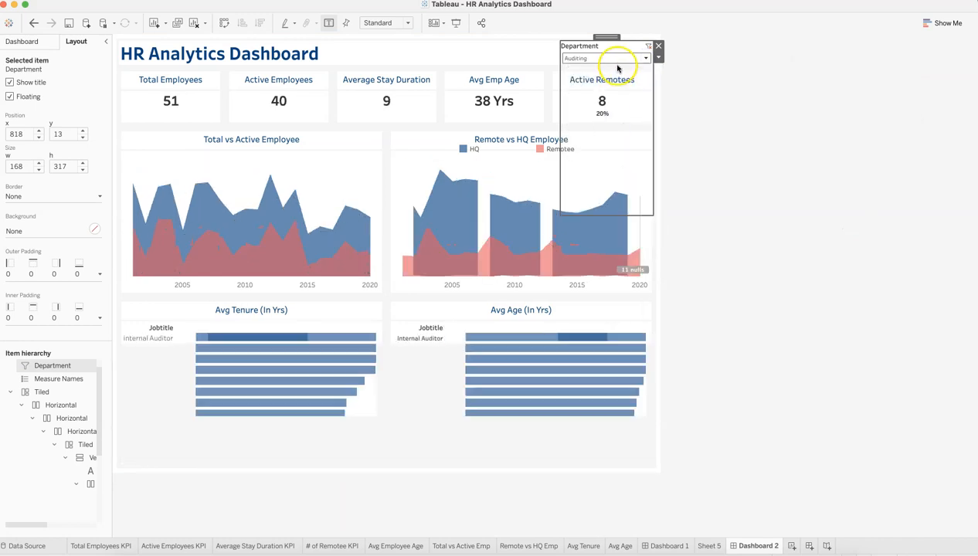
{"action": "left_click", "coordinate": [617, 59]}
{"action": "left_click", "coordinate": [612, 105]}
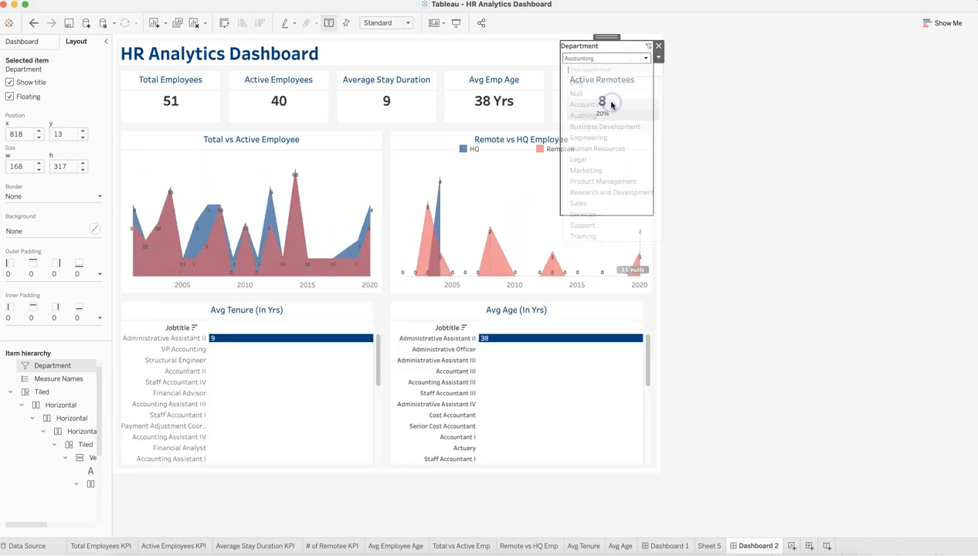
{"action": "left_click", "coordinate": [606, 58]}
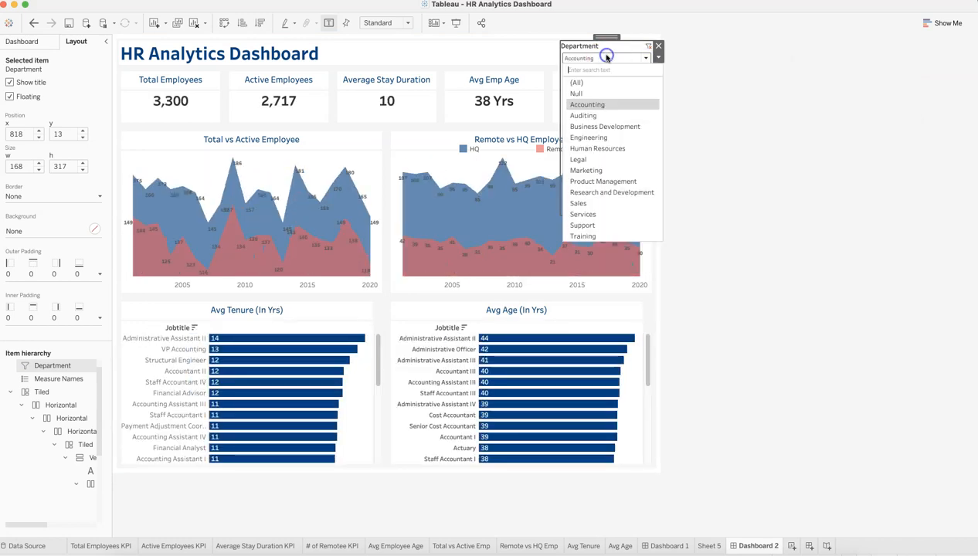
{"action": "left_click", "coordinate": [614, 170]}
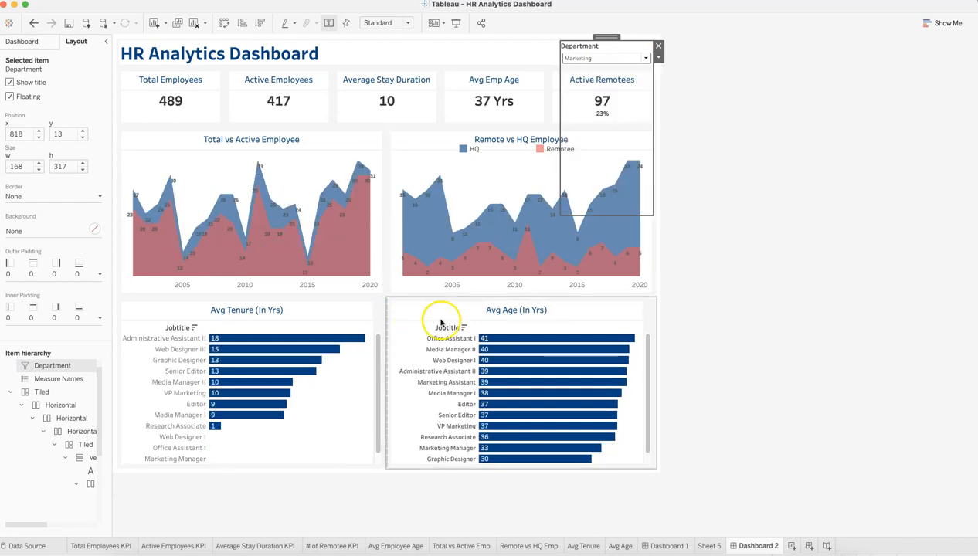
{"action": "left_click", "coordinate": [775, 384]}
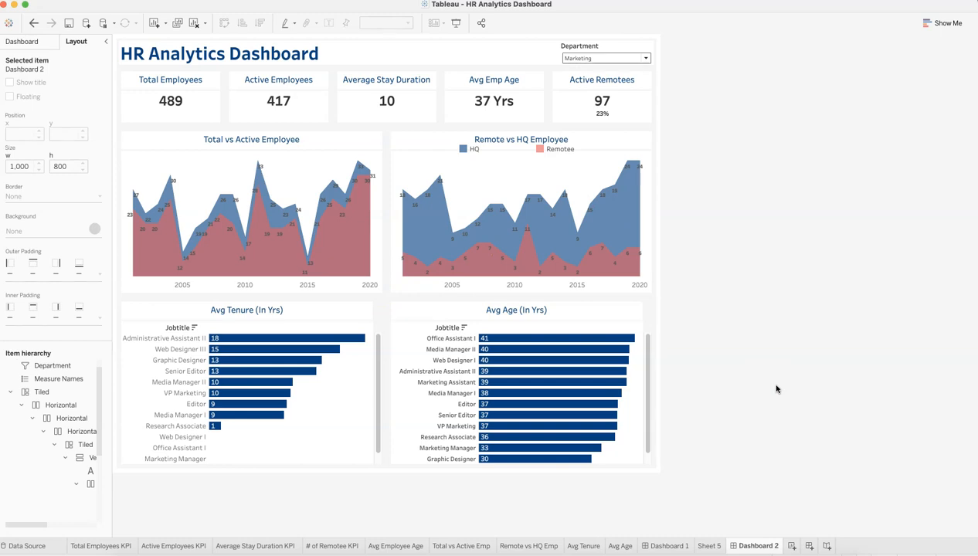
Open Dashboard 1 to compare its layout and filtered charts with Dashboard 2.
{"action": "left_click", "coordinate": [800, 402]}
{"action": "left_click", "coordinate": [669, 545]}
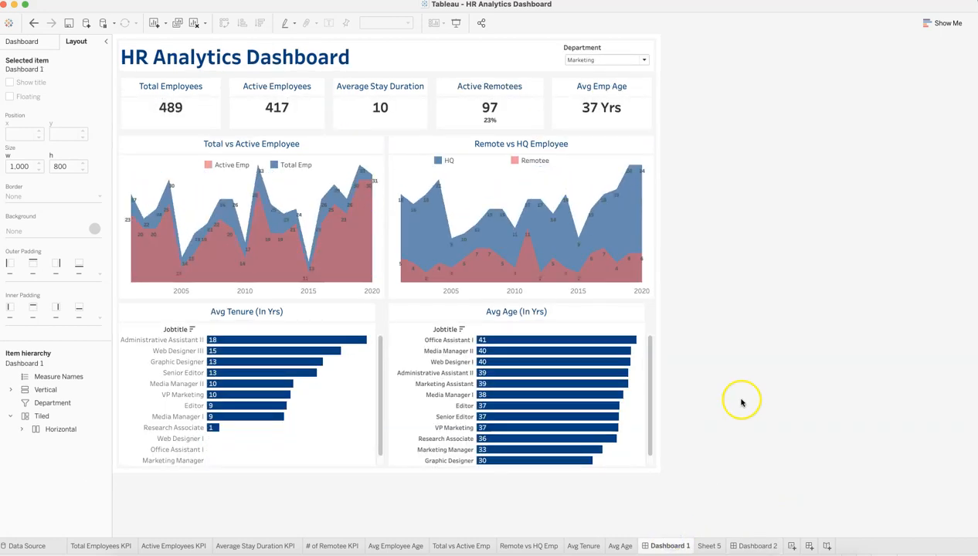